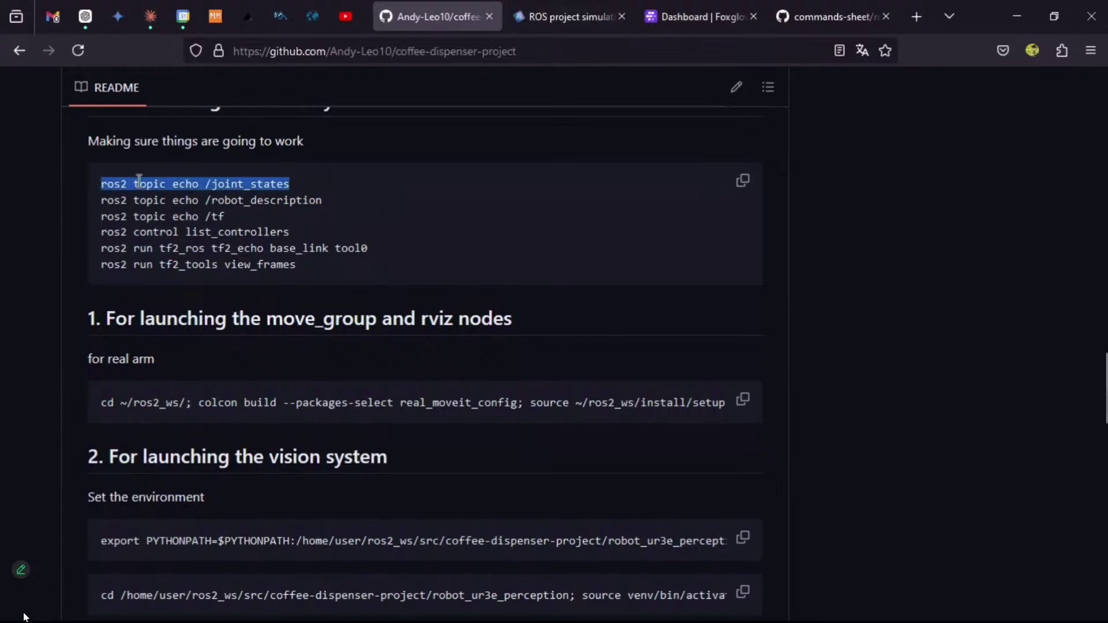
# Run ros2 topic echo /joint_states in the first terminal to check the joint data, and stop the stream
pyautogui.hotkey('ctrl', 'Tab')
pyautogui.write('ros2 topic echo /joint_states')
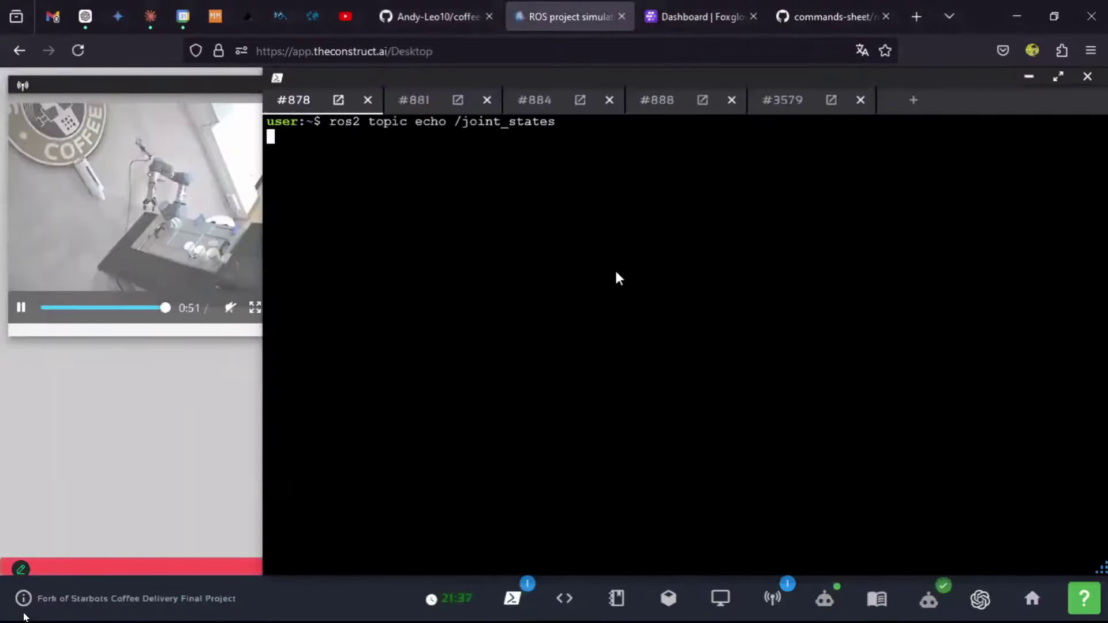
pyautogui.press('Return')
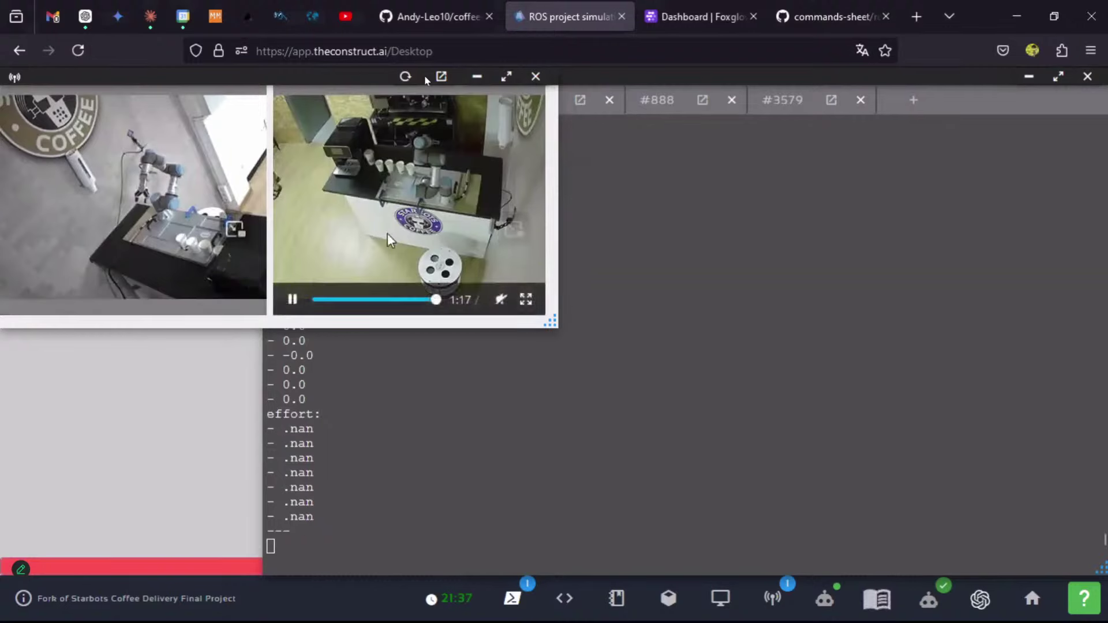
pyautogui.click(729, 283)
pyautogui.hotkey('ctrl', 'c')
pyautogui.hotkey('ctrl', 'c')
pyautogui.hotkey('ctrl', 'c')
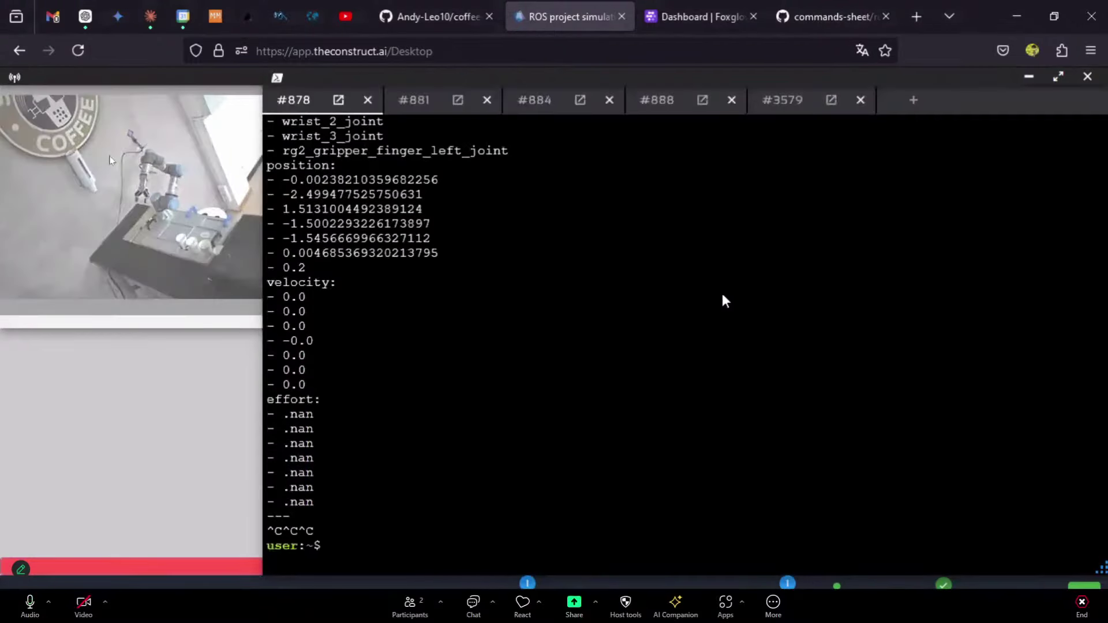
# Copy ros2 topic echo /robot_description from the README, run it in the same terminal, and interrupt it
pyautogui.hotkey('ctrl', 'shift', 'Tab')
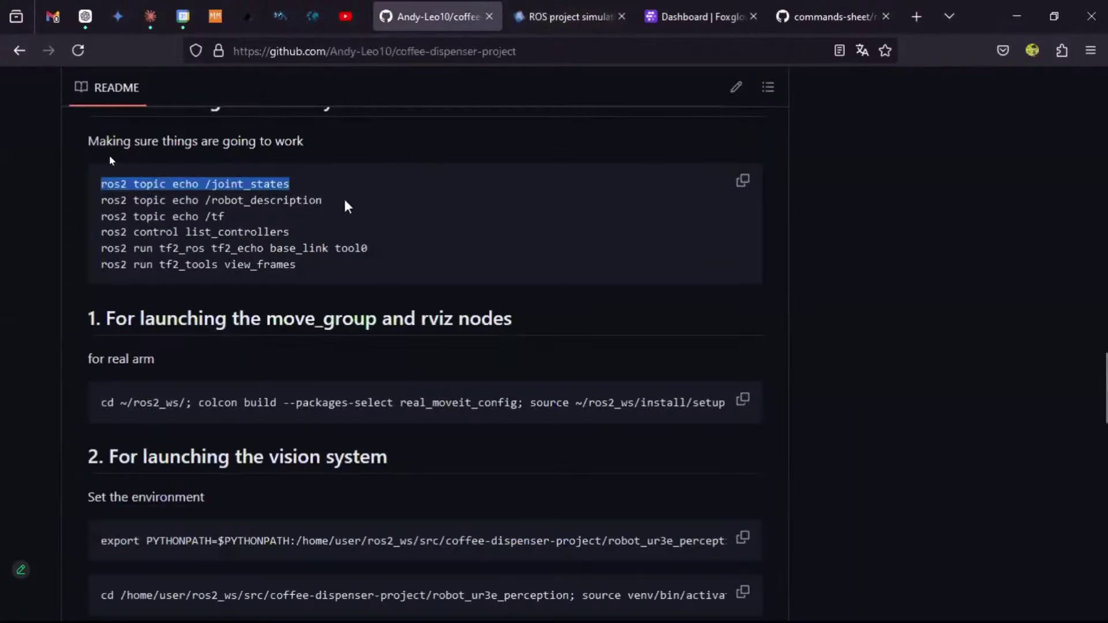
pyautogui.moveTo(343, 202); pyautogui.dragTo(85, 206)
pyautogui.hotkey('ctrl', 'Tab')
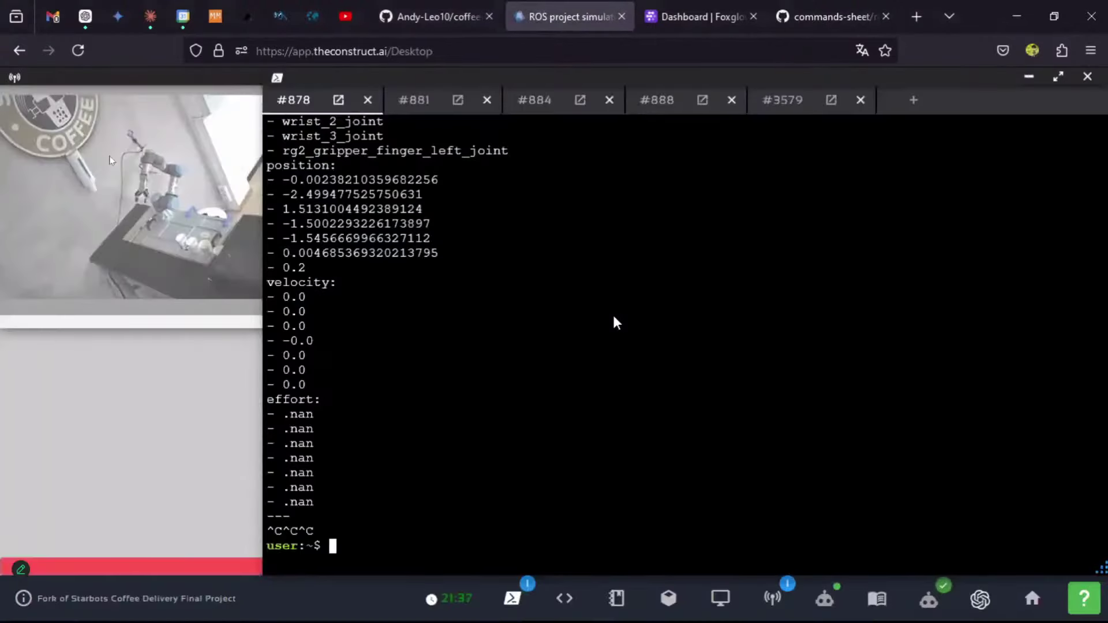
pyautogui.hotkey('ctrl', 'shift', 'v')
pyautogui.press('Return')
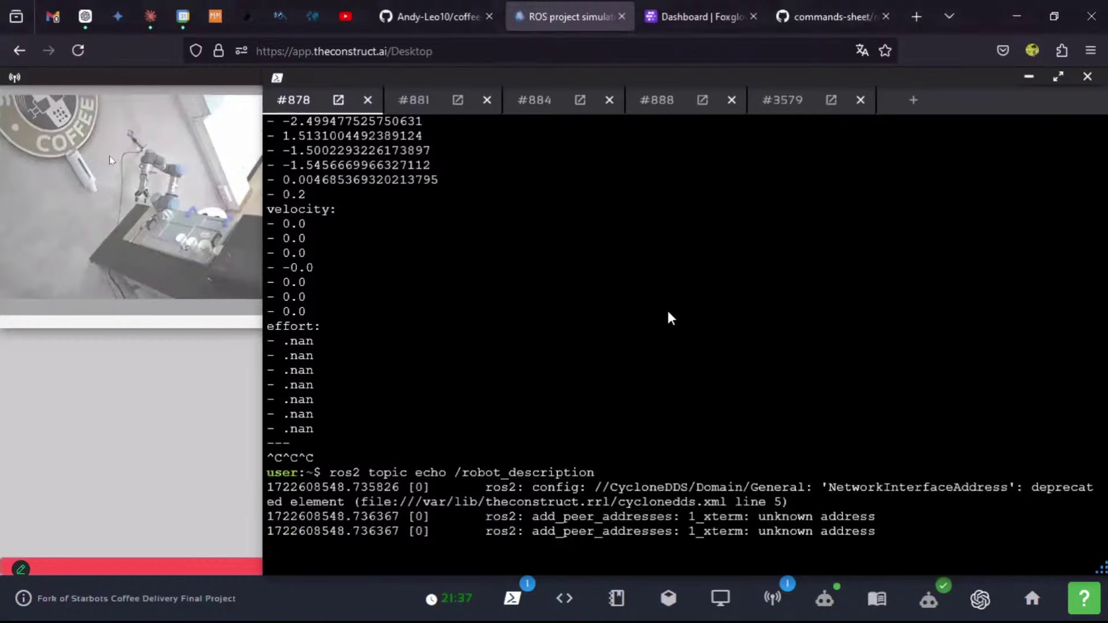
pyautogui.hotkey('ctrl', 'c')
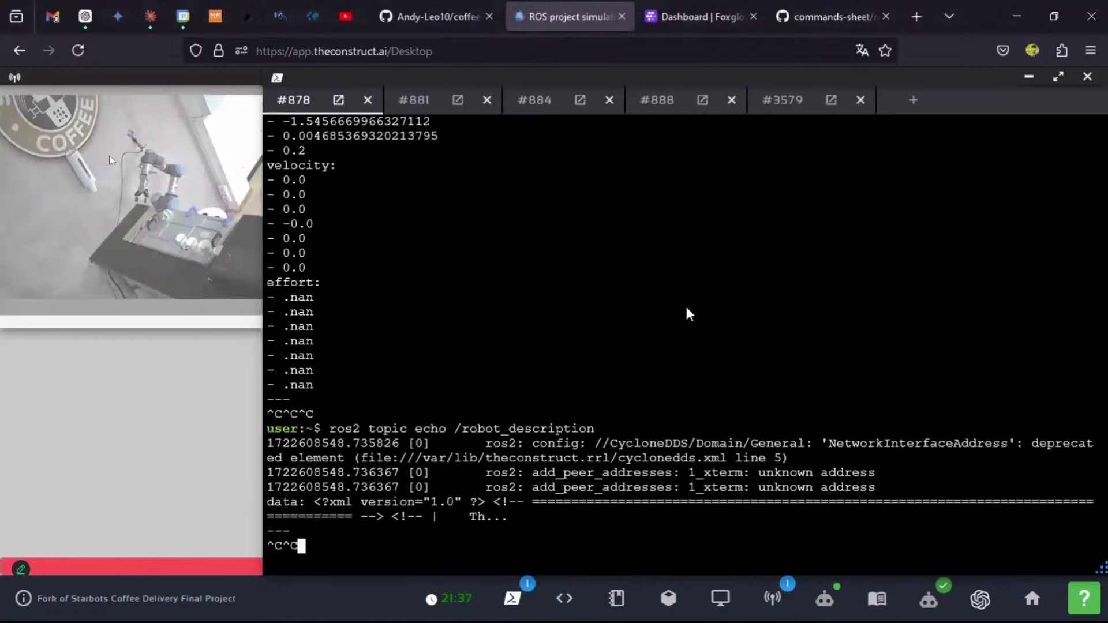
# Copy ros2 topic echo /tf from the README, run it to check the transforms, and stop the stream
pyautogui.hotkey('ctrl', 'shift', 'Tab')
pyautogui.moveTo(258, 222); pyautogui.dragTo(104, 219)
pyautogui.hotkey('ctrl', 'Tab')
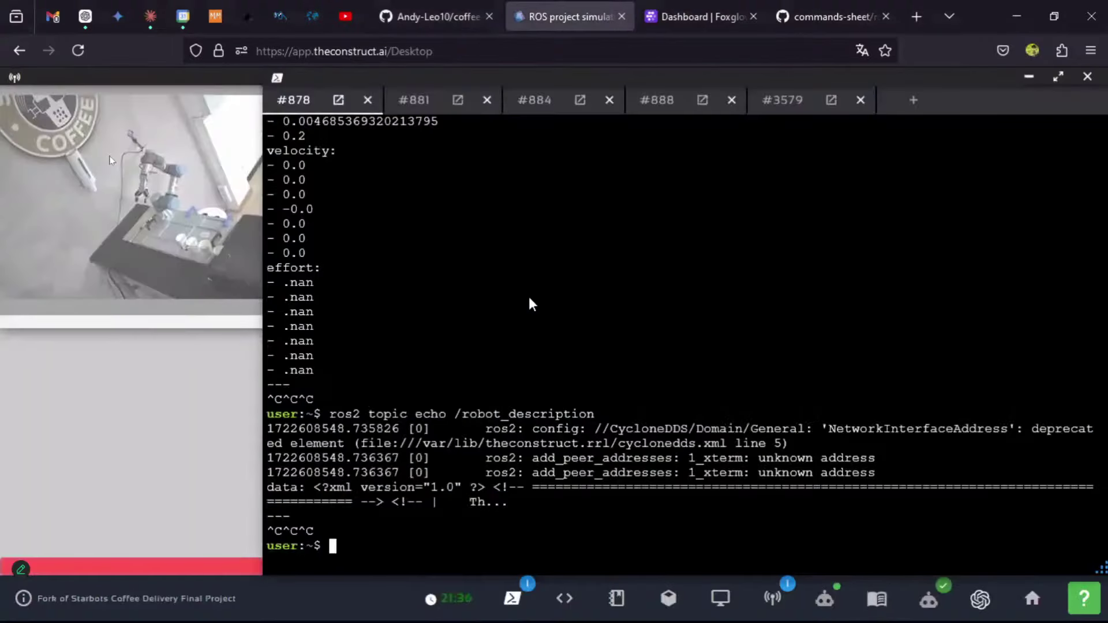
pyautogui.hotkey('ctrl', 'shift', 'v')
pyautogui.press('Return')
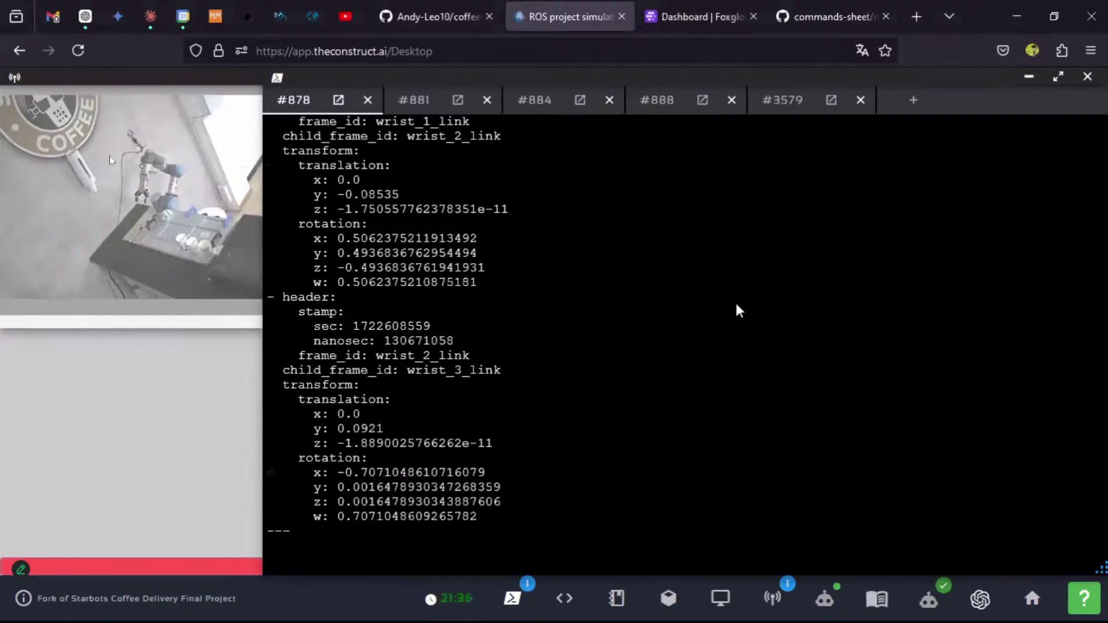
pyautogui.hotkey('ctrl', 'c')
pyautogui.hotkey('ctrl', 'c')
# Copy ros2 control list_controllers from the README and run it in the terminal to check the controllers
pyautogui.hotkey('ctrl', 'shift', 'Tab')
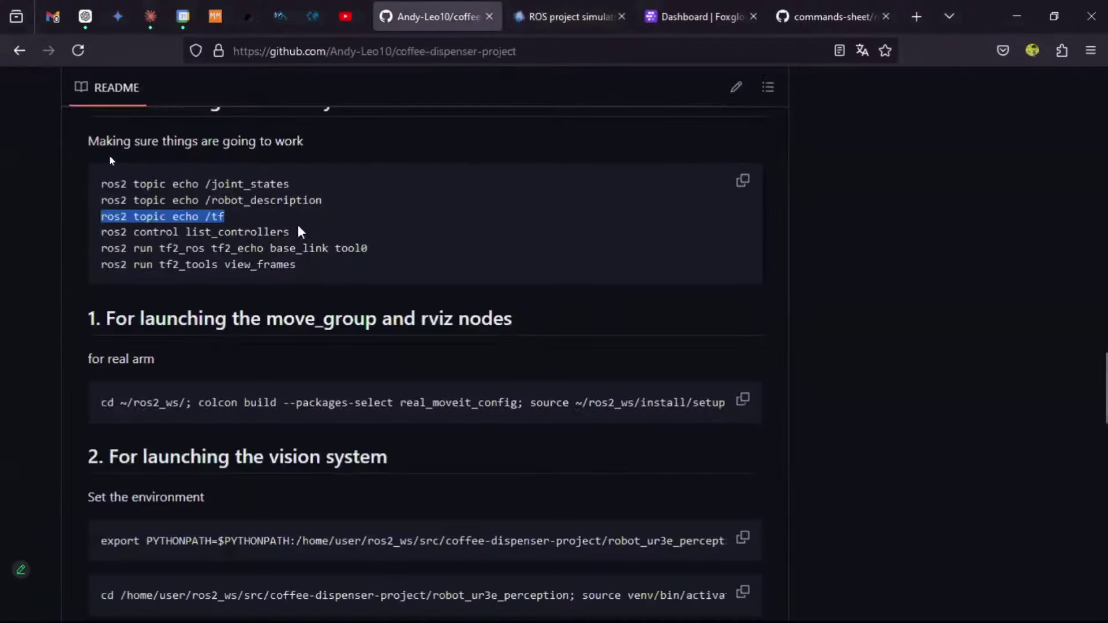
pyautogui.moveTo(297, 230); pyautogui.dragTo(91, 240)
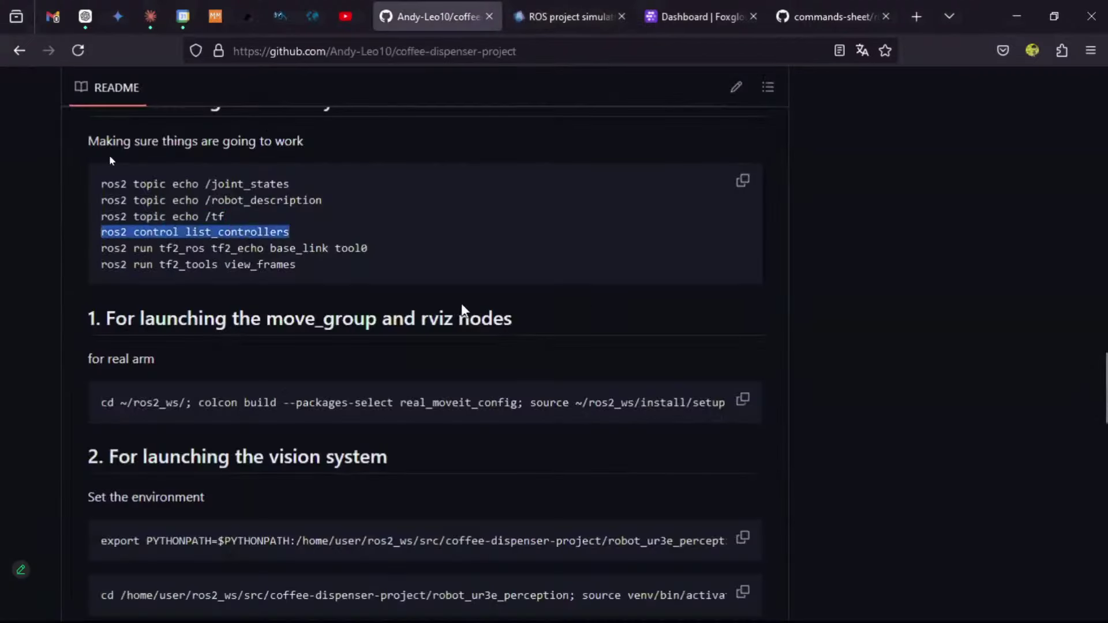
pyautogui.hotkey('ctrl', 'Tab')
pyautogui.hotkey('ctrl', 'shift', 'v')
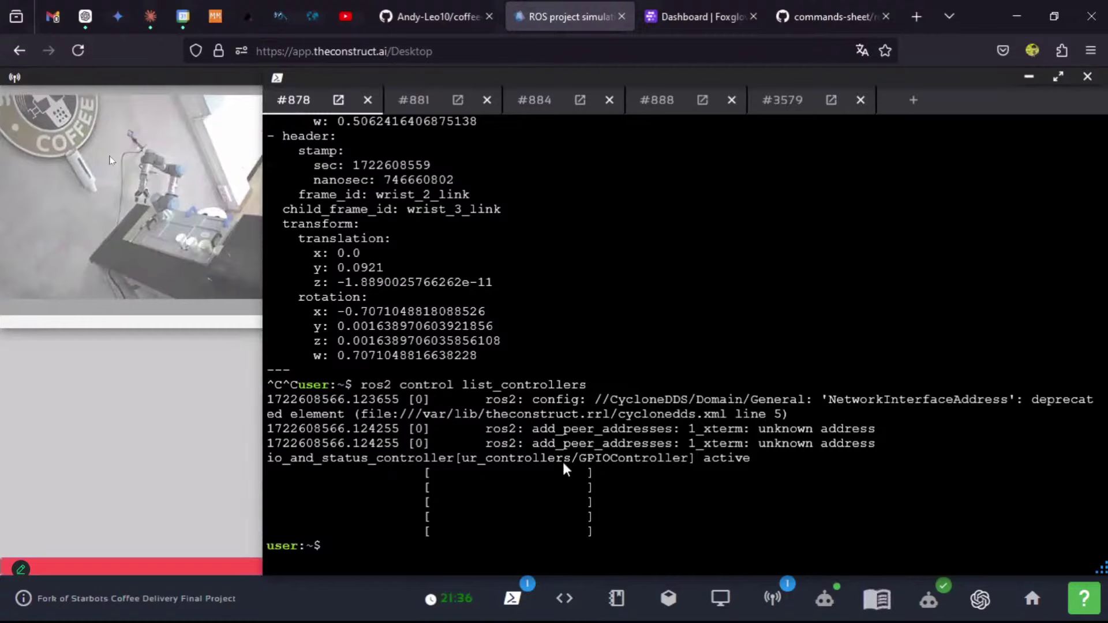
# Copy the README's real-arm command for launching the move_group and rviz nodes
pyautogui.hotkey('ctrl', 'shift', 'Tab')
pyautogui.middleClick(946, 285)
pyautogui.click(834, 257)
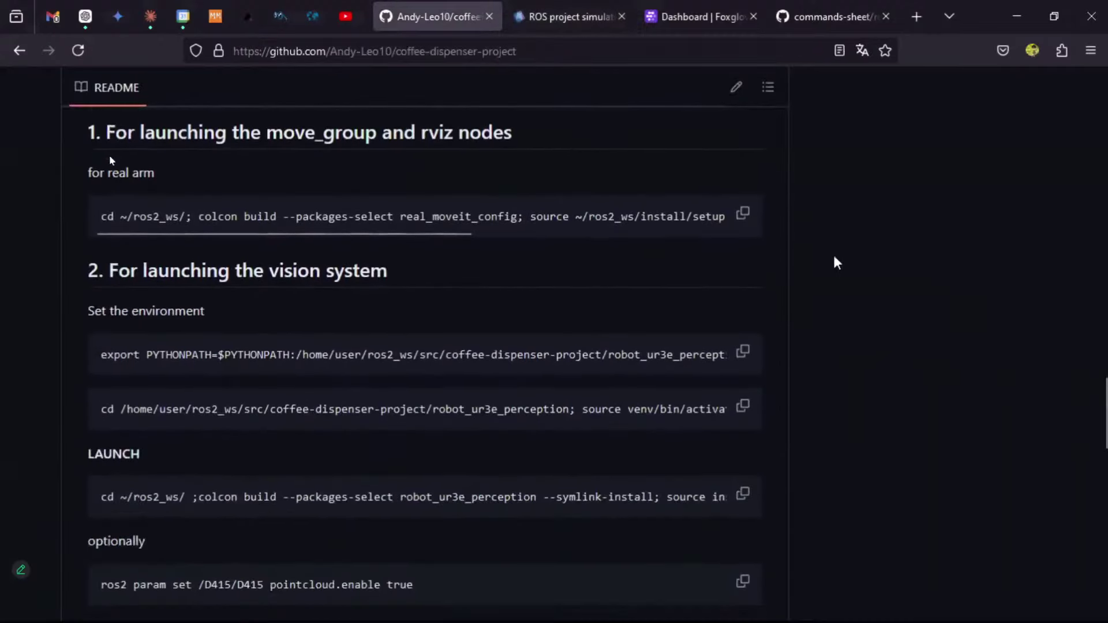
pyautogui.click(744, 215)
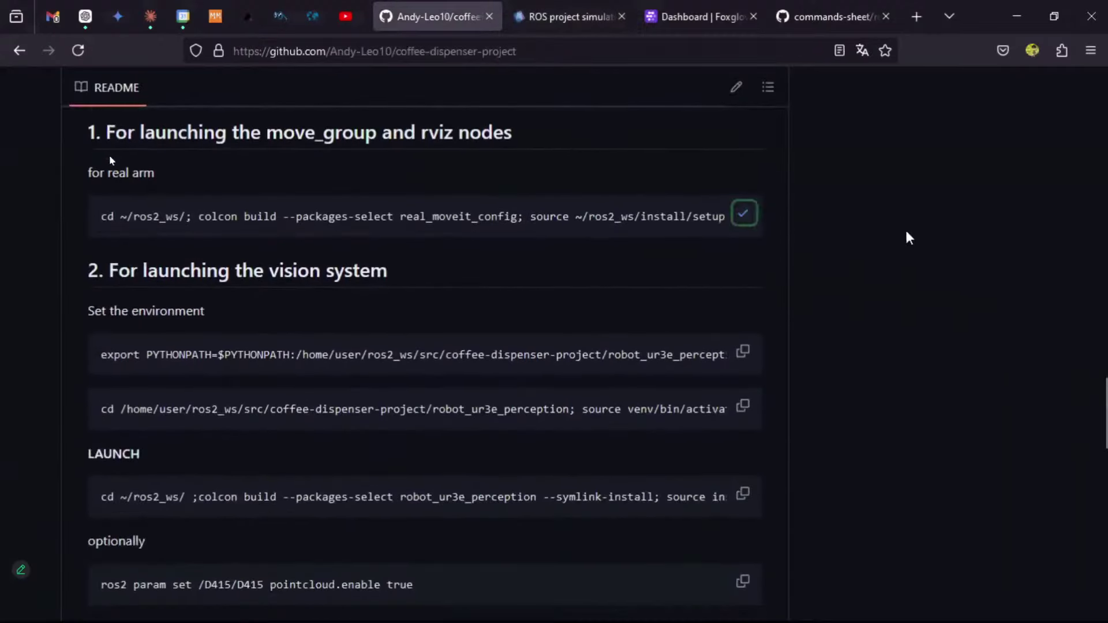
# Rename terminal 878 to "moveit"
pyautogui.hotkey('ctrl', 'Tab')
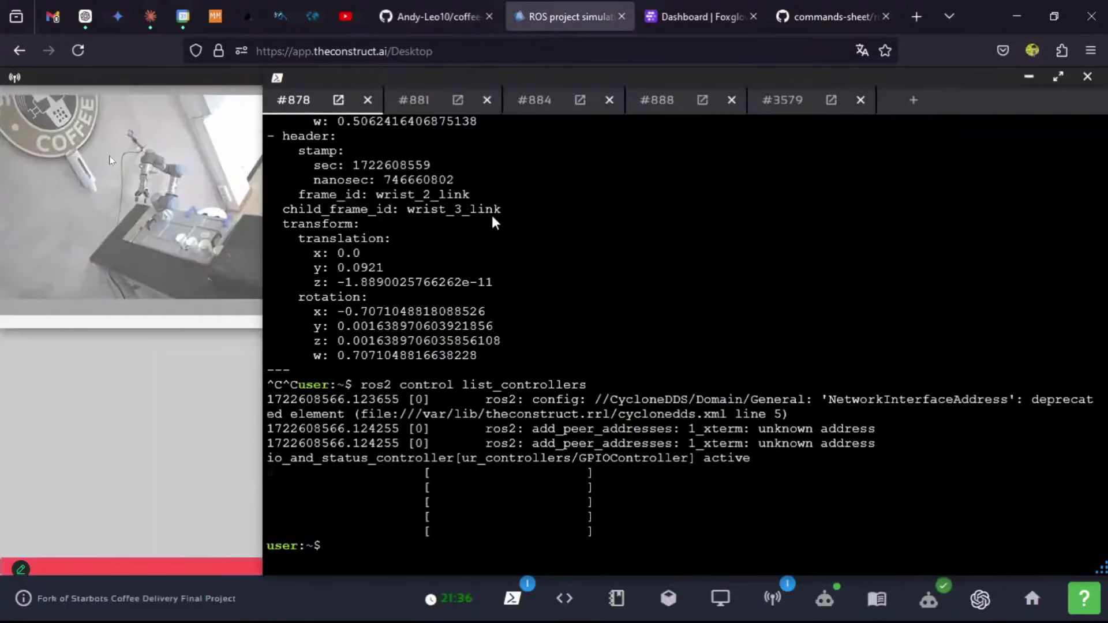
pyautogui.doubleClick(300, 108)
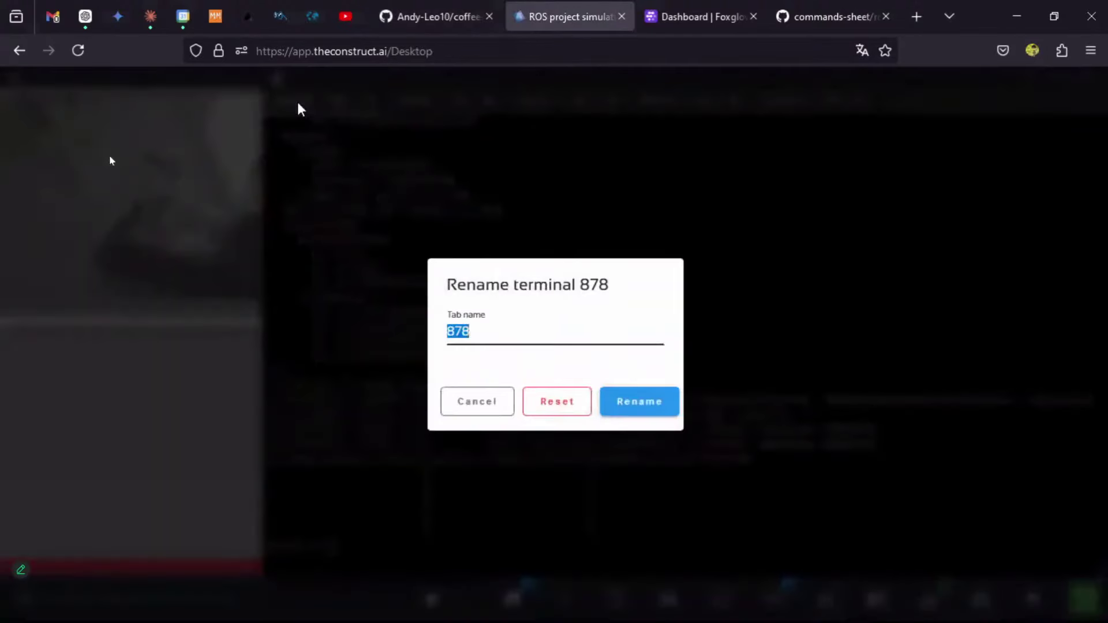
pyautogui.write('moveit')
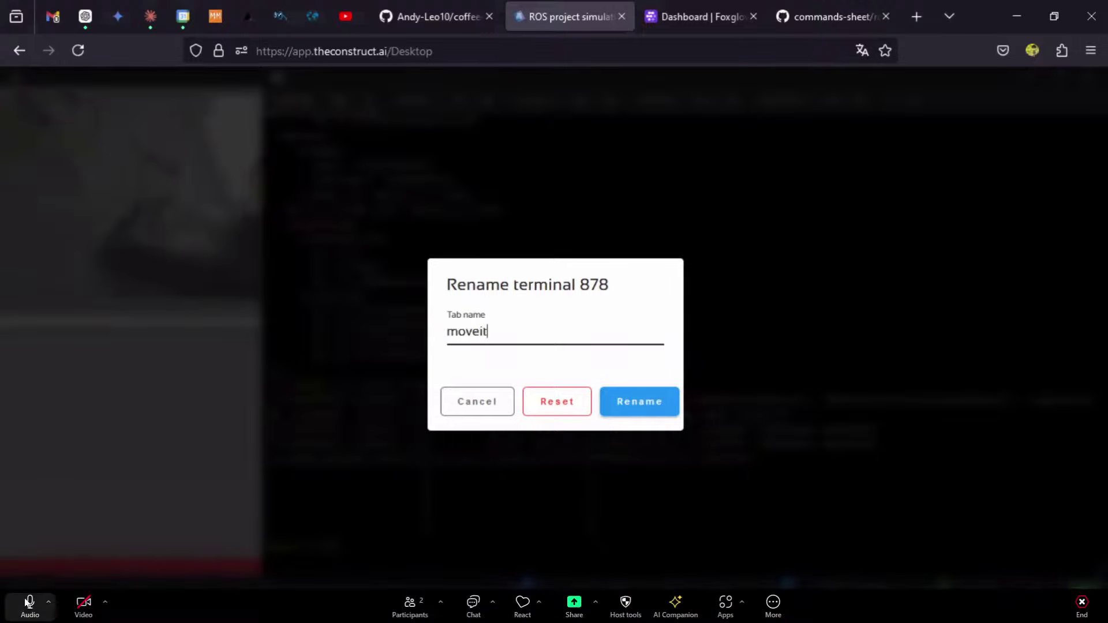
pyautogui.press('Return')
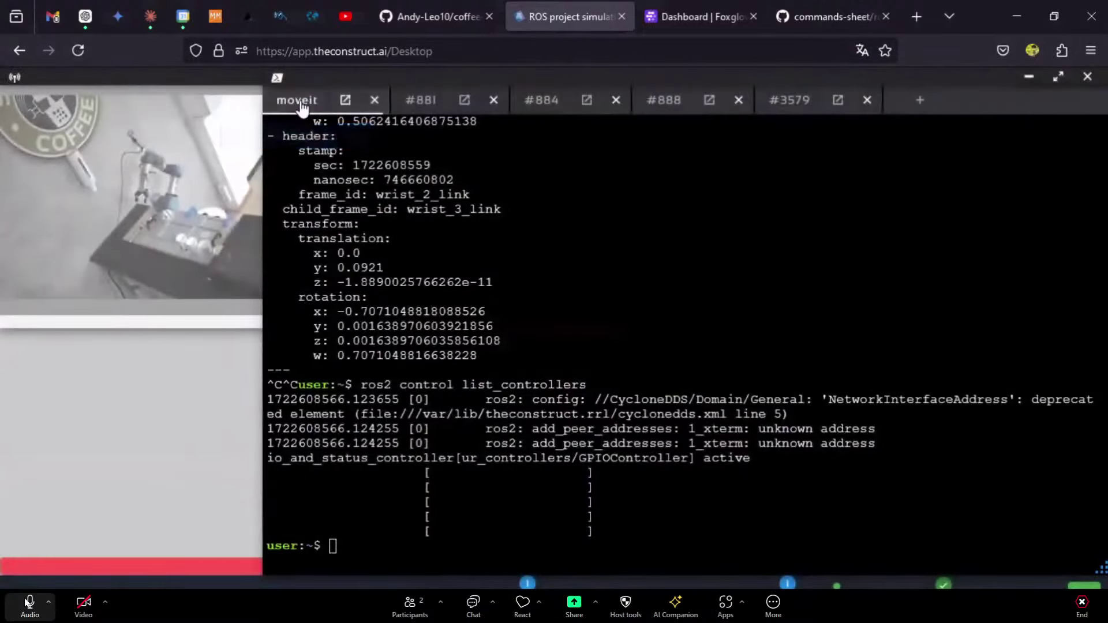
# Rename terminal 881 to "perception"
pyautogui.click(416, 103)
pyautogui.click(416, 105)
pyautogui.hotkey('ctrl', 'a')
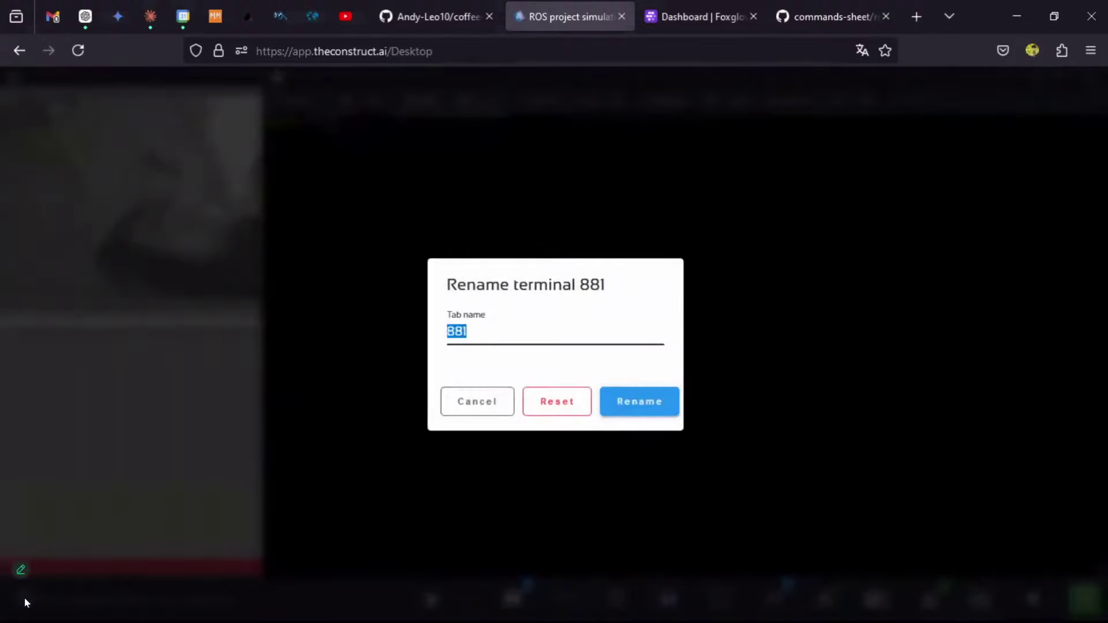
pyautogui.write('pre')
pyautogui.write('ception')
pyautogui.press('Return')
# Rename terminal 884 to "manipulation"
pyautogui.click(578, 102)
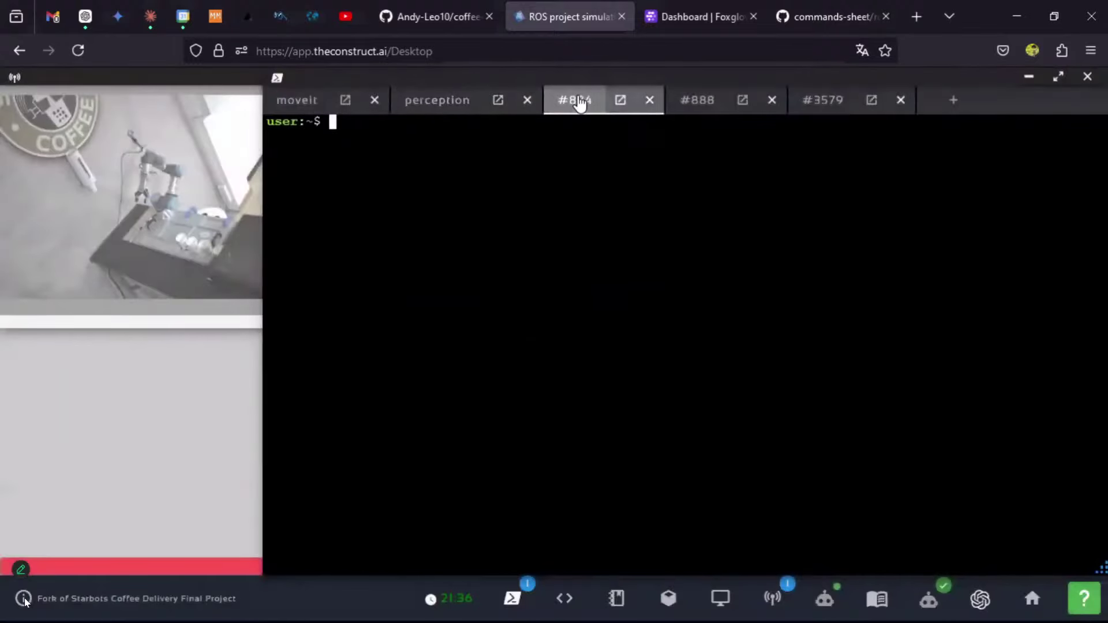
pyautogui.click(578, 103)
pyautogui.hotkey('ctrl', 'a')
pyautogui.write('manip')
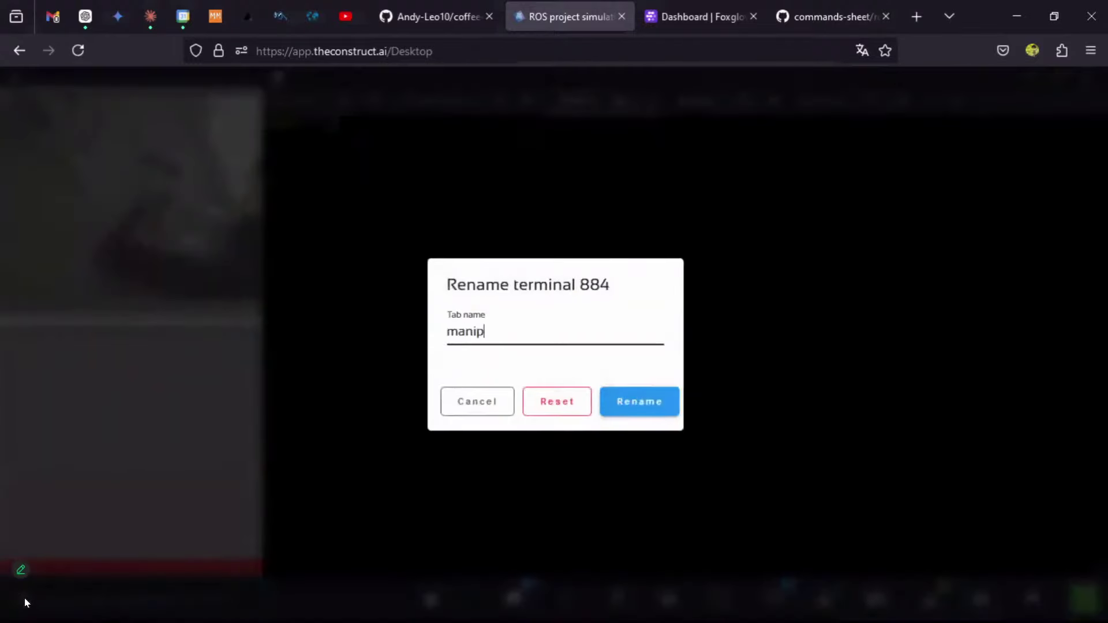
pyautogui.write('ulation')
pyautogui.press('Return')
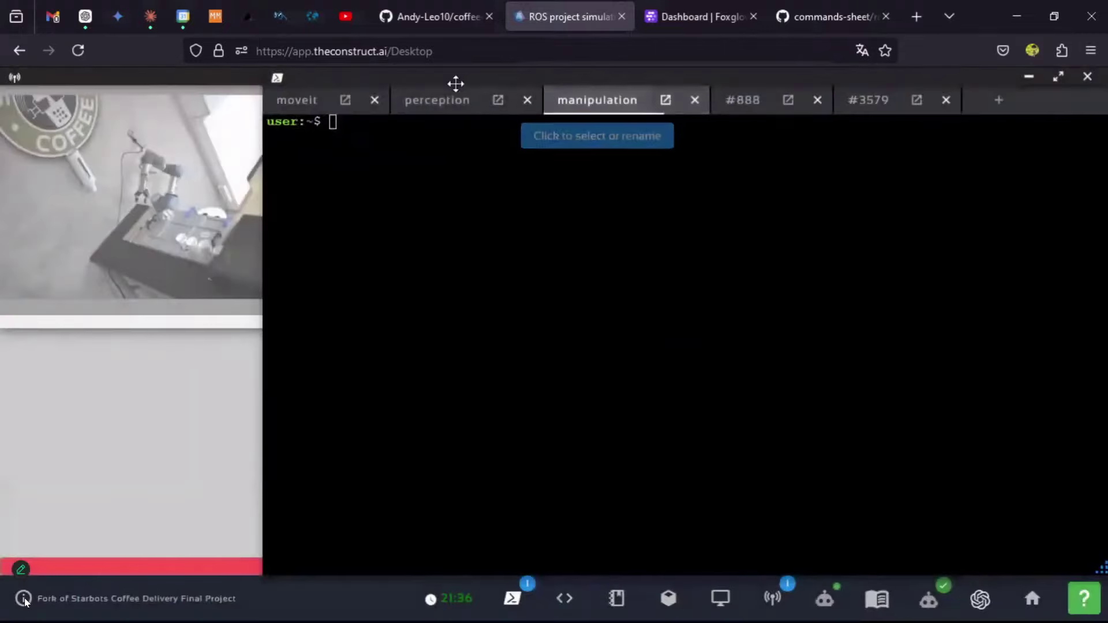
# In the moveit terminal, run the copied command that builds real_moveit_config, sources the workspace and launches run_moveit.xml
pyautogui.click(296, 104)
pyautogui.press('Up')
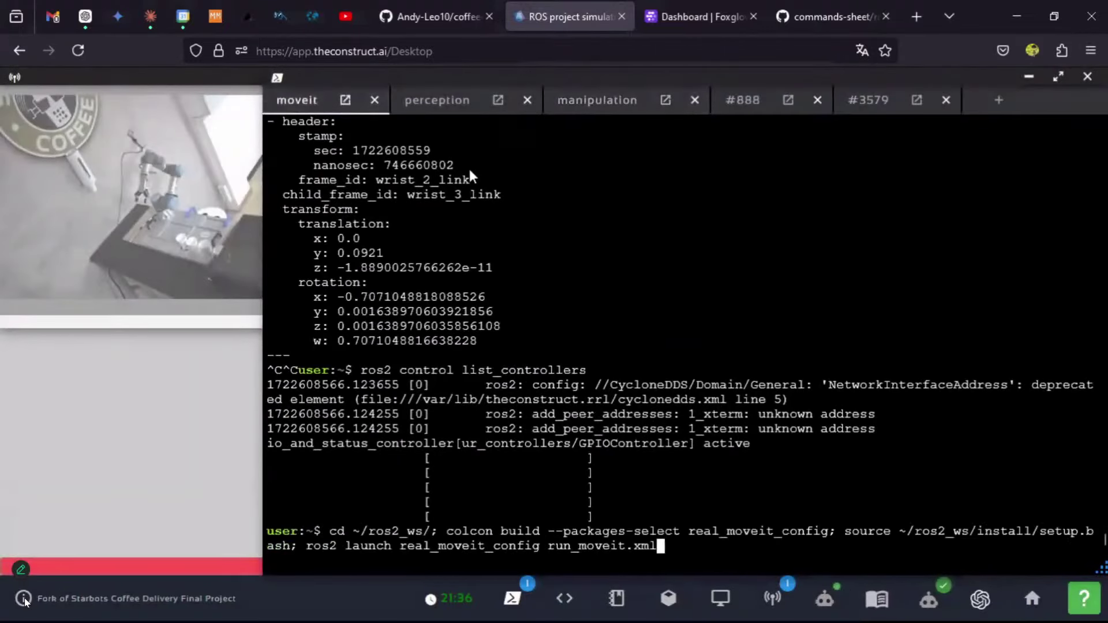
pyautogui.press('Return')
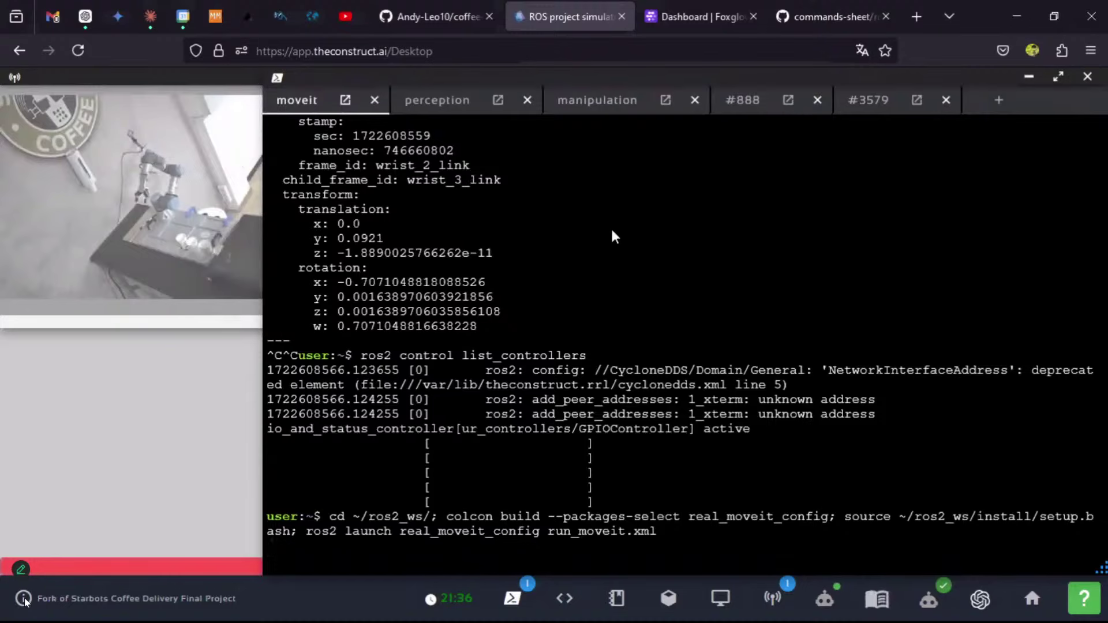
# Copy the README's PYTHONPATH export for the robot_ur3e_perception venv site-packages and run it in the perception terminal
pyautogui.hotkey('ctrl', 'shift', 'Tab')
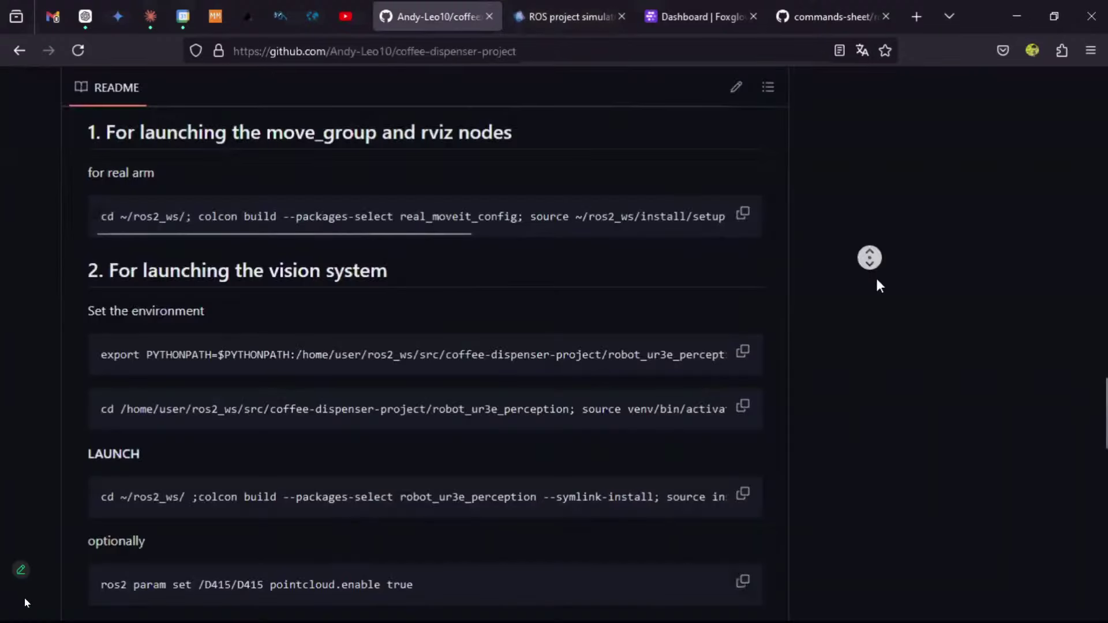
pyautogui.scroll(-5, 879, 285)
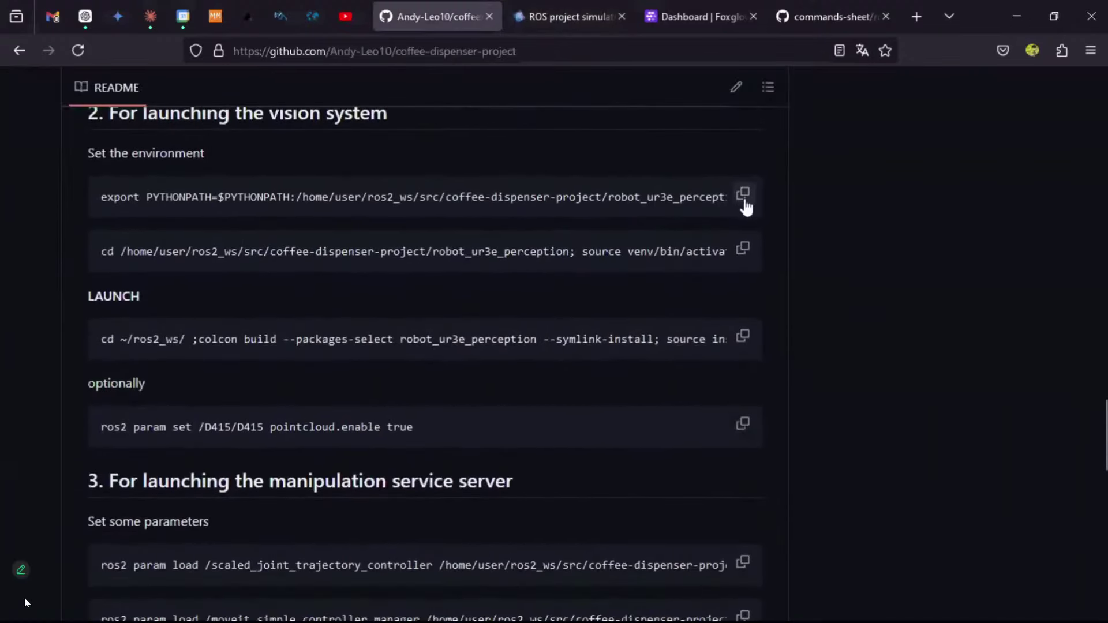
pyautogui.click(744, 201)
pyautogui.hotkey('ctrl', 'Tab')
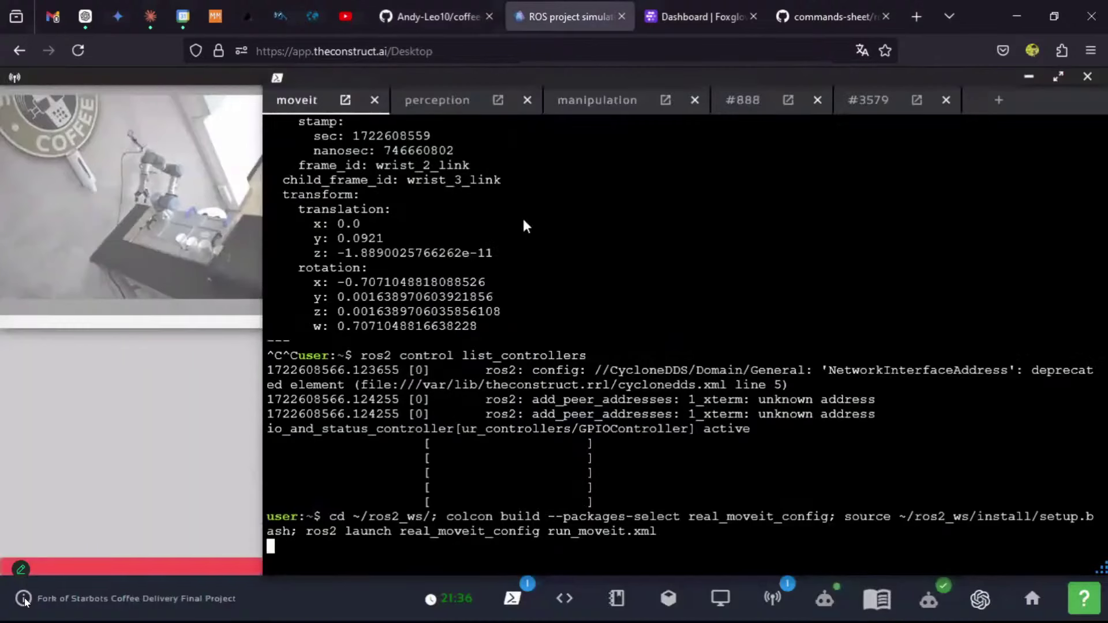
pyautogui.click(446, 107)
pyautogui.hotkey('ctrl', 'shift', 'v')
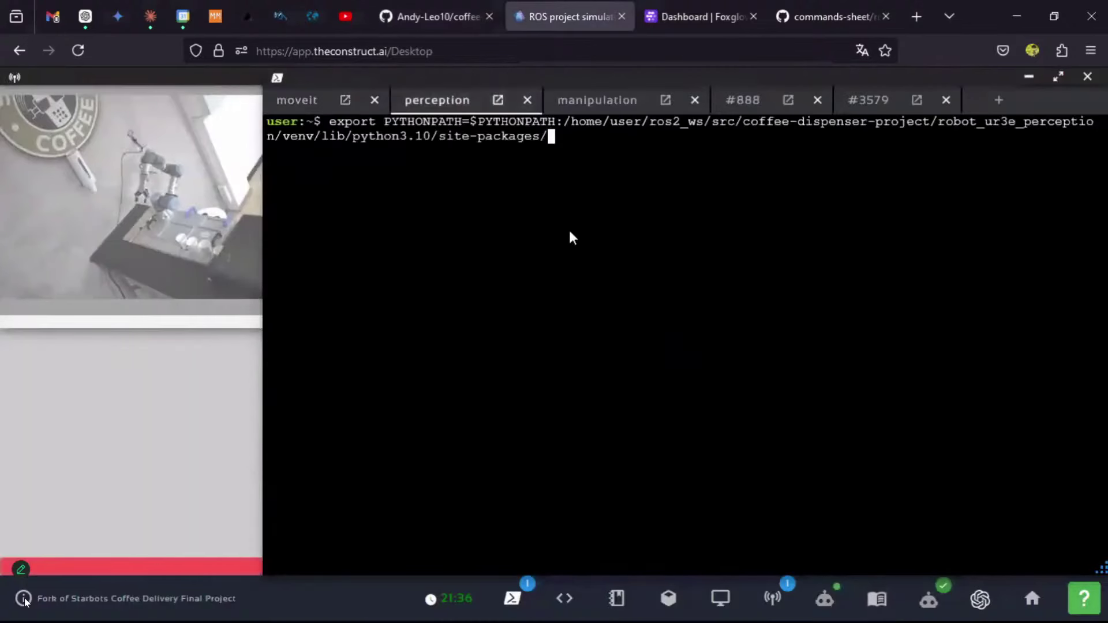
pyautogui.press('Return')
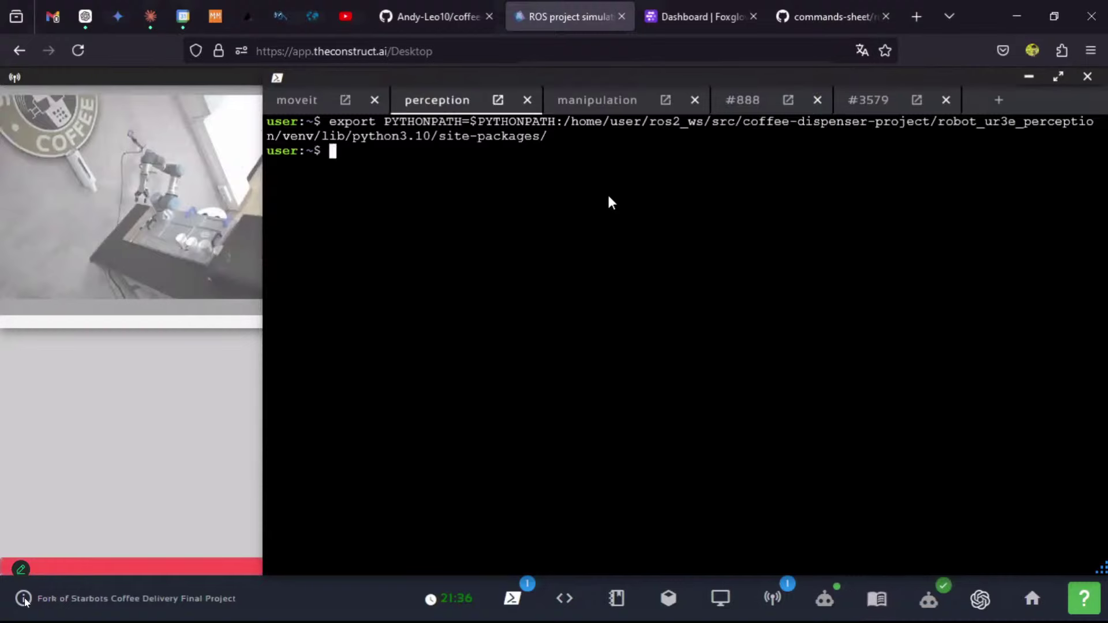
# Copy and run the README command that enters the robot_ur3e_perception folder and activates its venv in the perception terminal
pyautogui.hotkey('ctrl', 'shift', 'Tab')
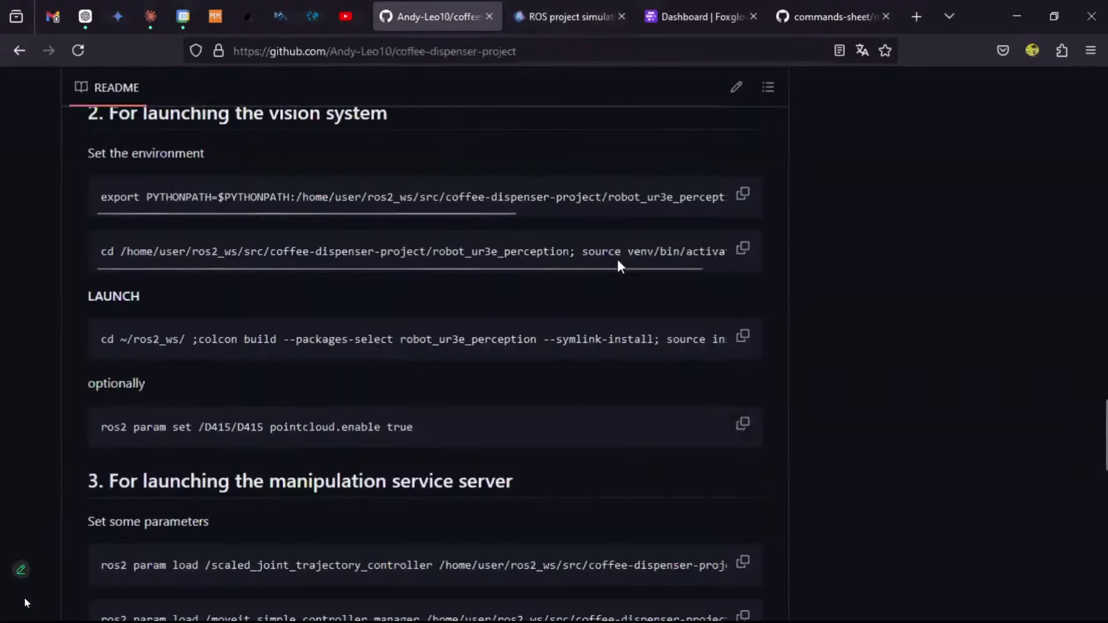
pyautogui.click(744, 249)
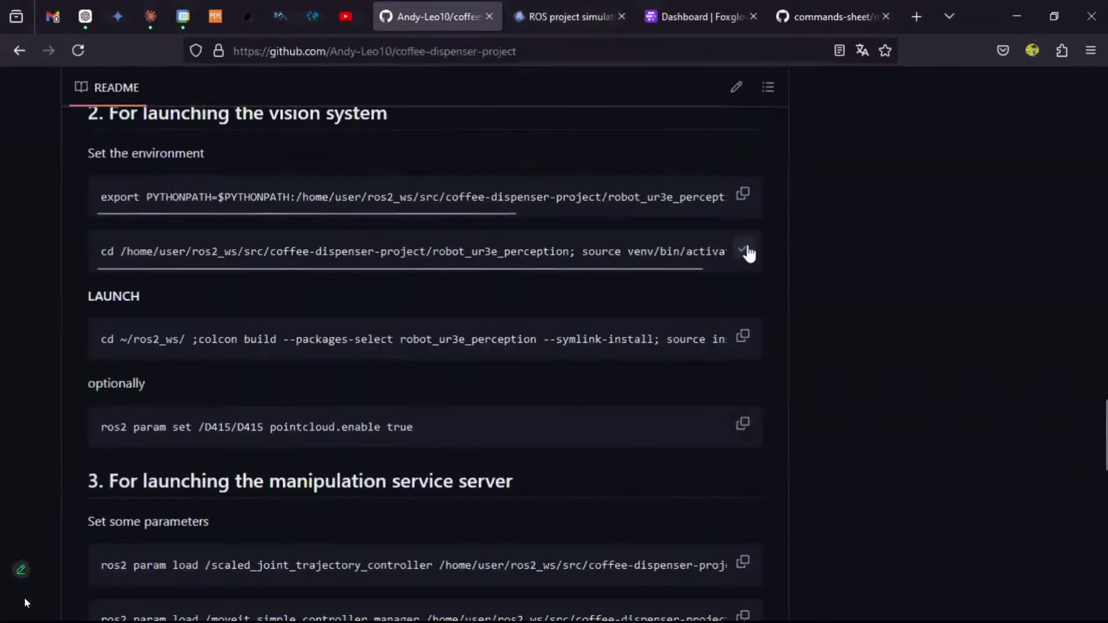
pyautogui.hotkey('ctrl', 'Tab')
pyautogui.hotkey('ctrl', 'shift', 'v')
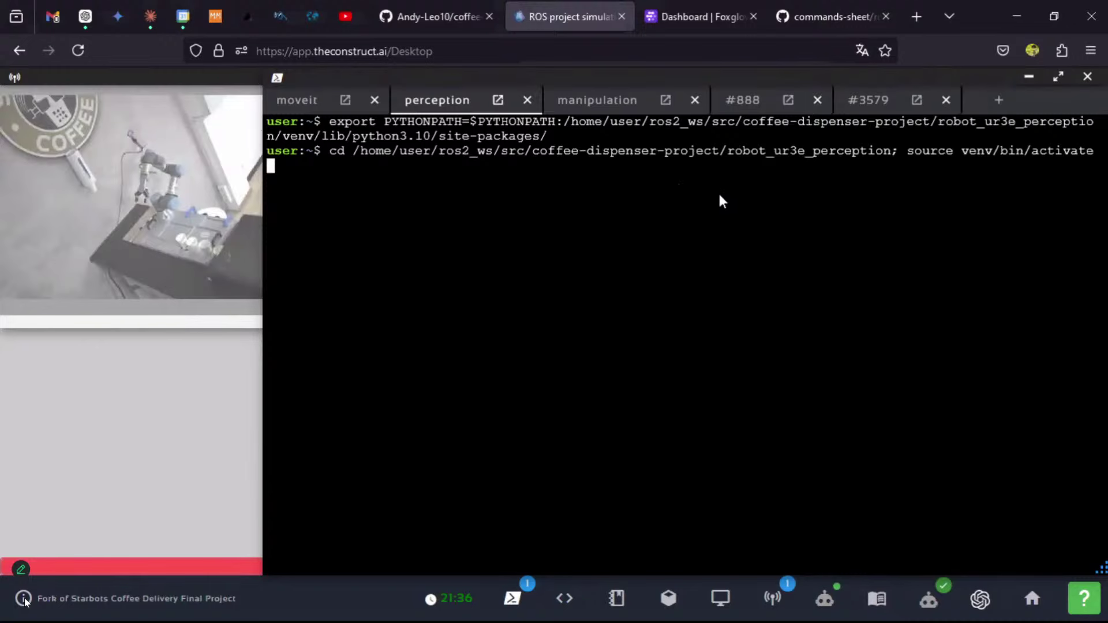
pyautogui.press('Return')
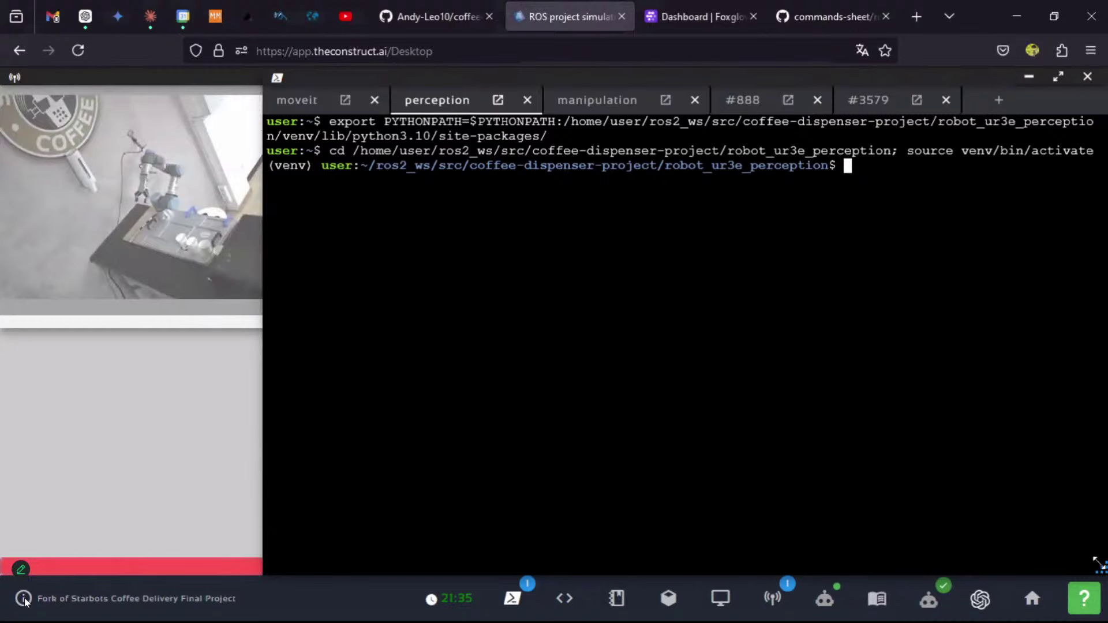
# Shrink the terminal window slightly and open the code editor
pyautogui.moveTo(1100, 566)
pyautogui.mouseDown()
pyautogui.moveTo(1097, 538)
pyautogui.moveTo(1097, 555)
pyautogui.mouseUp()
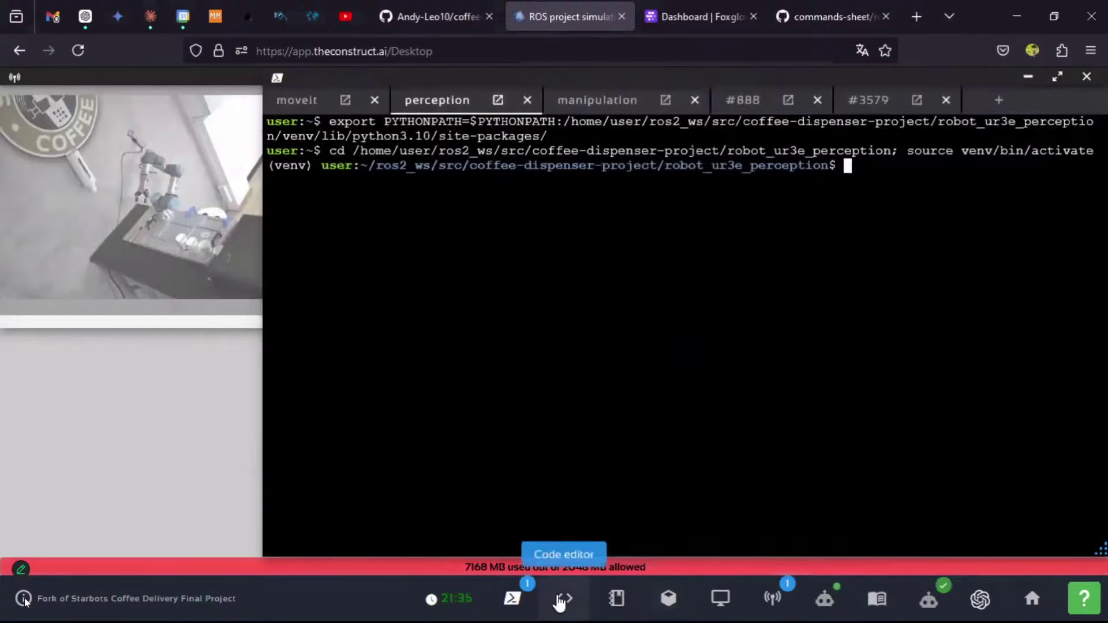
pyautogui.click(558, 600)
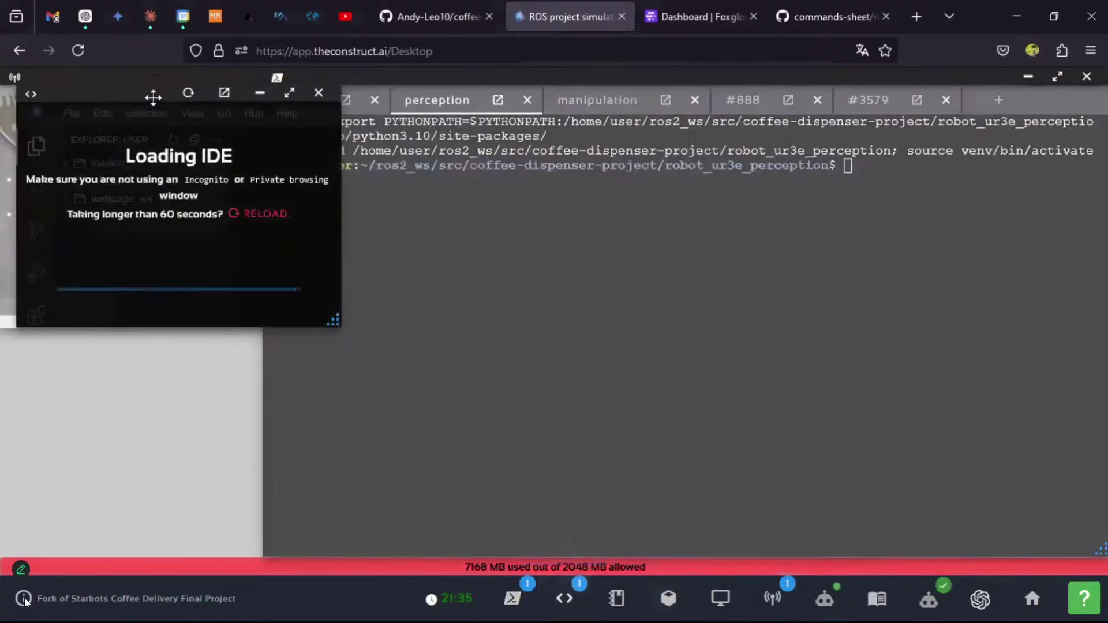
# Reposition and enlarge the code editor window, minimize it, and open the graphical tools
pyautogui.moveTo(153, 96); pyautogui.dragTo(95, 68)
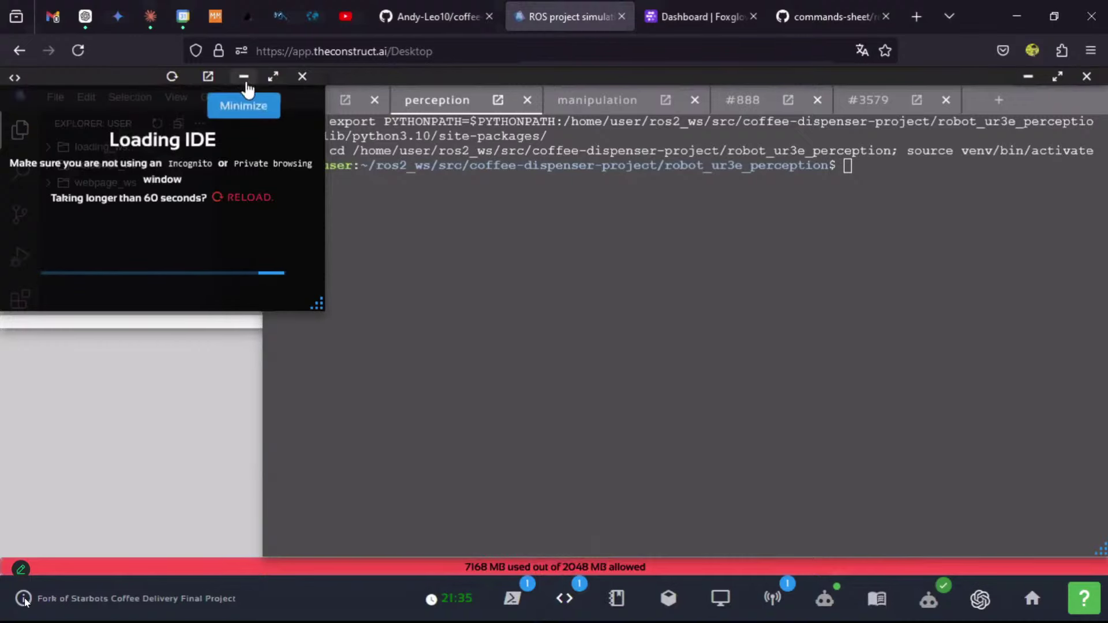
pyautogui.moveTo(310, 295); pyautogui.dragTo(724, 557)
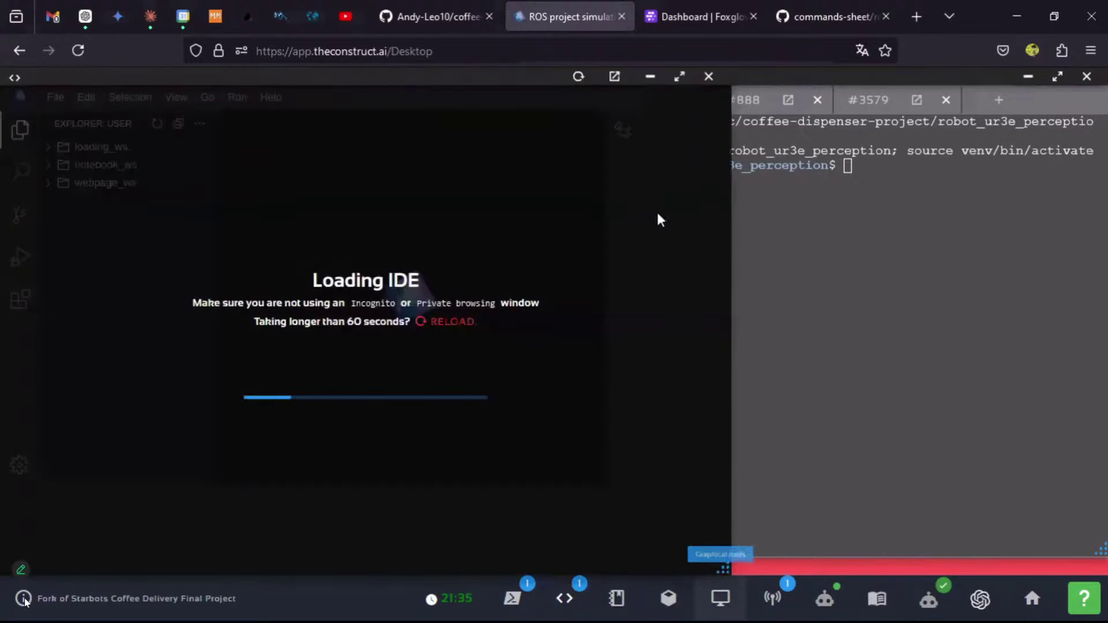
pyautogui.click(647, 79)
# Copy the README's vision launch command and run it in the perception terminal to build robot_ur3e_perception and launch real_yolov5_tf.launch.py
pyautogui.hotkey('ctrl', 'pageup')
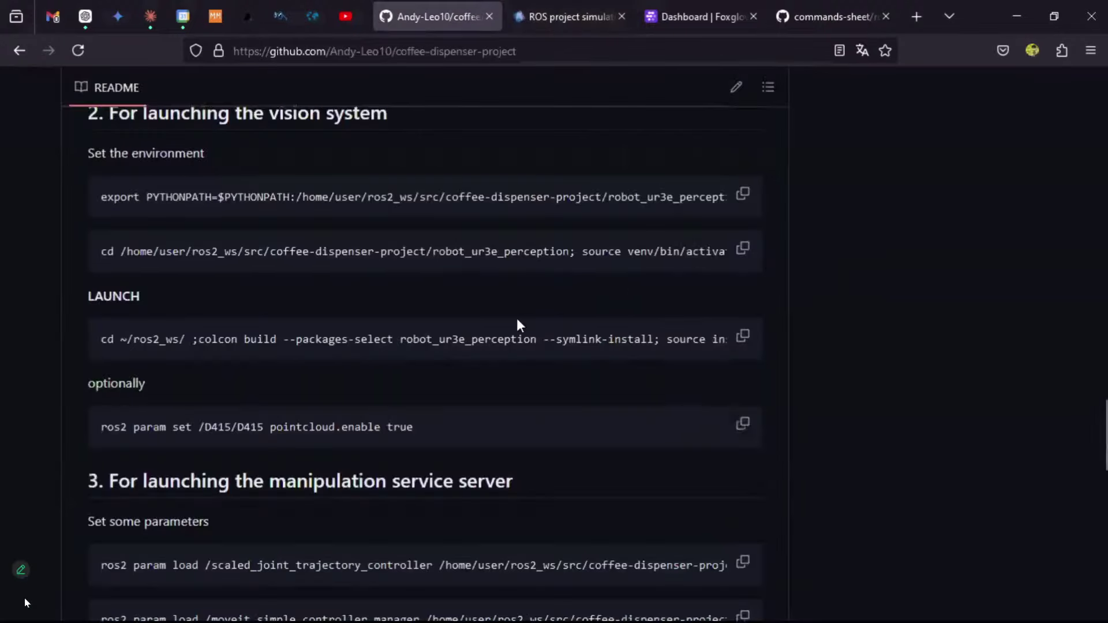
pyautogui.click(743, 337)
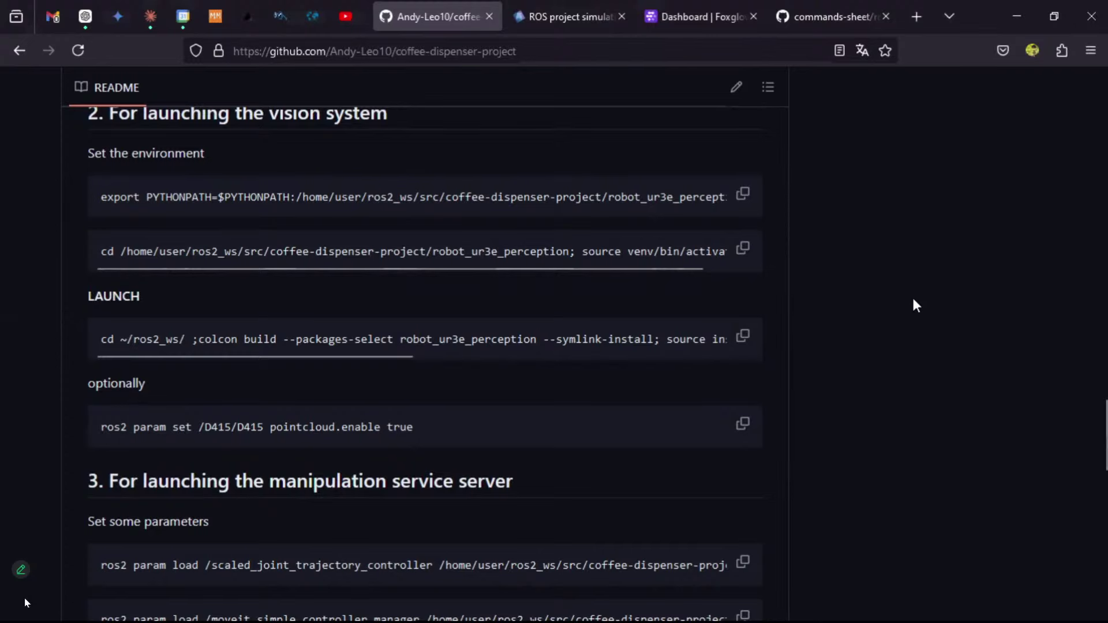
pyautogui.click(754, 427)
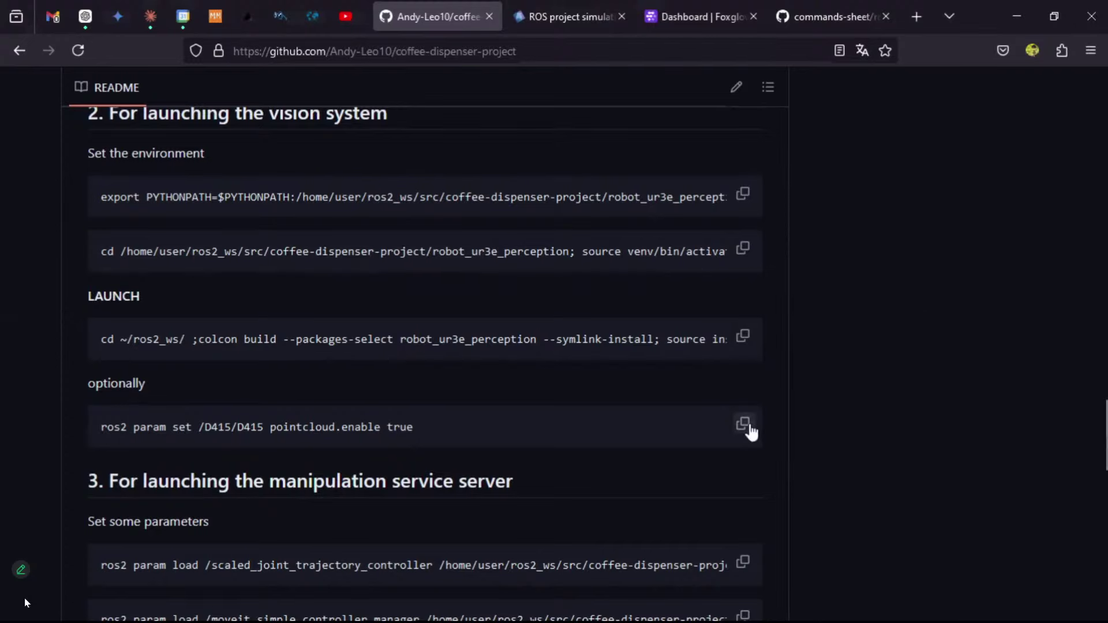
pyautogui.hotkey('ctrl', 'Tab')
pyautogui.hotkey('ctrl', 'shift', 'v')
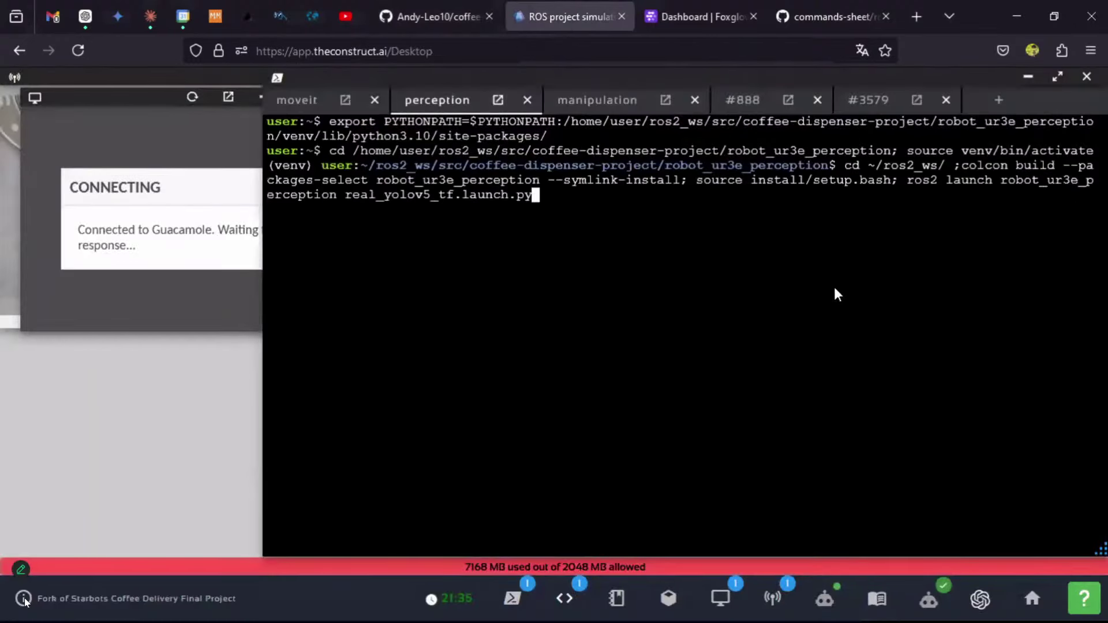
pyautogui.press('Return')
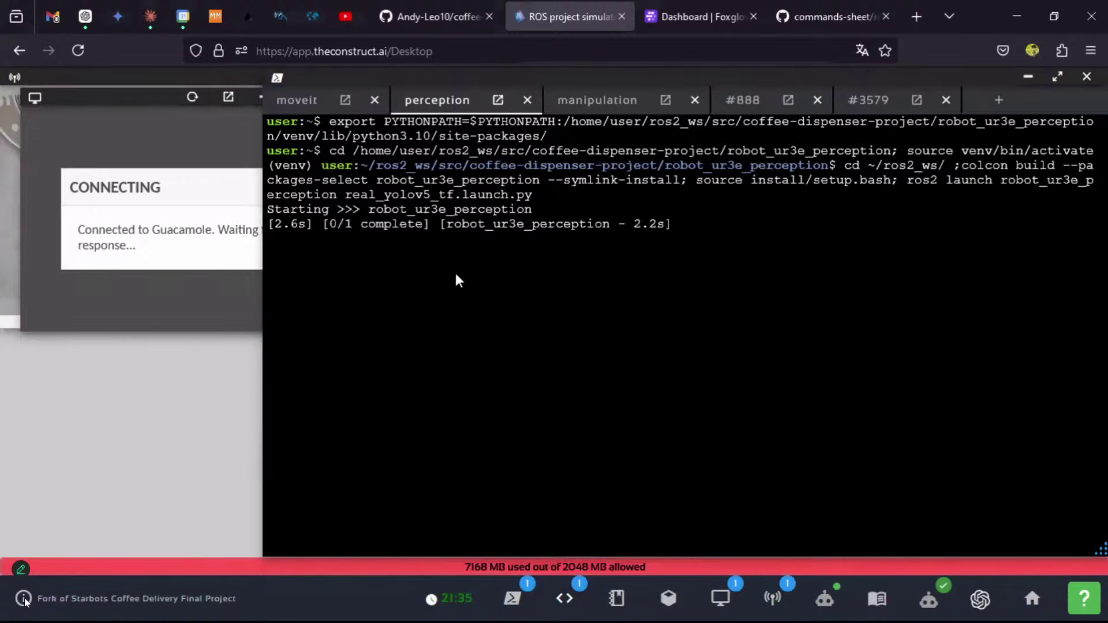
# Move the graphical tools window clear of the terminal, enlarge it, and return to the terminal
pyautogui.click(119, 101)
pyautogui.moveTo(120, 101); pyautogui.dragTo(100, 80)
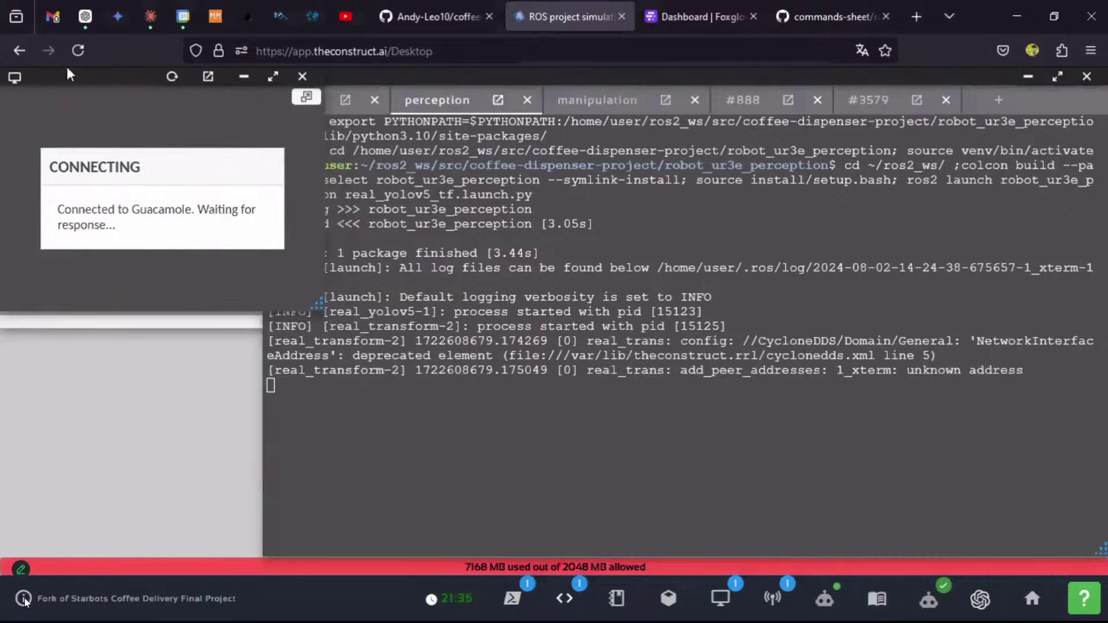
pyautogui.moveTo(314, 305); pyautogui.dragTo(583, 438)
pyautogui.click(513, 187)
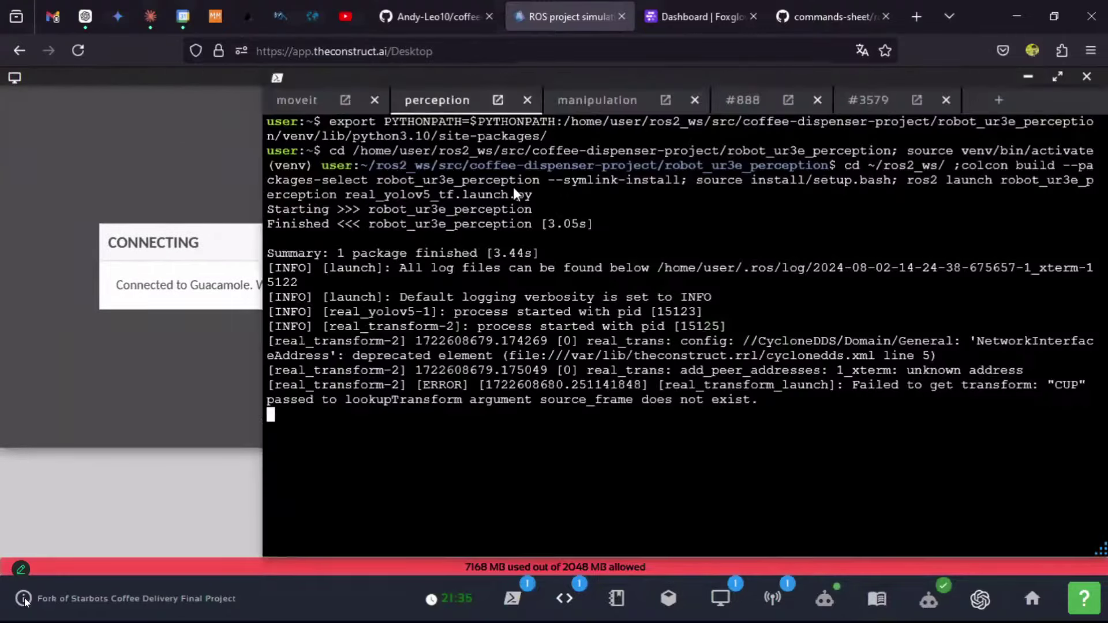
# Check the moveit terminal's launch log and the robot model in the graphical tools' RViz view
pyautogui.click(296, 100)
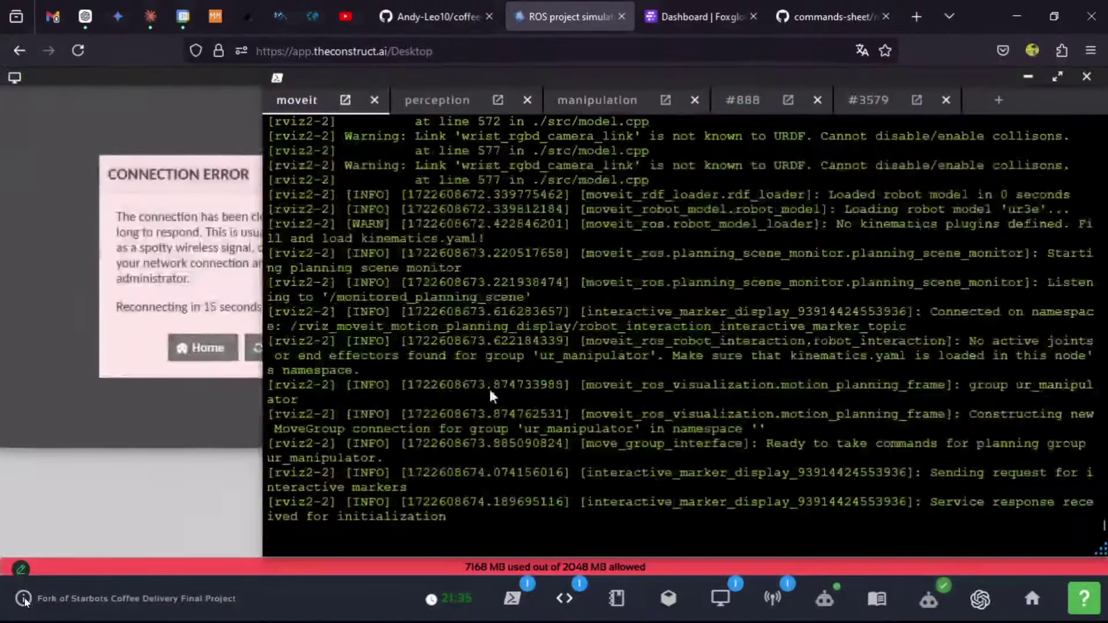
pyautogui.click(212, 271)
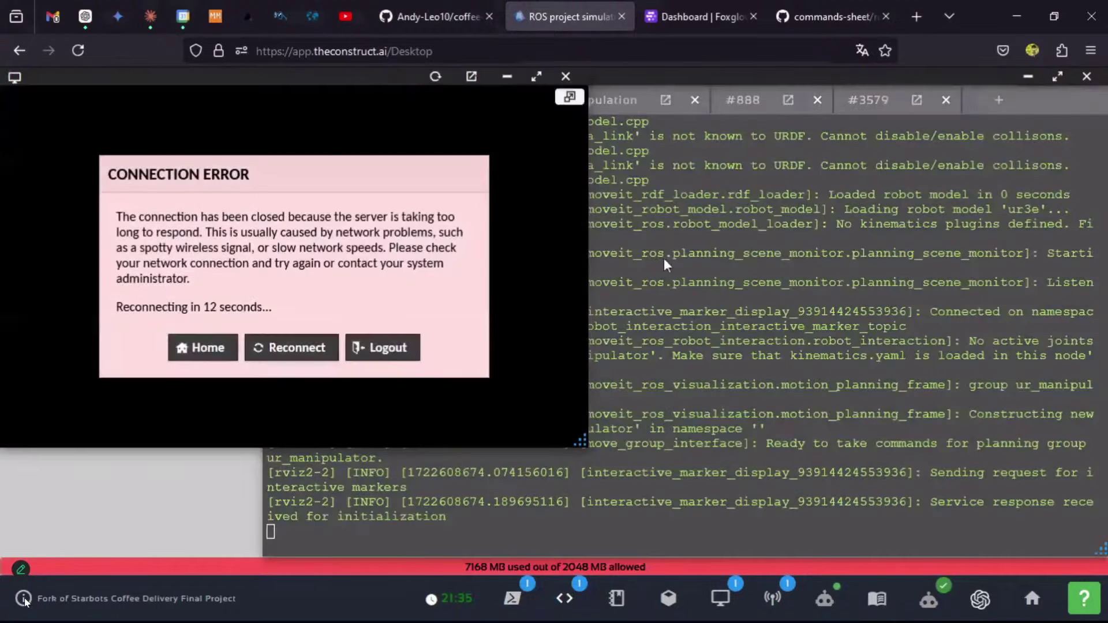
pyautogui.click(696, 224)
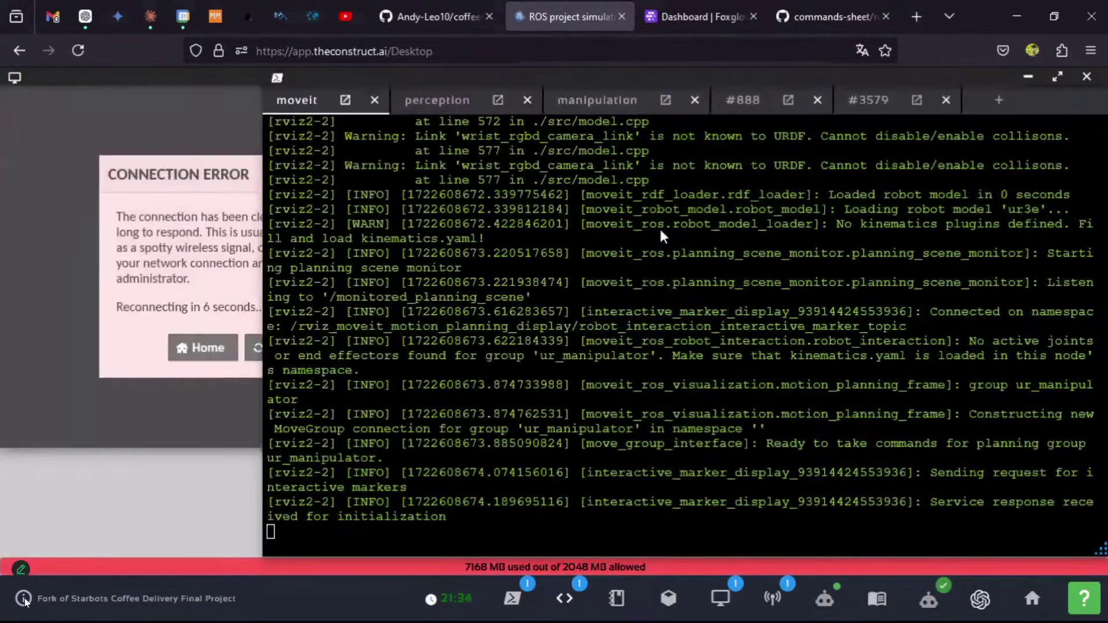
pyautogui.hotkey('ctrl', 'shift', 'Tab')
pyautogui.scroll(-3, 836, 309)
pyautogui.scroll(-5, 836, 312)
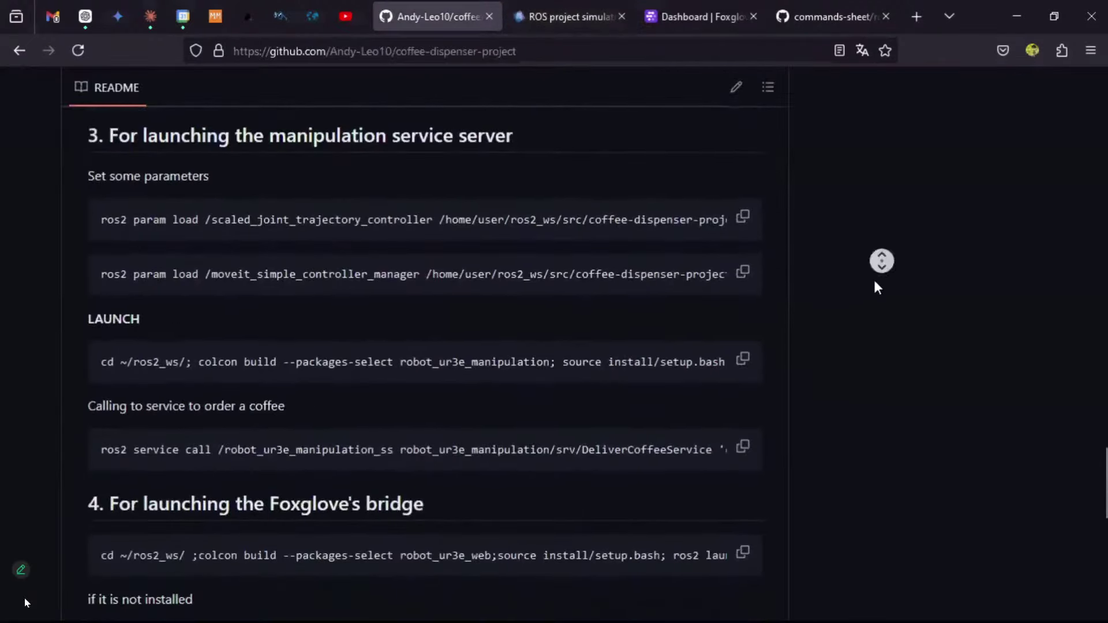
pyautogui.hotkey('ctrl', 'Tab')
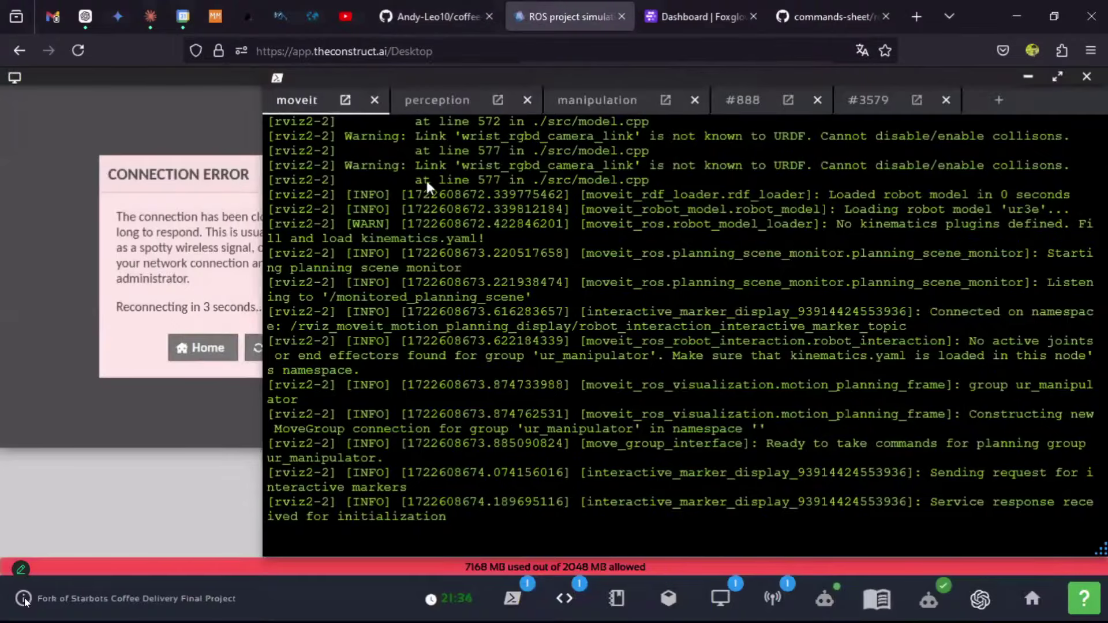
pyautogui.click(251, 203)
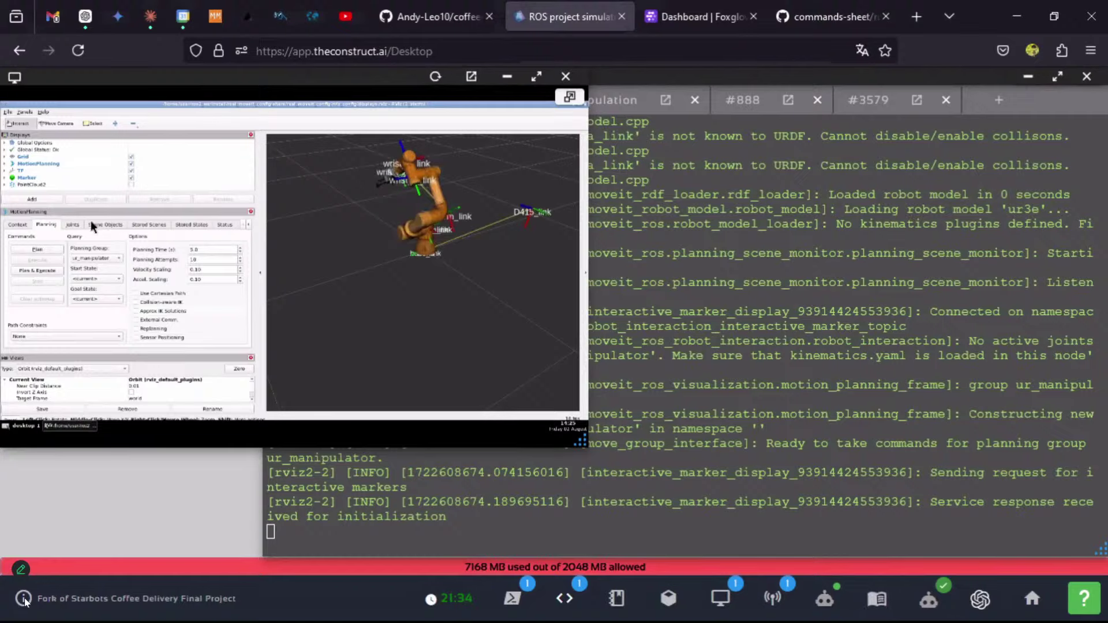
pyautogui.click(789, 255)
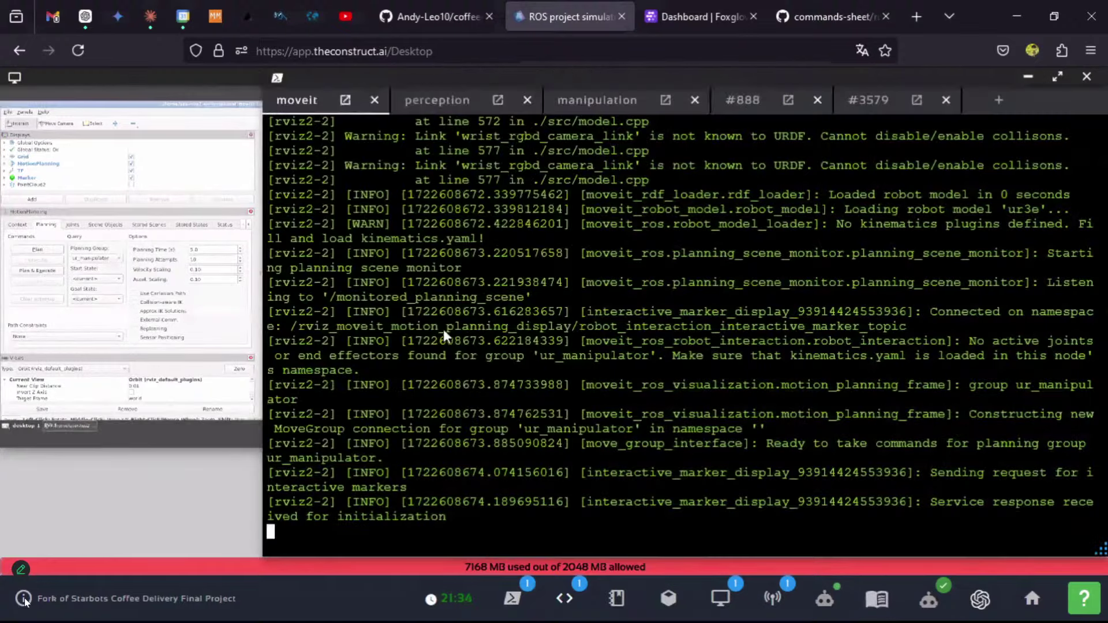
# Review the perception terminal's log for the YOLOv5 start-up lines and the CUP transform messages
pyautogui.click(436, 102)
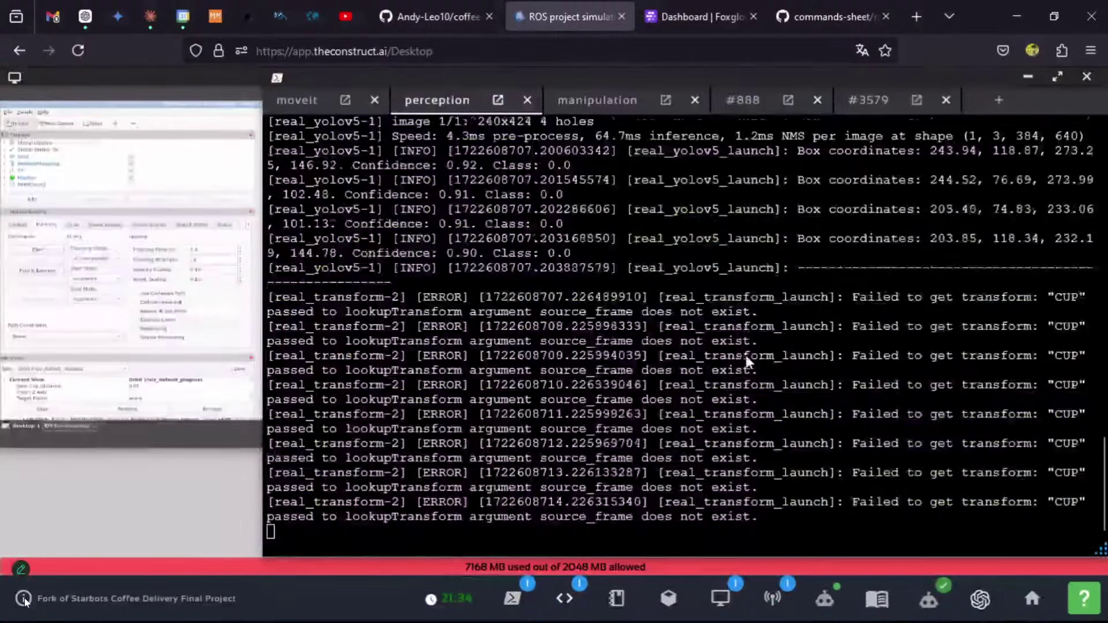
pyautogui.scroll(5, 1067, 369)
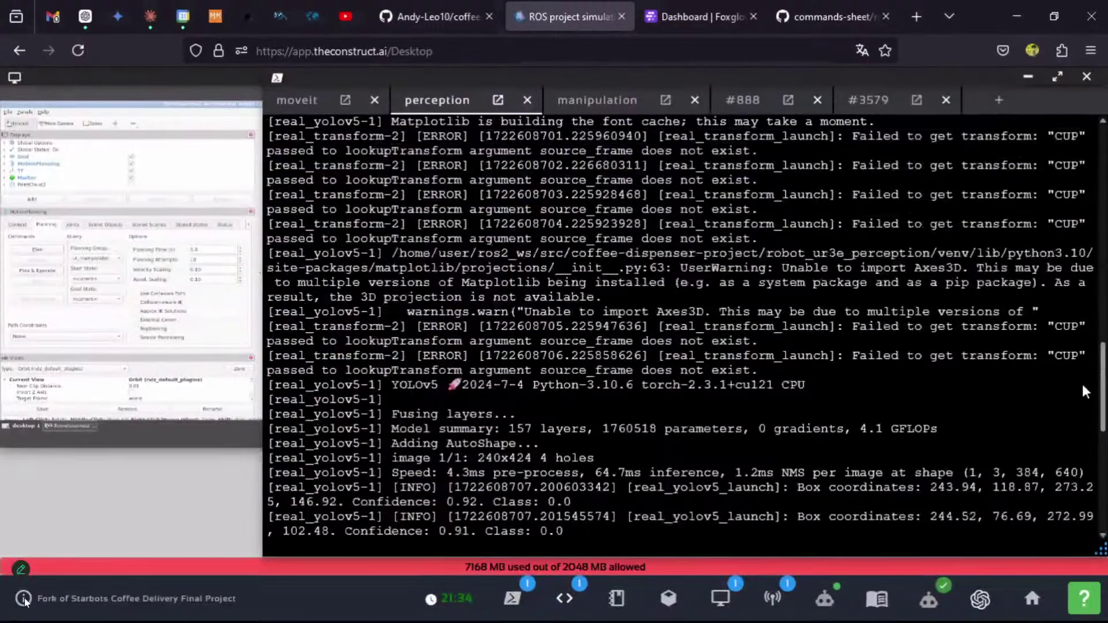
pyautogui.moveTo(397, 386); pyautogui.dragTo(774, 385)
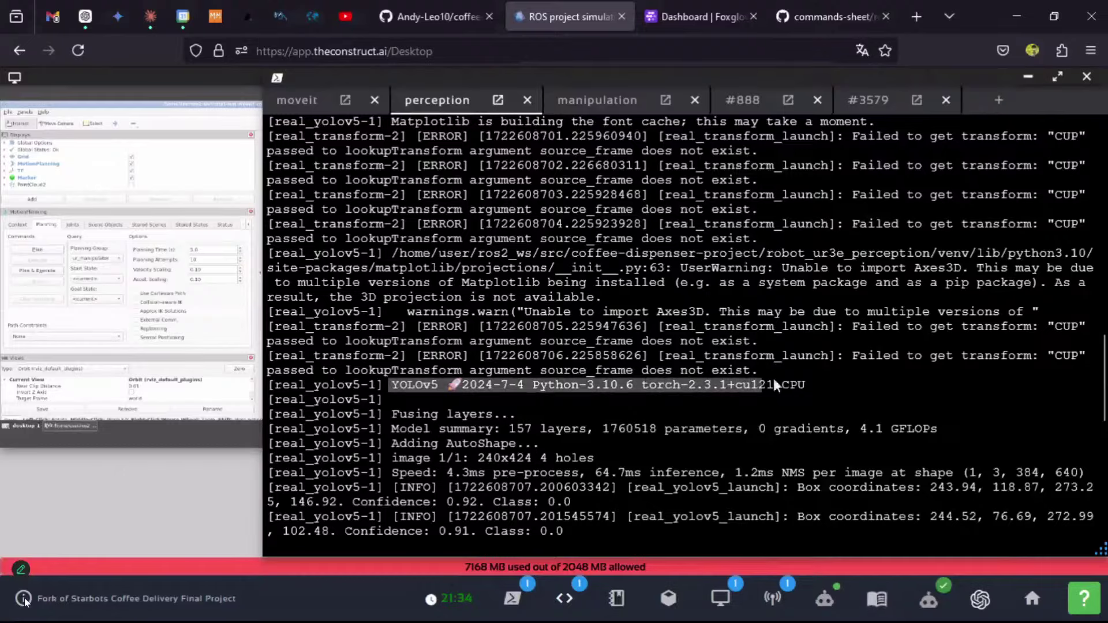
pyautogui.scroll(-6, 1088, 370)
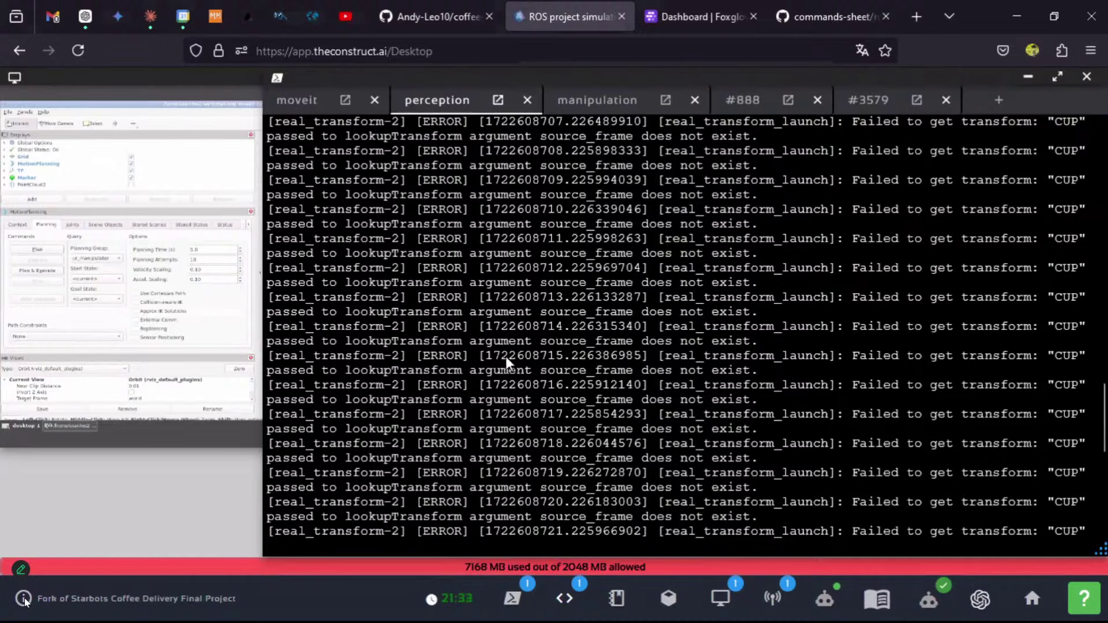
# Copy the README command that loads goal_precision_real.yaml into /scaled_joint_trajectory_controller and run it in the manipulation terminal
pyautogui.hotkey('ctrl', 'pageup')
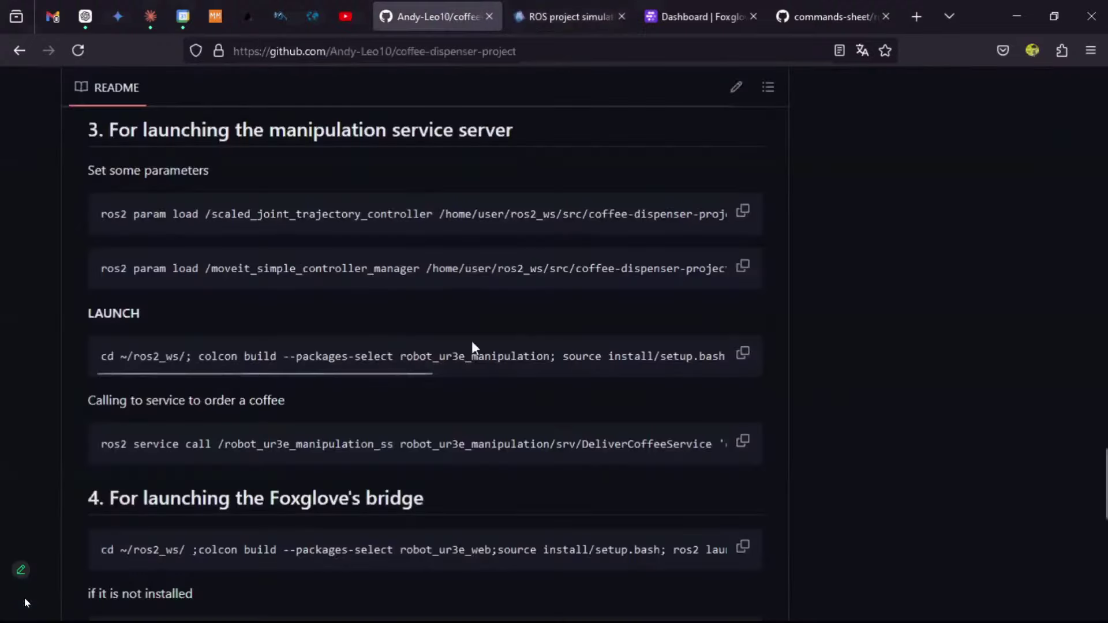
pyautogui.click(745, 213)
pyautogui.hotkey('ctrl', 'pagedown')
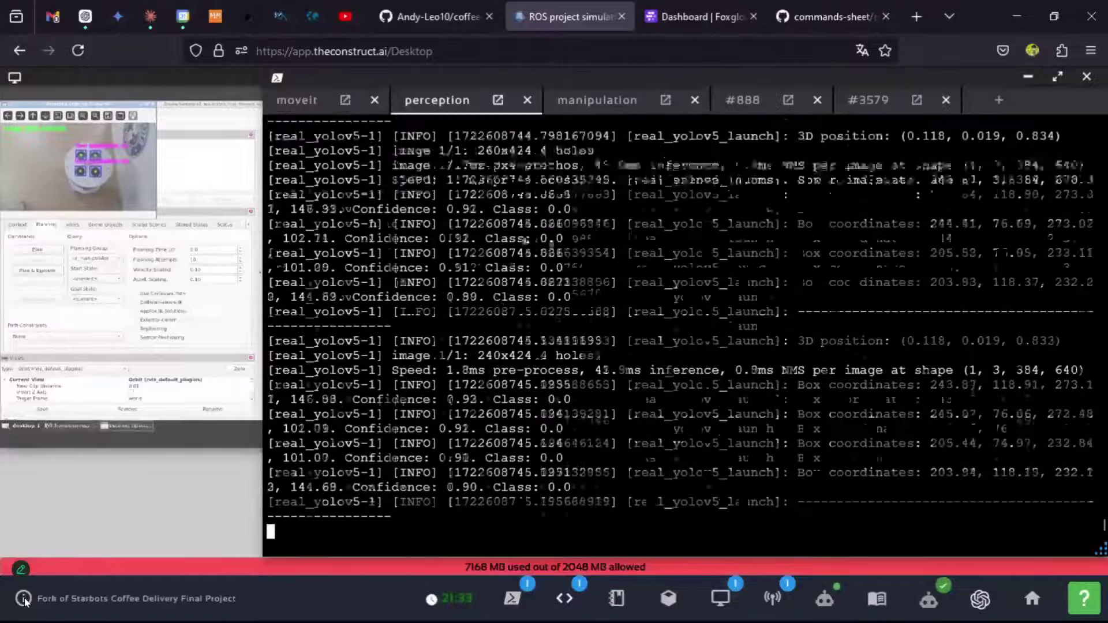
pyautogui.click(52, 185)
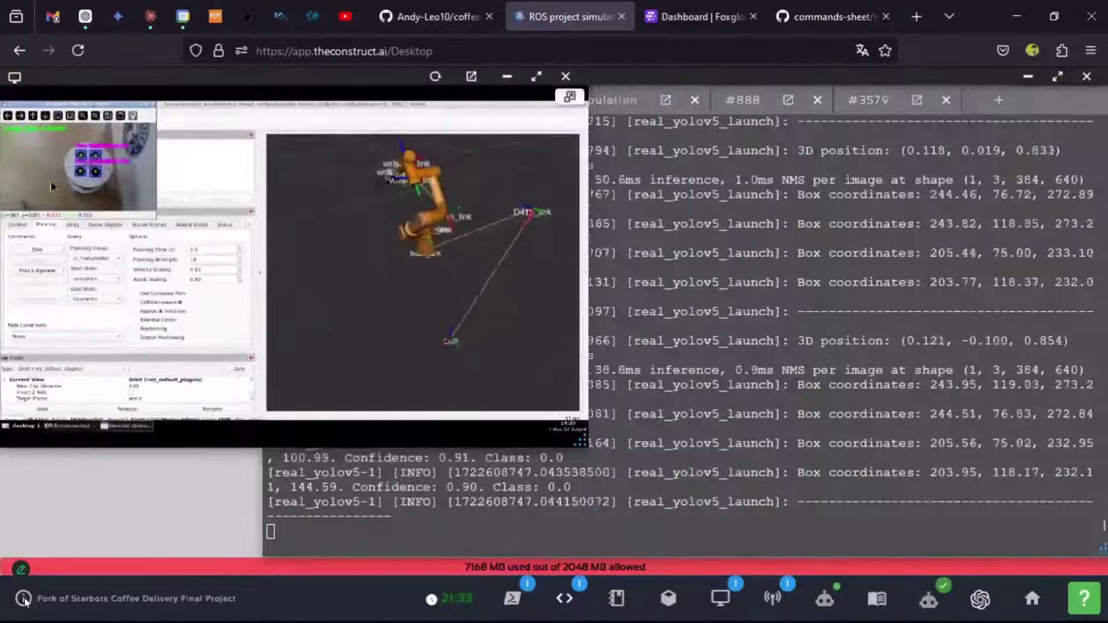
pyautogui.click(747, 282)
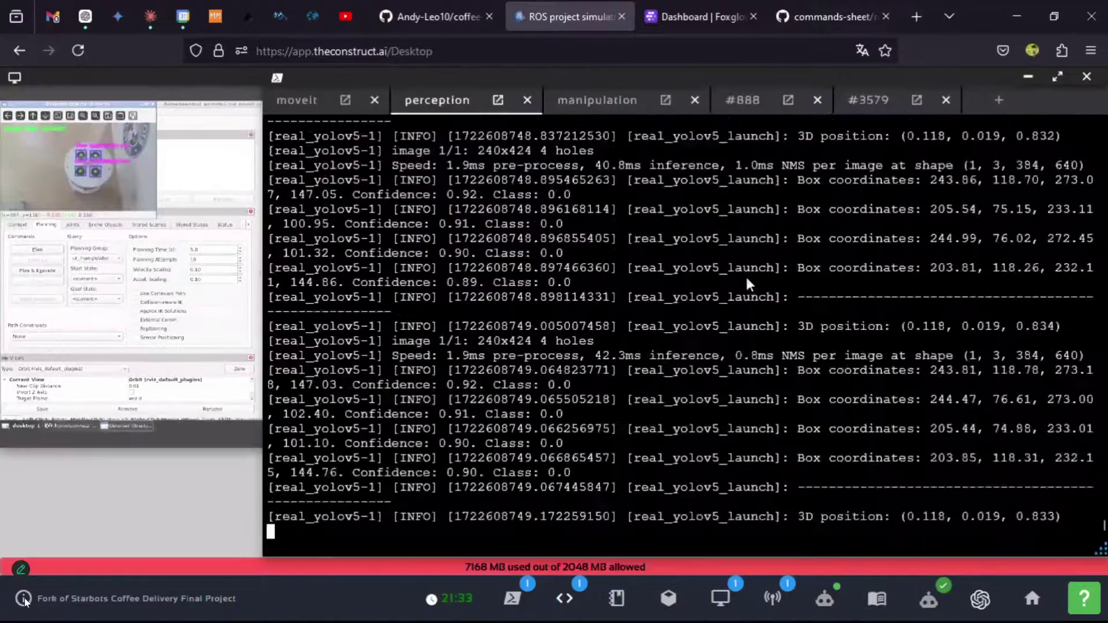
pyautogui.click(597, 100)
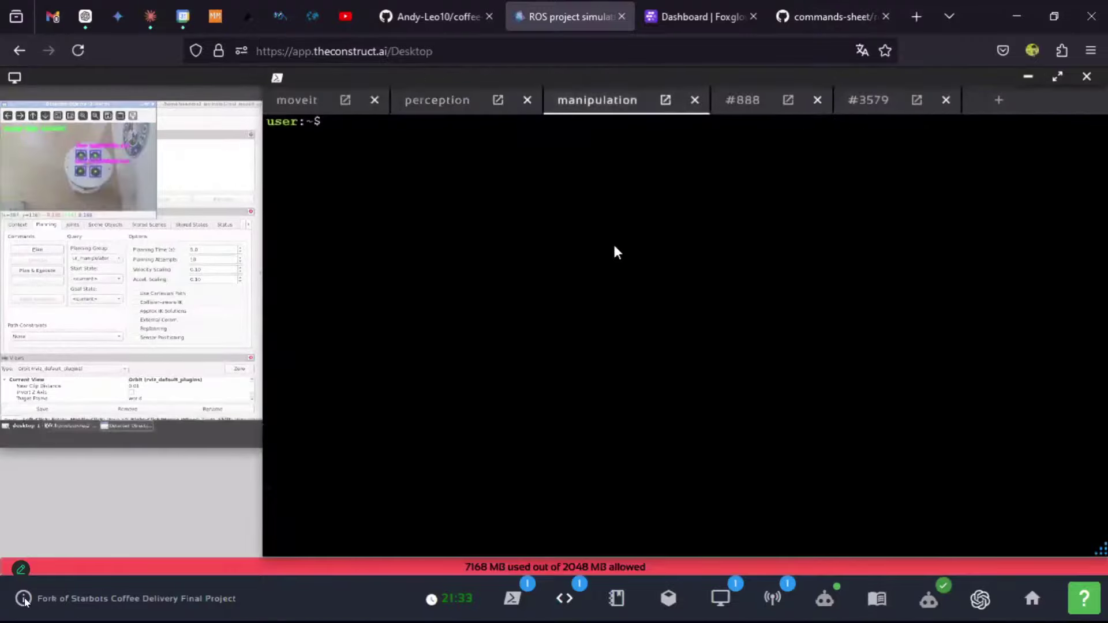
pyautogui.hotkey('ctrl', 'shift', 'v')
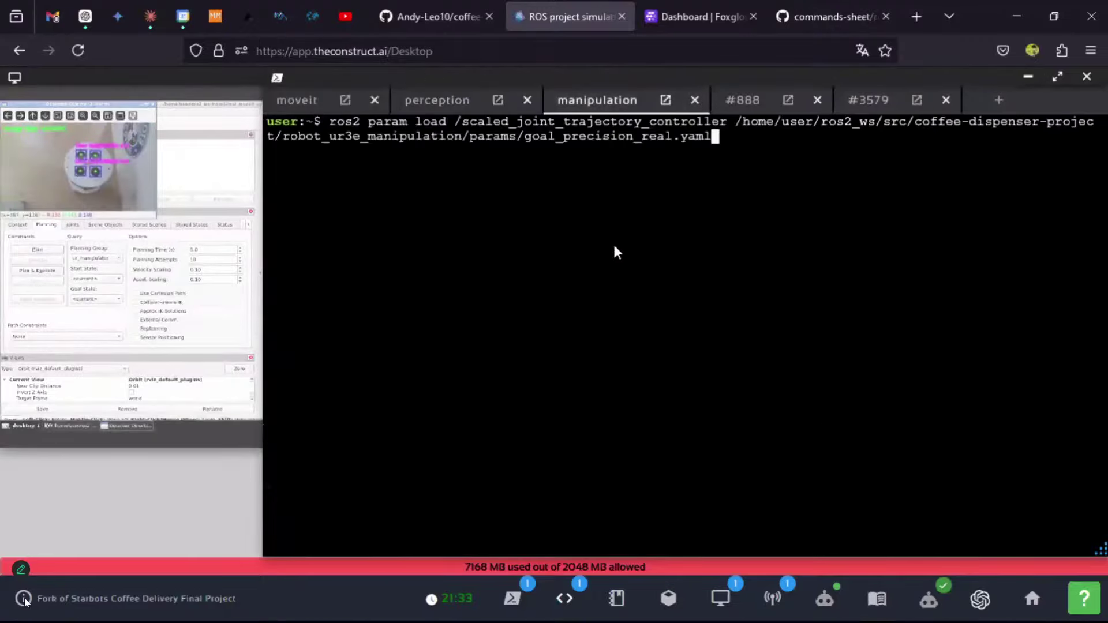
pyautogui.press('Return')
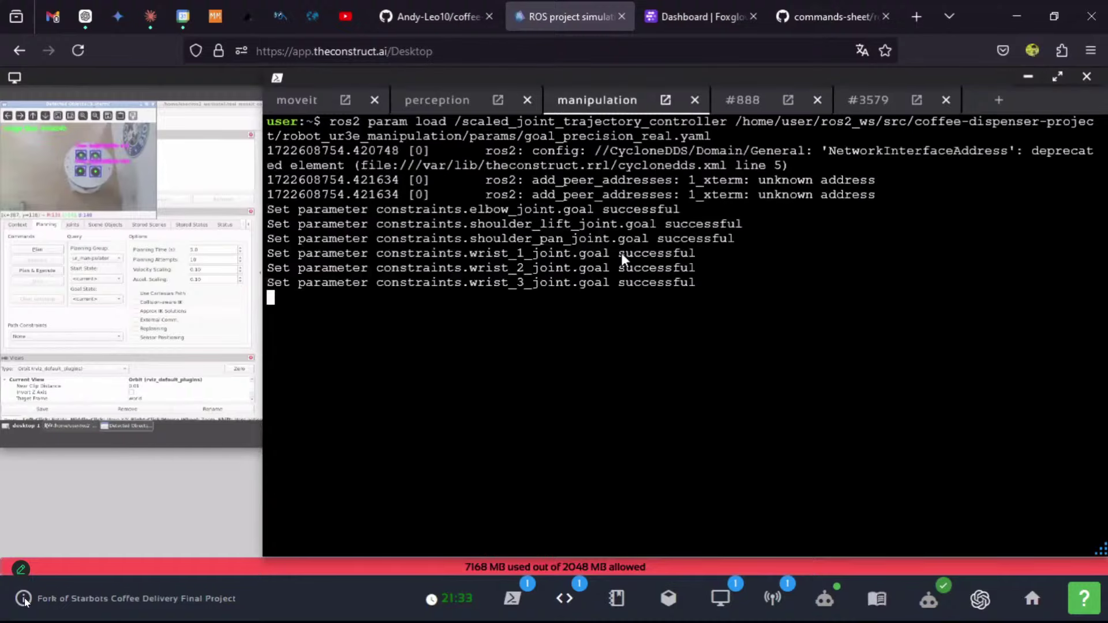
# Copy the README command that loads timeout_allowed.yaml into /moveit_simple_controller_manager and run it in the manipulation terminal
pyautogui.hotkey('alt', 'Tab')
pyautogui.click(743, 265)
pyautogui.hotkey('alt', 'Tab')
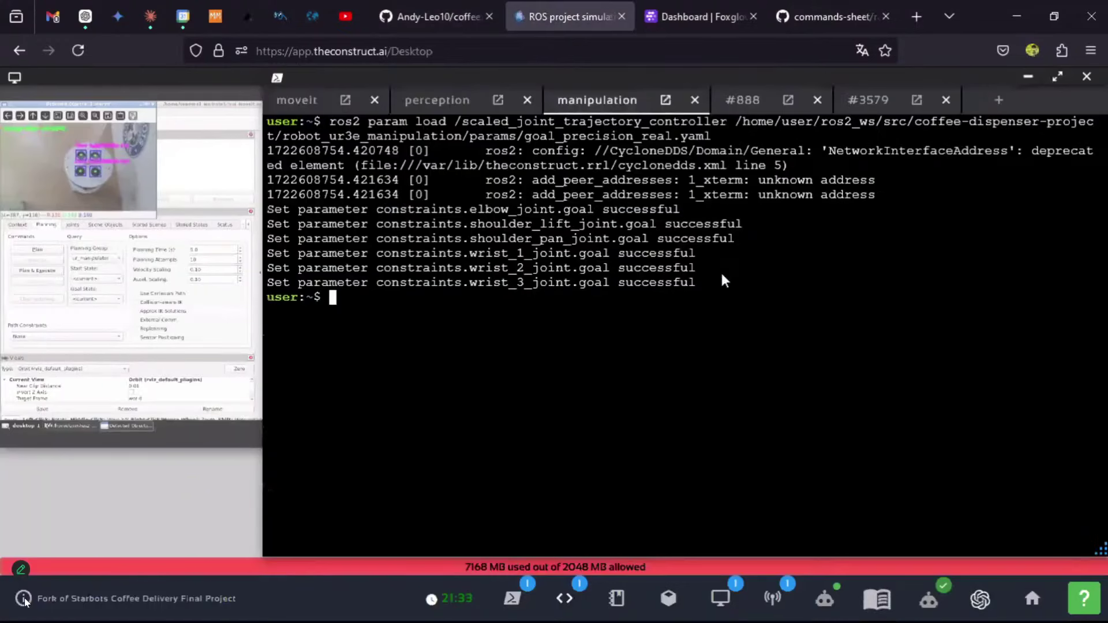
pyautogui.hotkey('ctrl', 'shift', 'v')
pyautogui.press('Return')
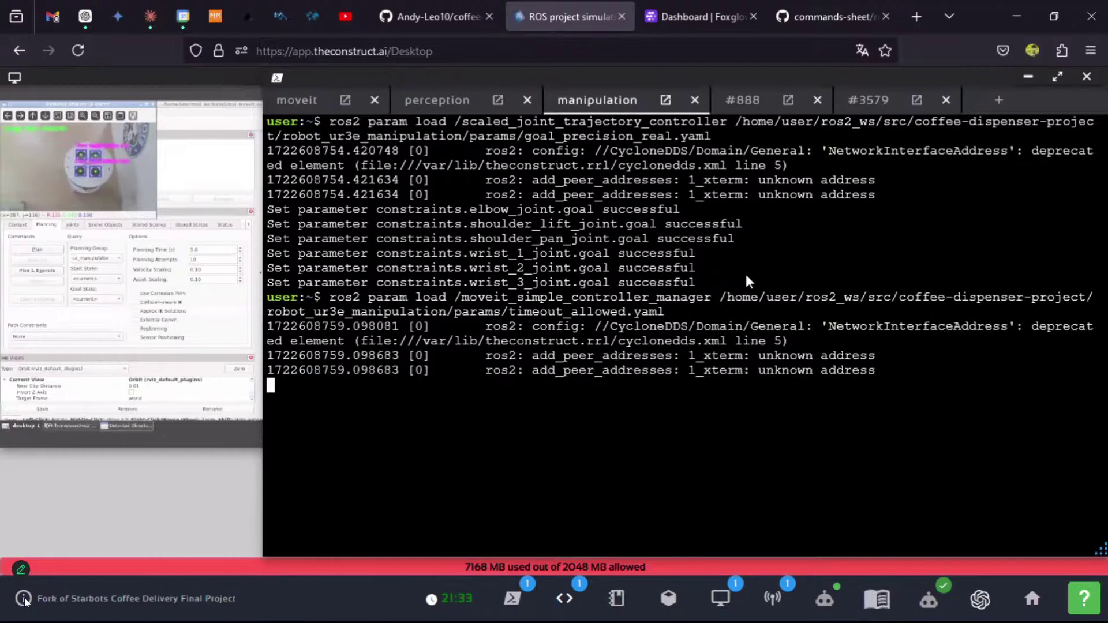
# Copy and run the README command that builds robot_ur3e_manipulation, sources the workspace and launches real_service_server.launch.py
pyautogui.hotkey('alt', 'Tab')
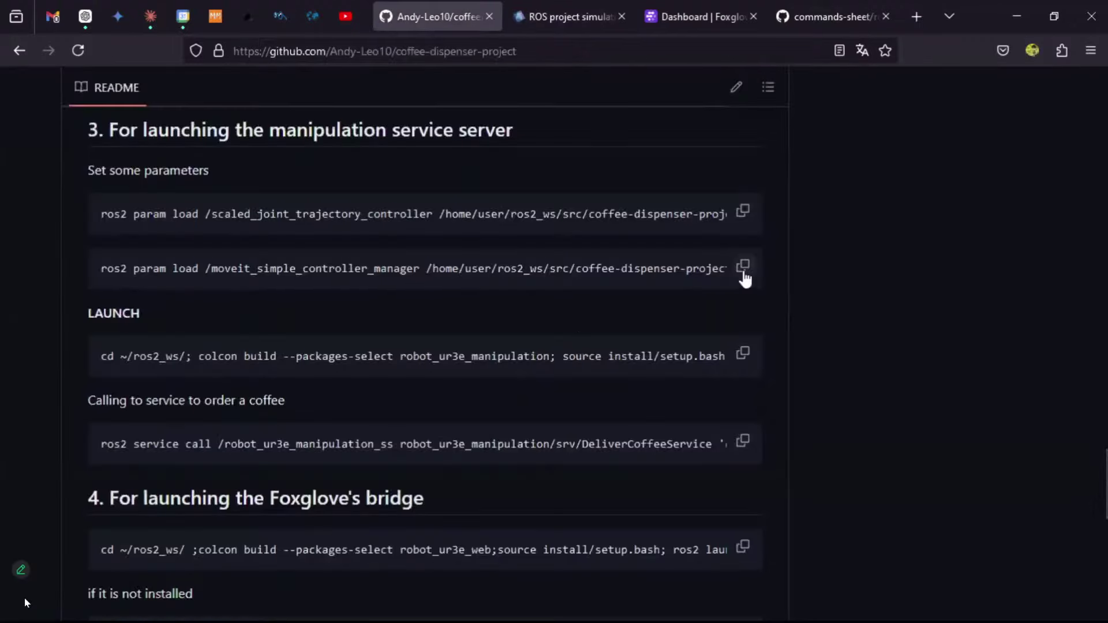
pyautogui.click(744, 354)
pyautogui.hotkey('ctrl', 'Tab')
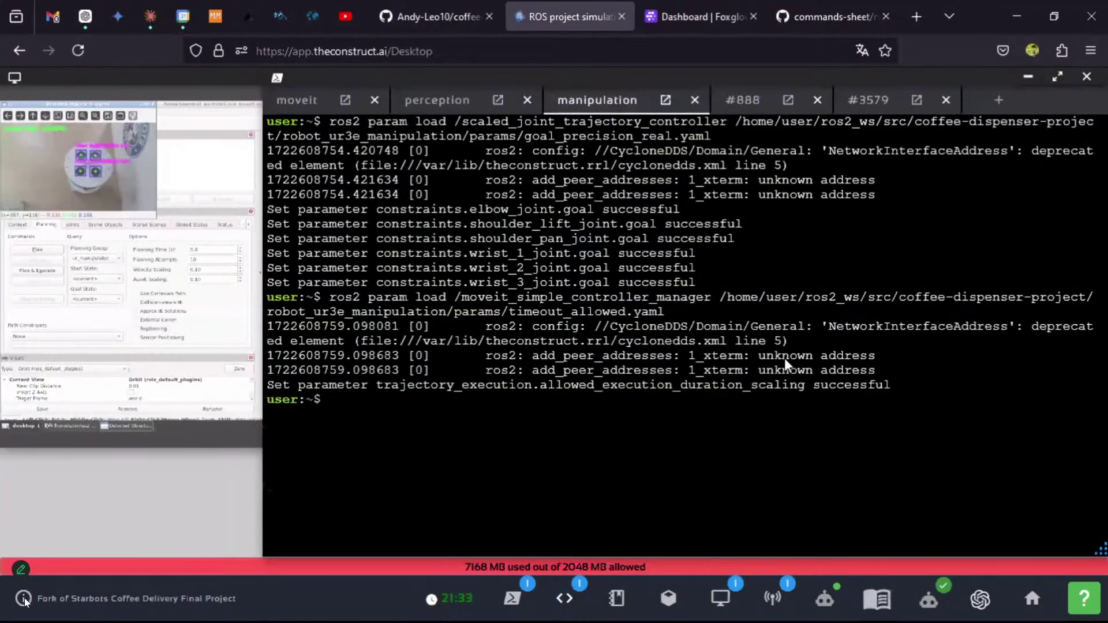
pyautogui.hotkey('ctrl', 'shift', 'v')
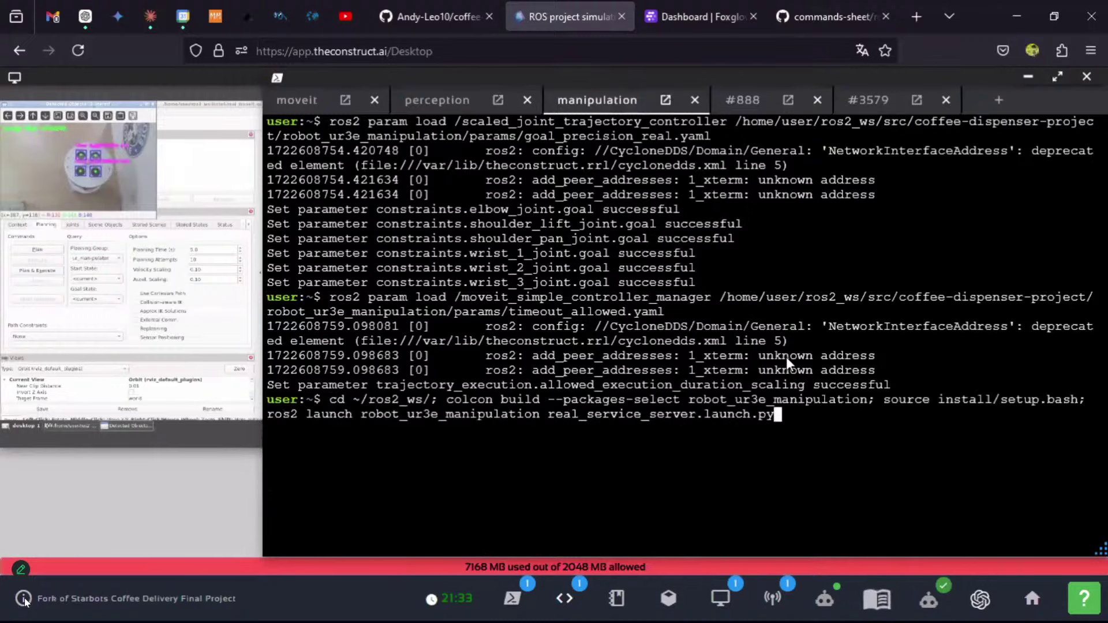
pyautogui.press('Return')
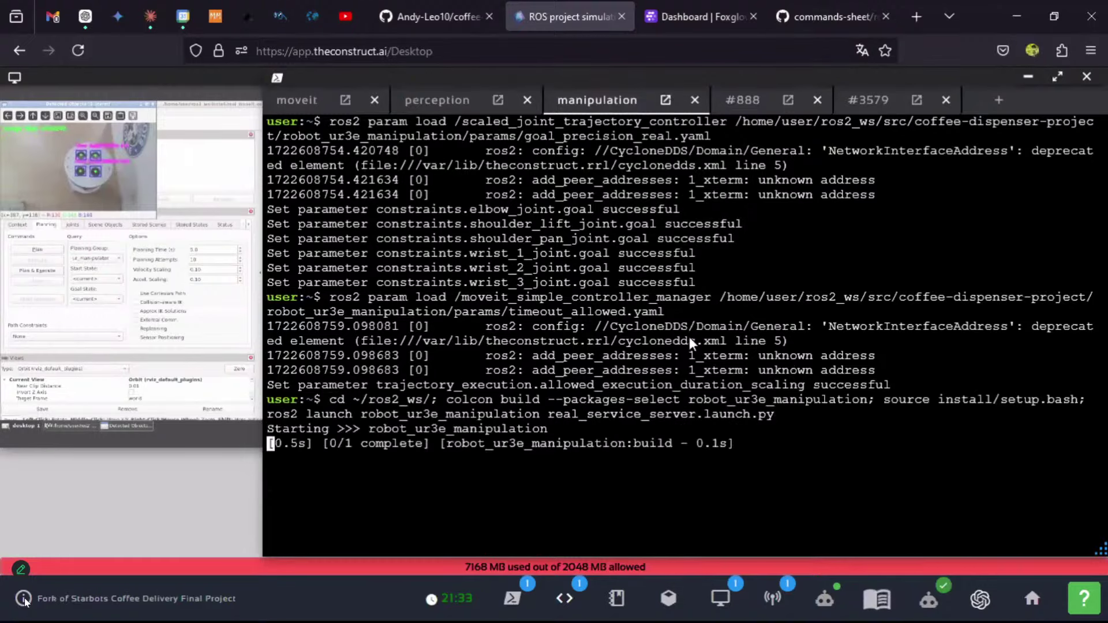
# Check the planning scene objects around the arm in RViz and switch to the #888 terminal
pyautogui.click(224, 330)
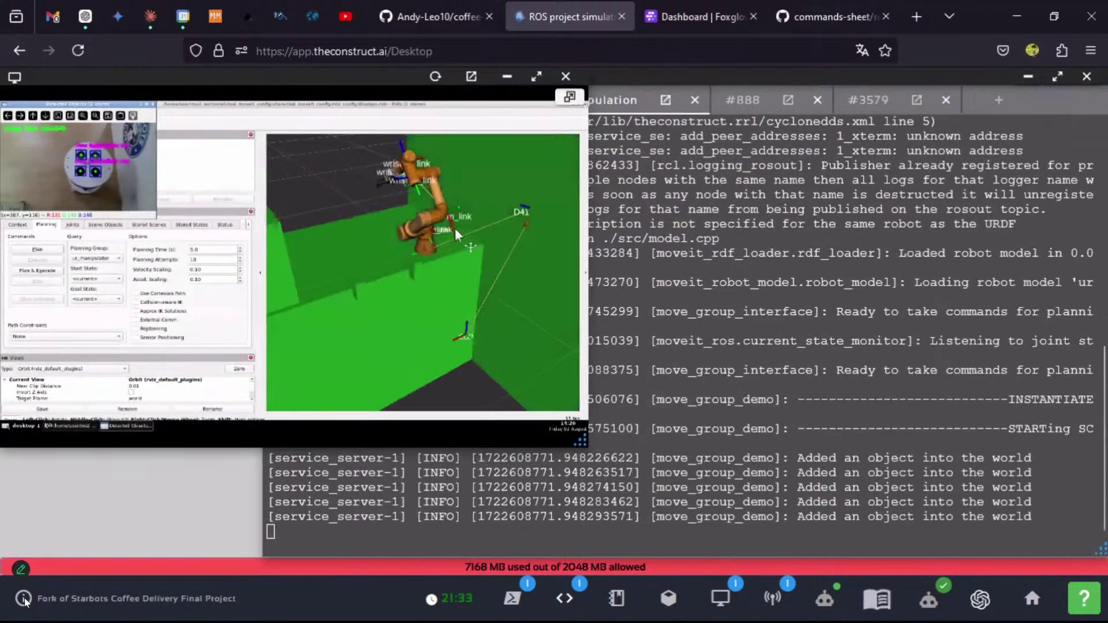
pyautogui.click(682, 209)
pyautogui.click(742, 100)
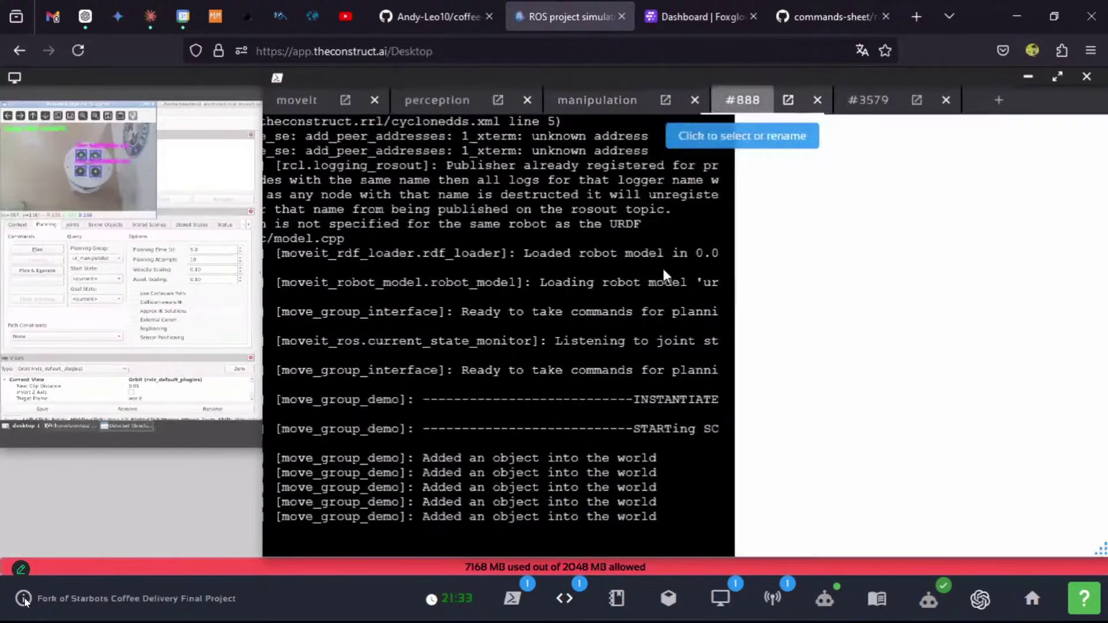
# Copy the README command that updates apt and installs ros-humble-foxglove-bridge, and run it in the #888 terminal
pyautogui.hotkey('ctrl', 'shift', 'Tab')
pyautogui.scroll(-6, 912, 327)
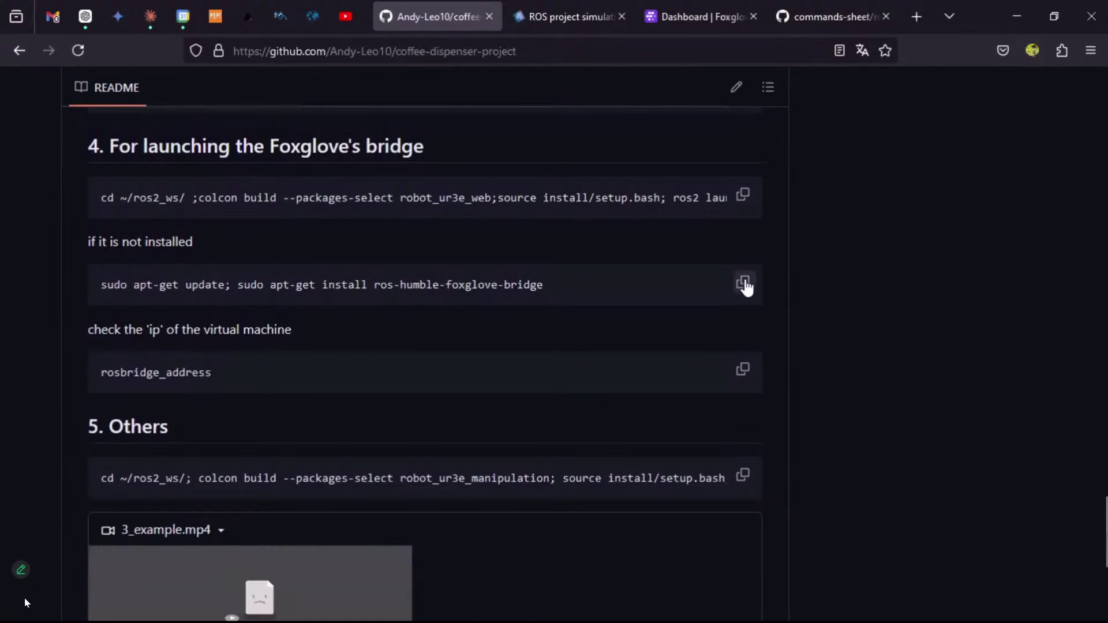
pyautogui.click(743, 284)
pyautogui.hotkey('ctrl', 'Tab')
pyautogui.hotkey('ctrl', 'shift', 'v')
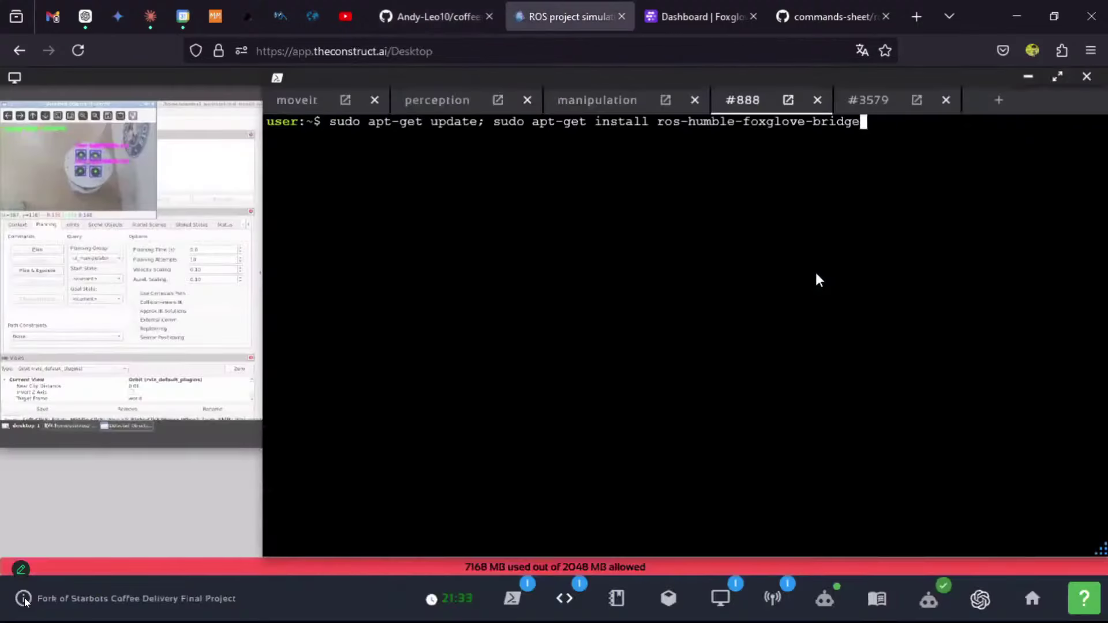
pyautogui.press('Return')
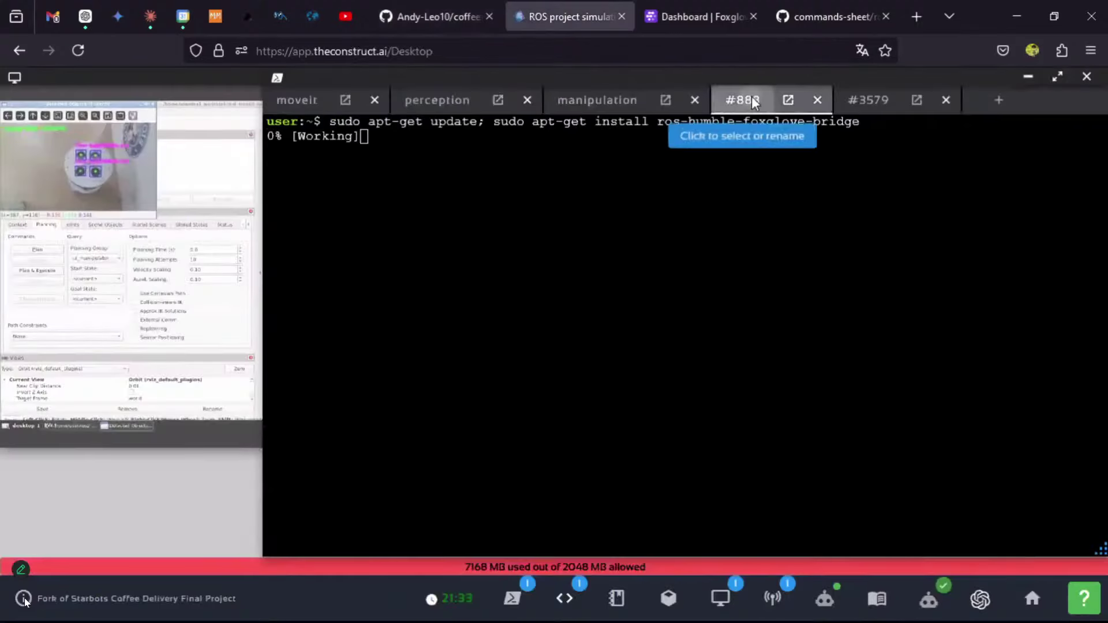
# Rename the #888 terminal as web_bridge
pyautogui.click(750, 100)
pyautogui.hotkey('ctrl', 'a')
pyautogui.write('bri')
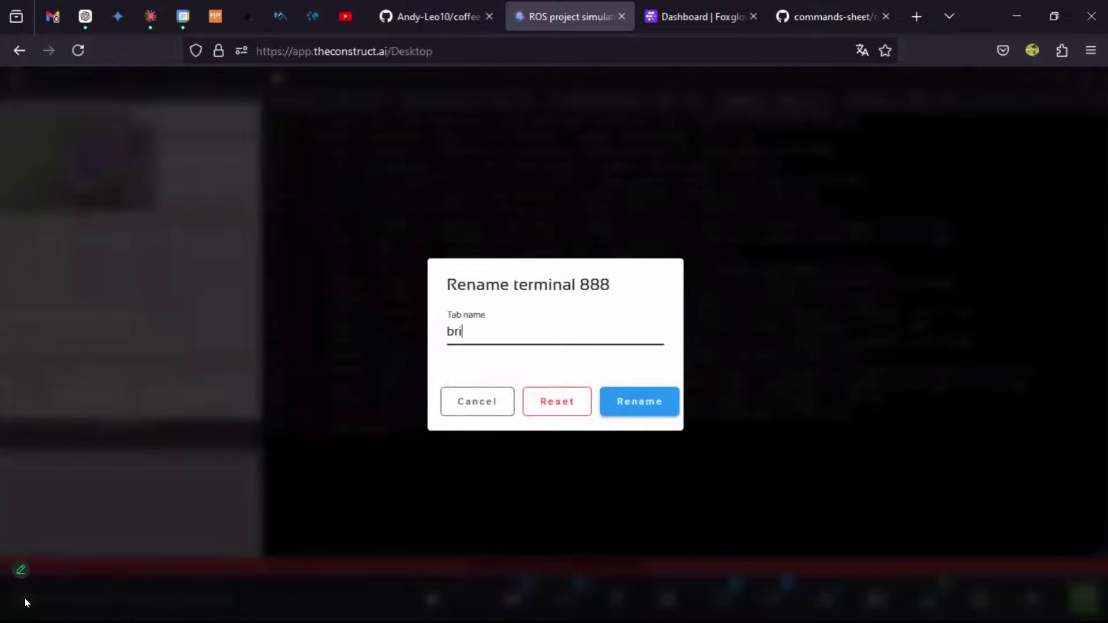
pyautogui.write('dge')
pyautogui.press('Return')
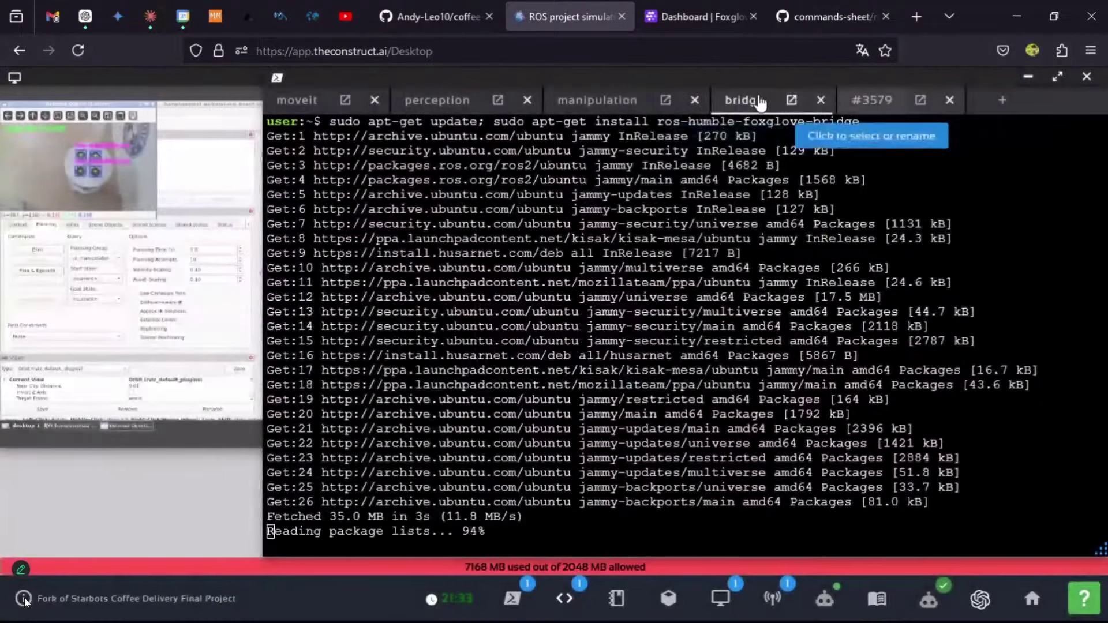
pyautogui.click(750, 101)
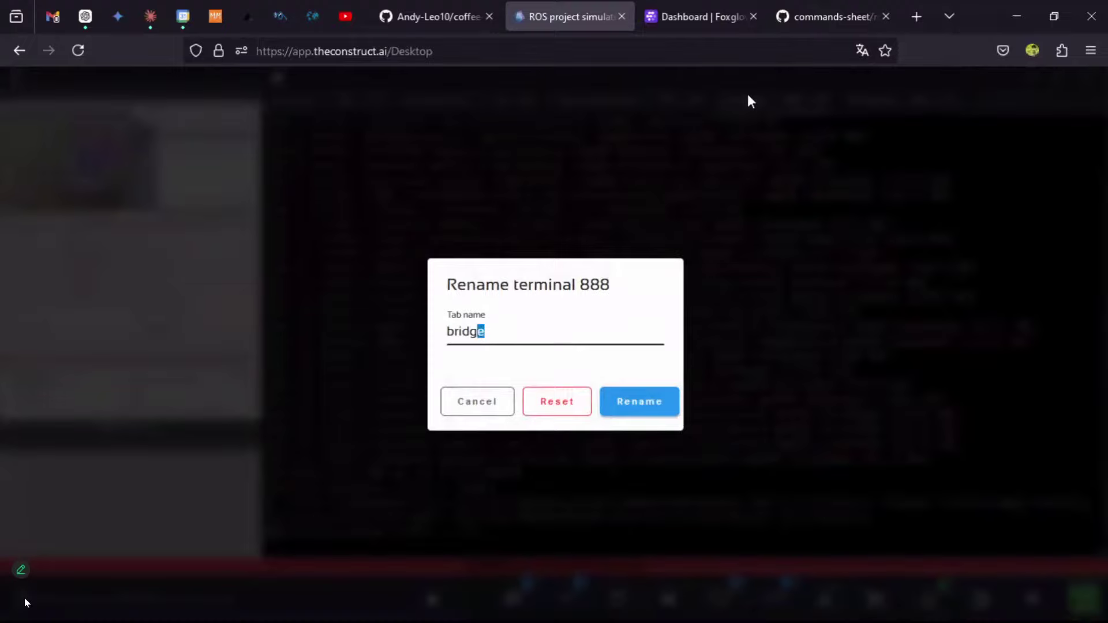
pyautogui.press('Home')
pyautogui.write('web')
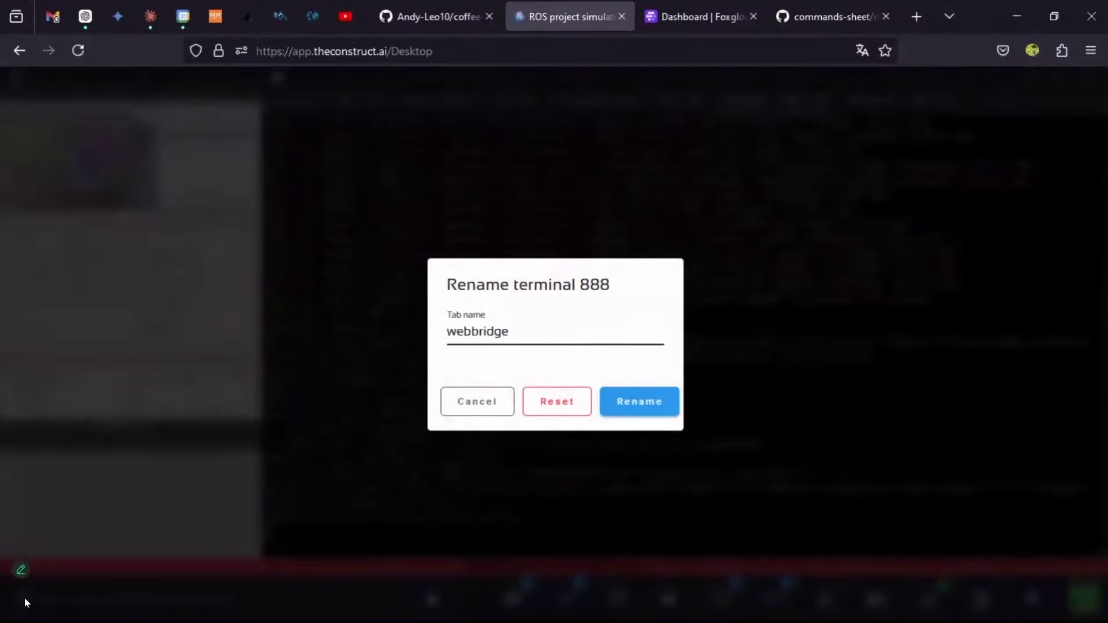
pyautogui.write('_')
pyautogui.press('Return')
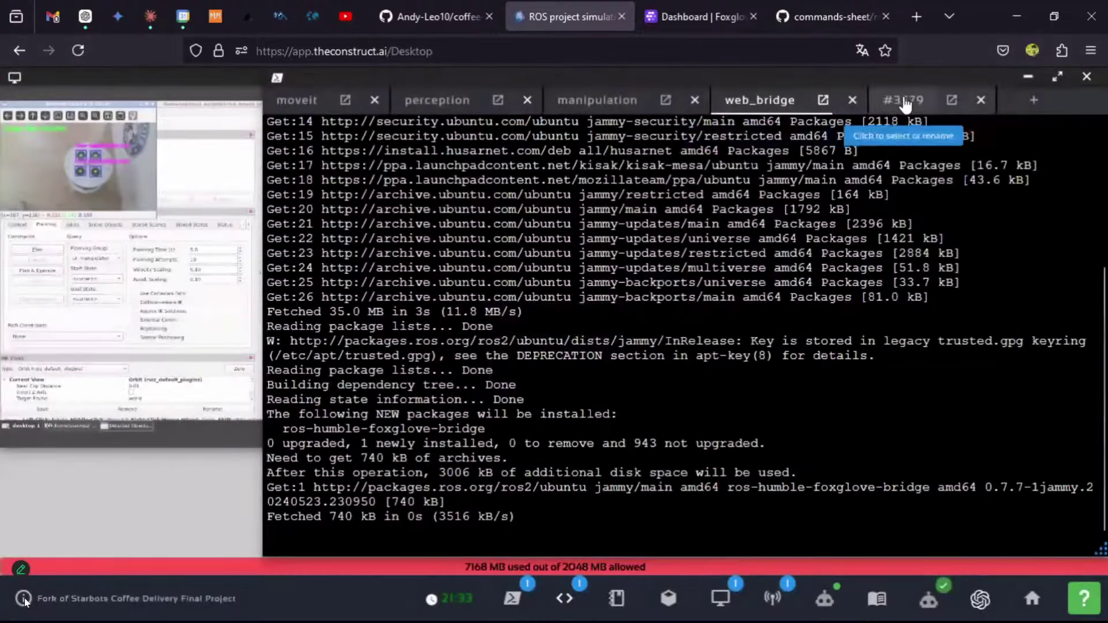
# Copy the rosbridge_address command from the README and run it in the #3579 terminal
pyautogui.click(904, 104)
pyautogui.click(770, 104)
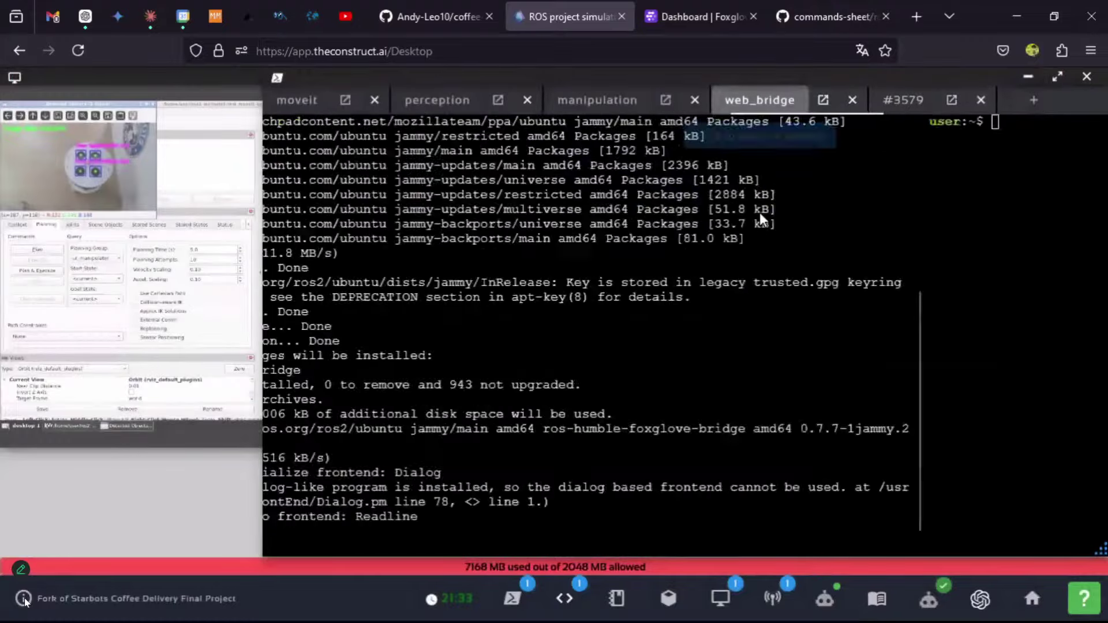
pyautogui.hotkey('ctrl', 'shift', 'Tab')
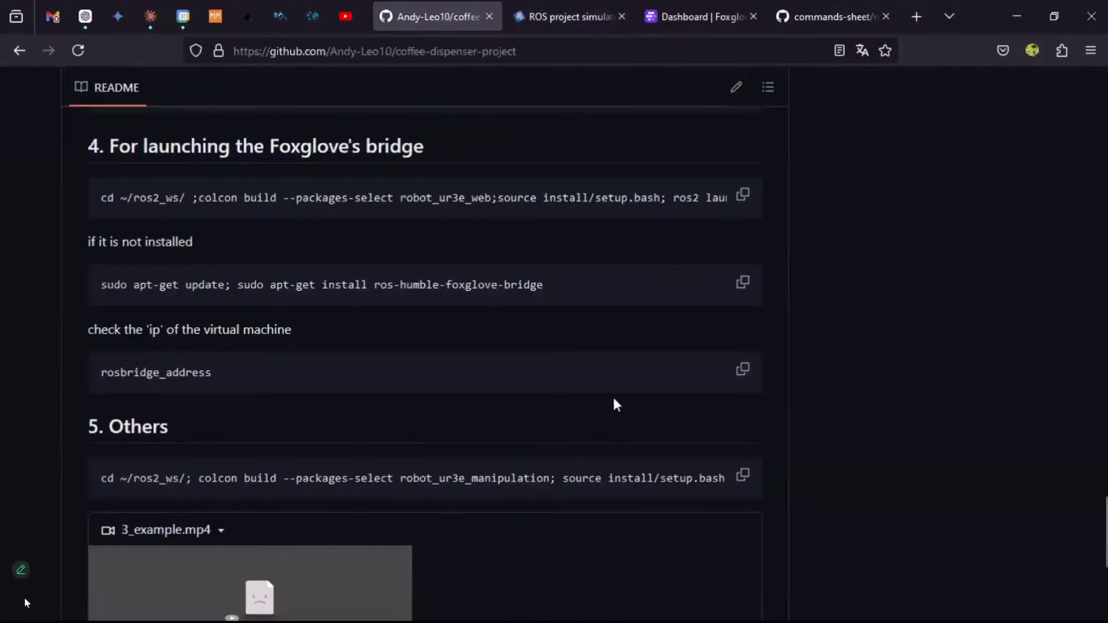
pyautogui.click(744, 369)
pyautogui.hotkey('ctrl', 'Tab')
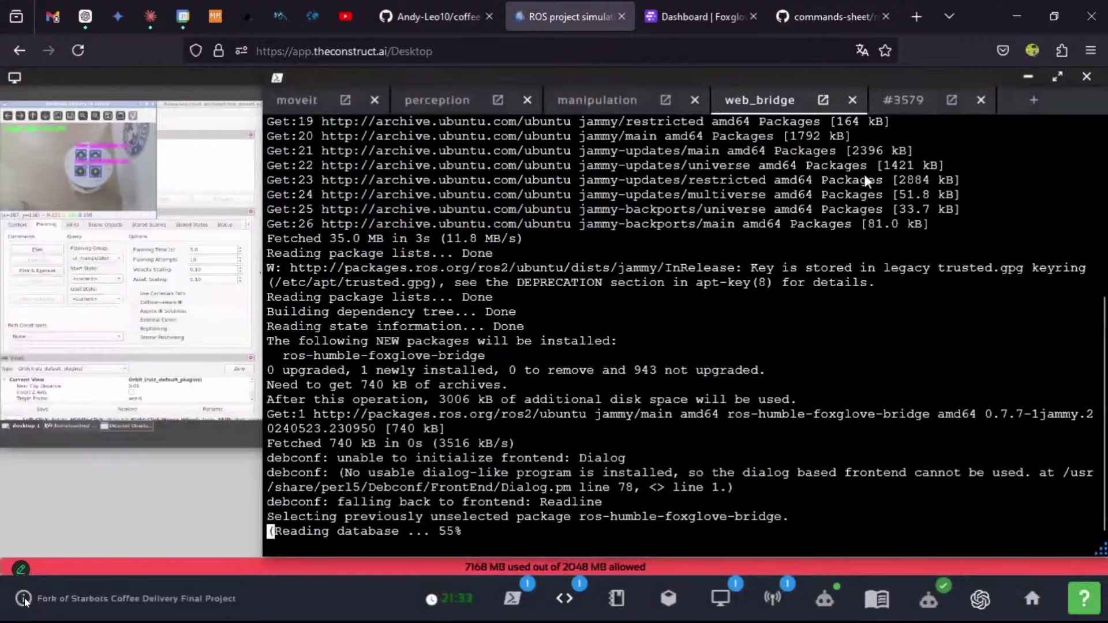
pyautogui.click(892, 103)
pyautogui.hotkey('ctrl', 'shift', 'v')
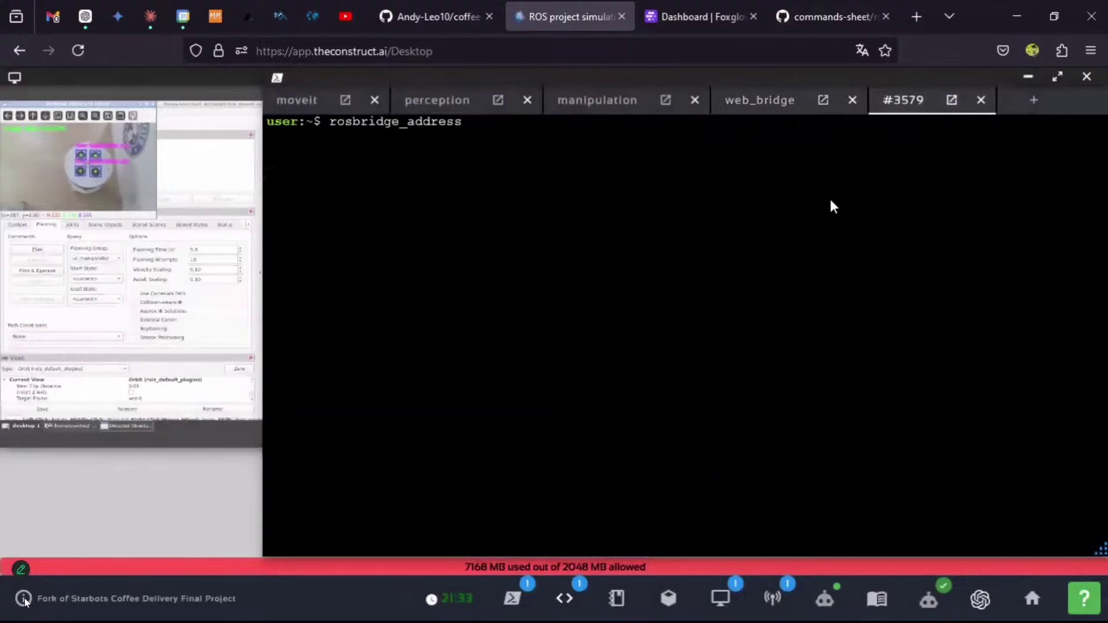
pyautogui.press('Return')
# Copy the README command that builds robot_ur3e_web, sources the workspace and launches the web bridge, and run it in the web_bridge terminal
pyautogui.click(767, 101)
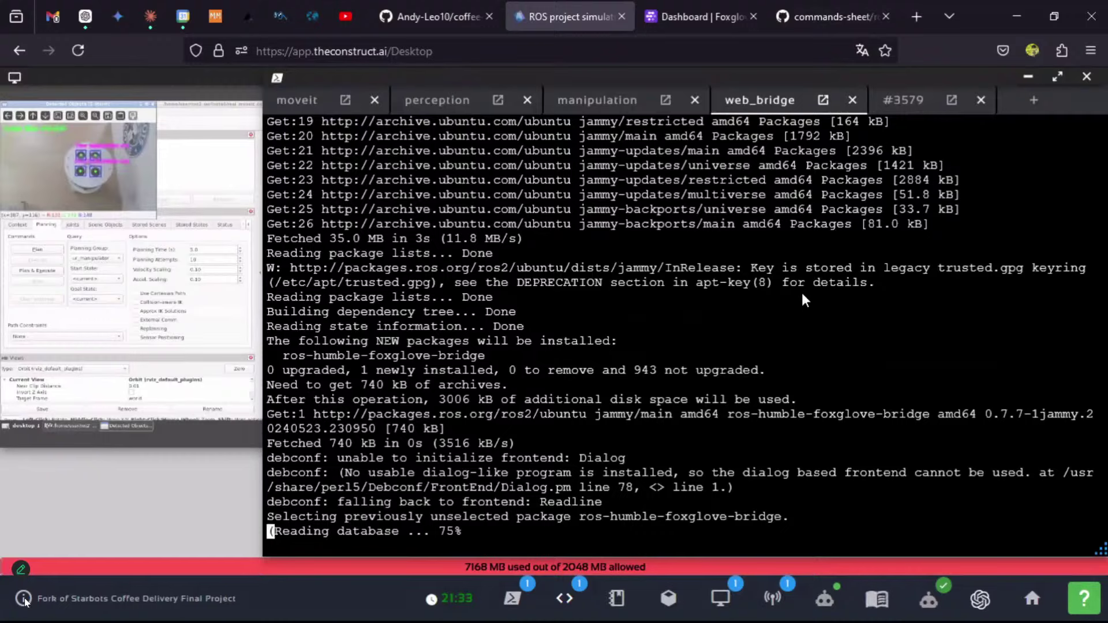
pyautogui.hotkey('ctrl', 'pageup')
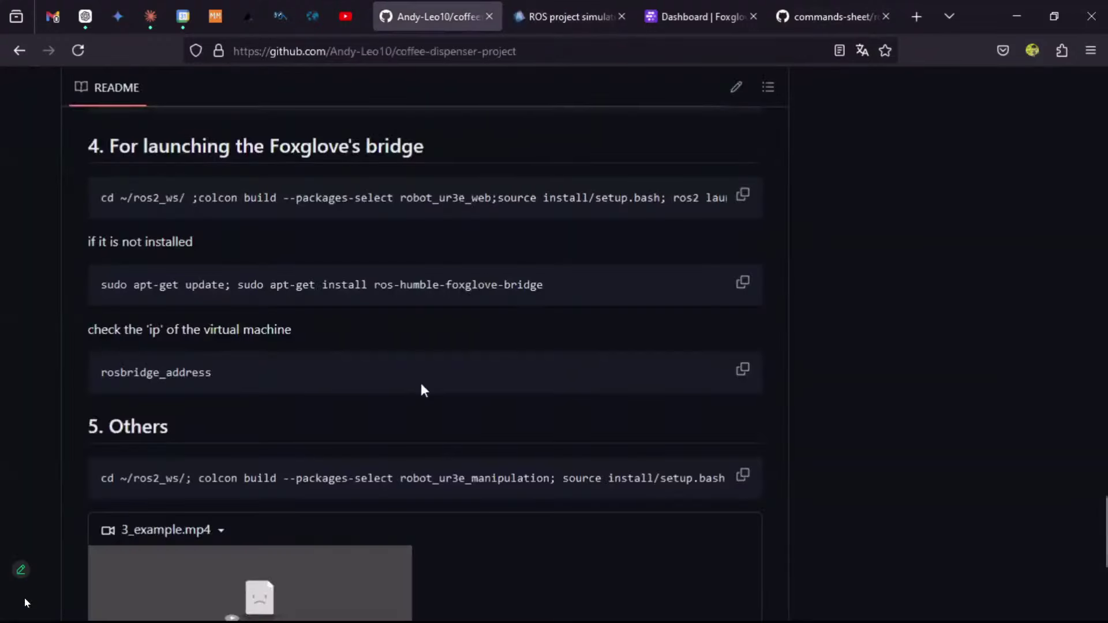
pyautogui.click(743, 195)
pyautogui.scroll(1, 850, 237)
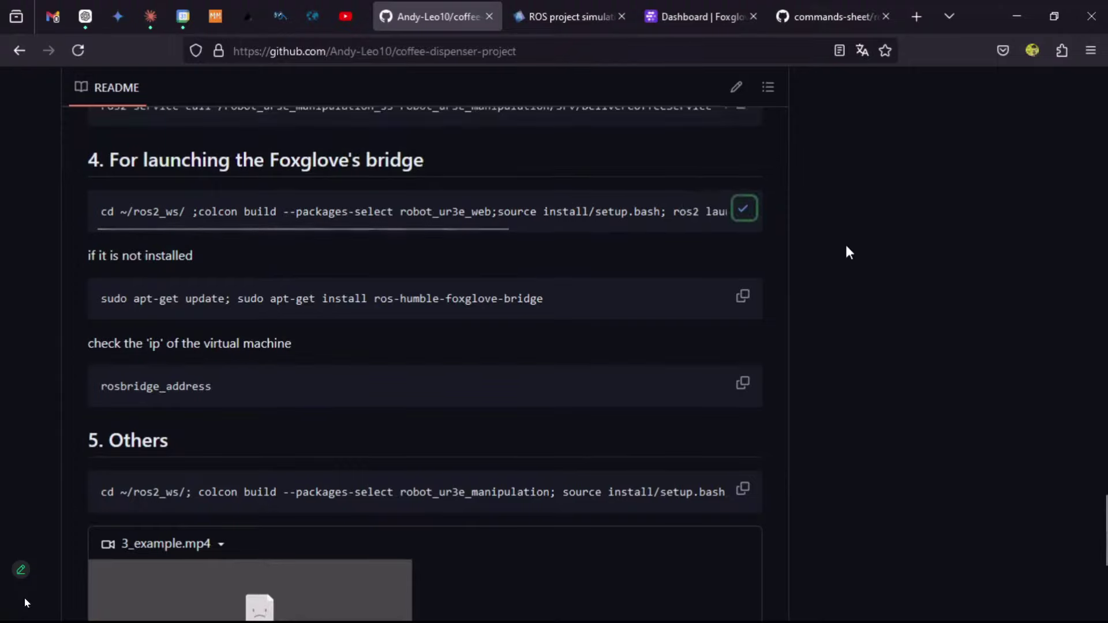
pyautogui.hotkey('ctrl', 'pagedown')
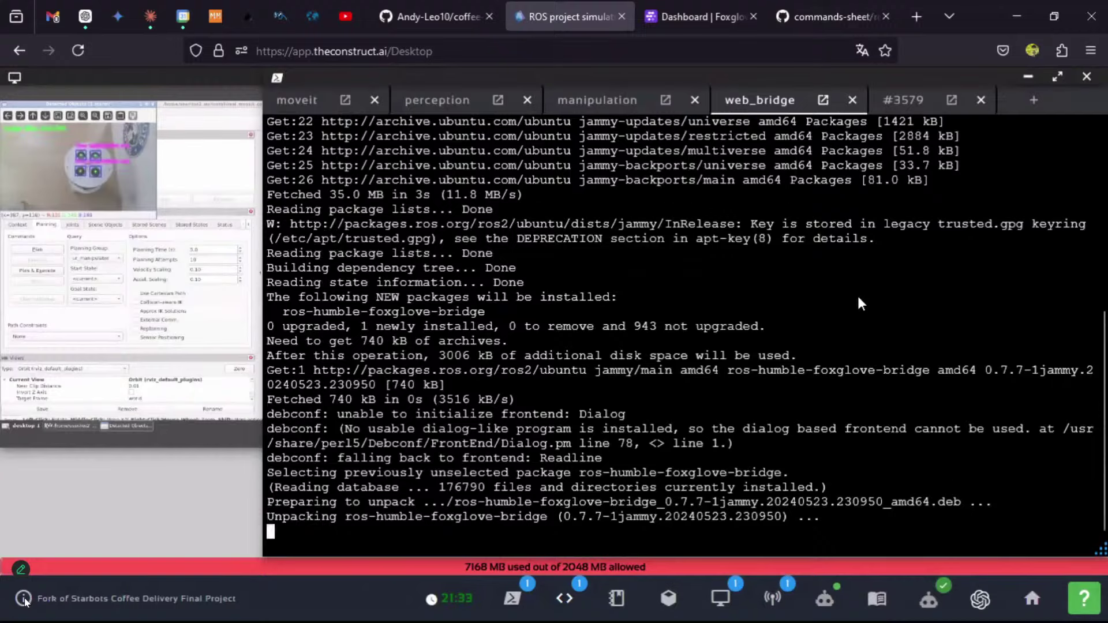
pyautogui.hotkey('ctrl', 'shift', 'v')
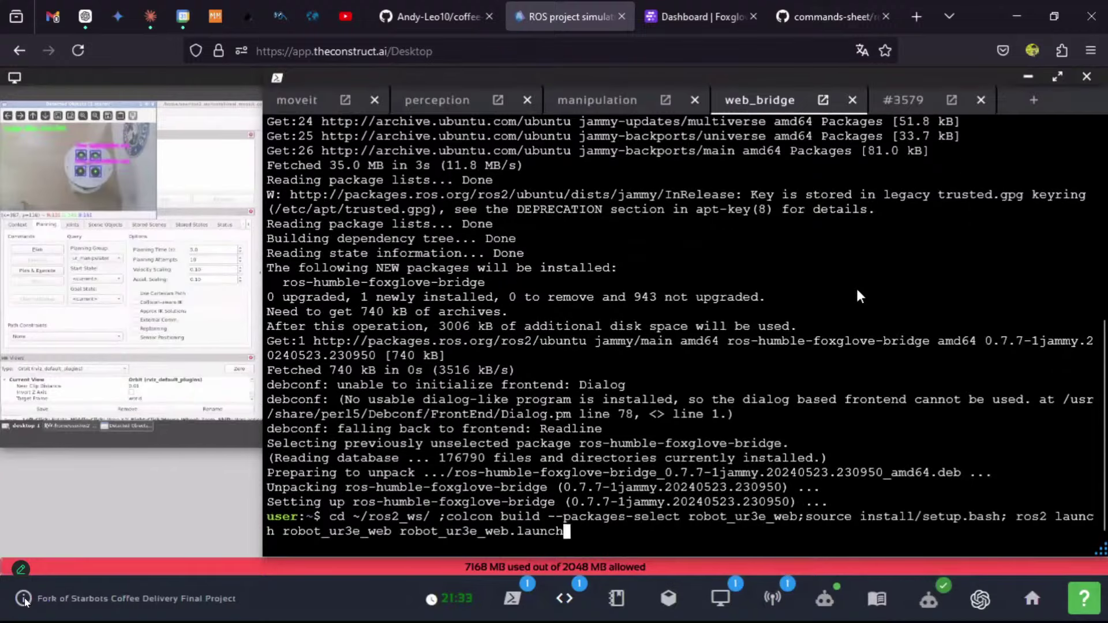
pyautogui.press('Return')
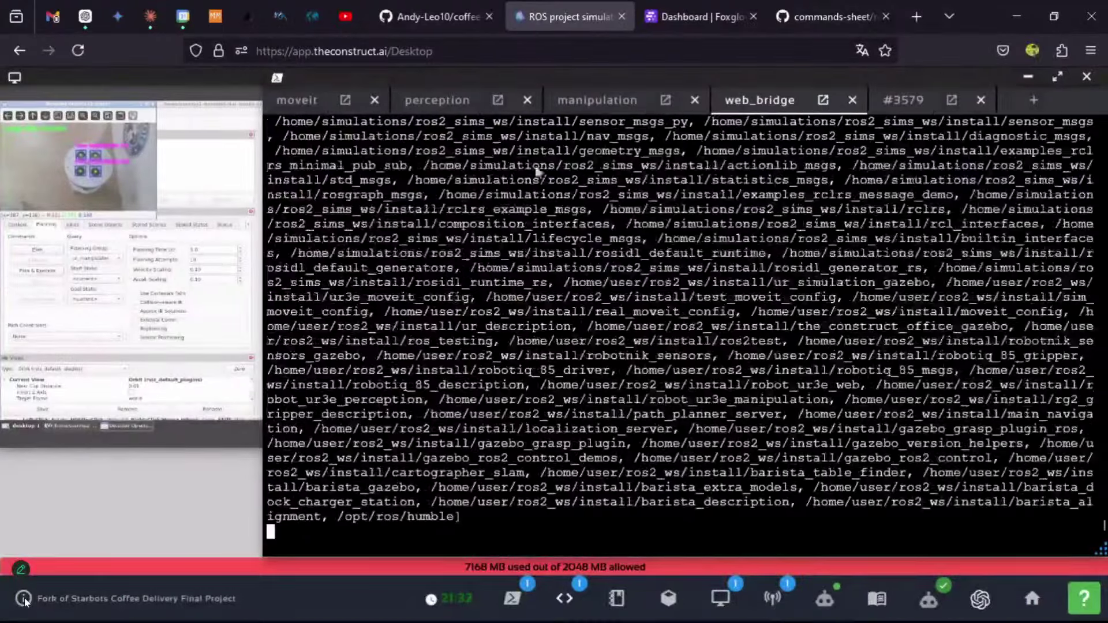
# Check the manipulation terminal and copy the rosbridge WebSocket address printed in the #3579 terminal
pyautogui.click(597, 101)
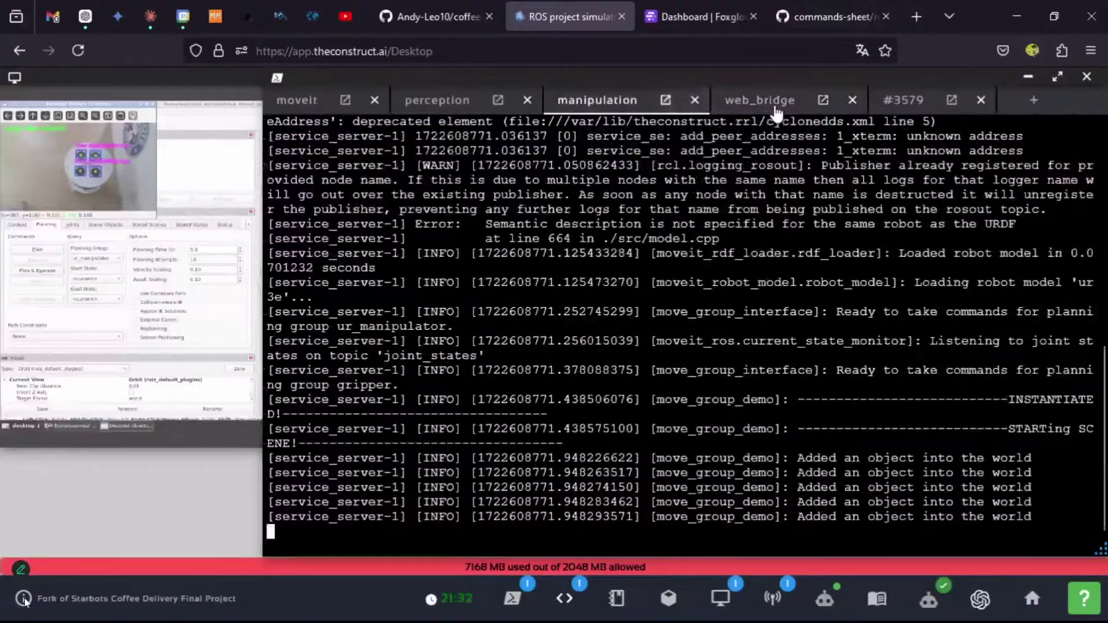
pyautogui.click(776, 107)
pyautogui.click(903, 100)
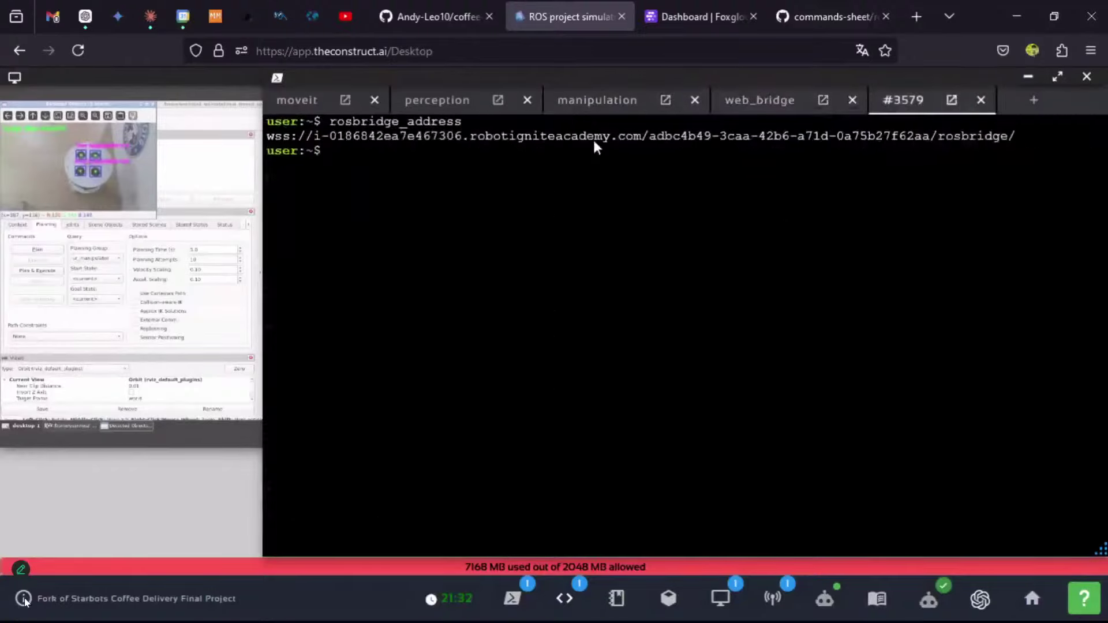
pyautogui.tripleClick(594, 141)
pyautogui.hotkey('ctrl', 'shift', 'c')
pyautogui.click(736, 107)
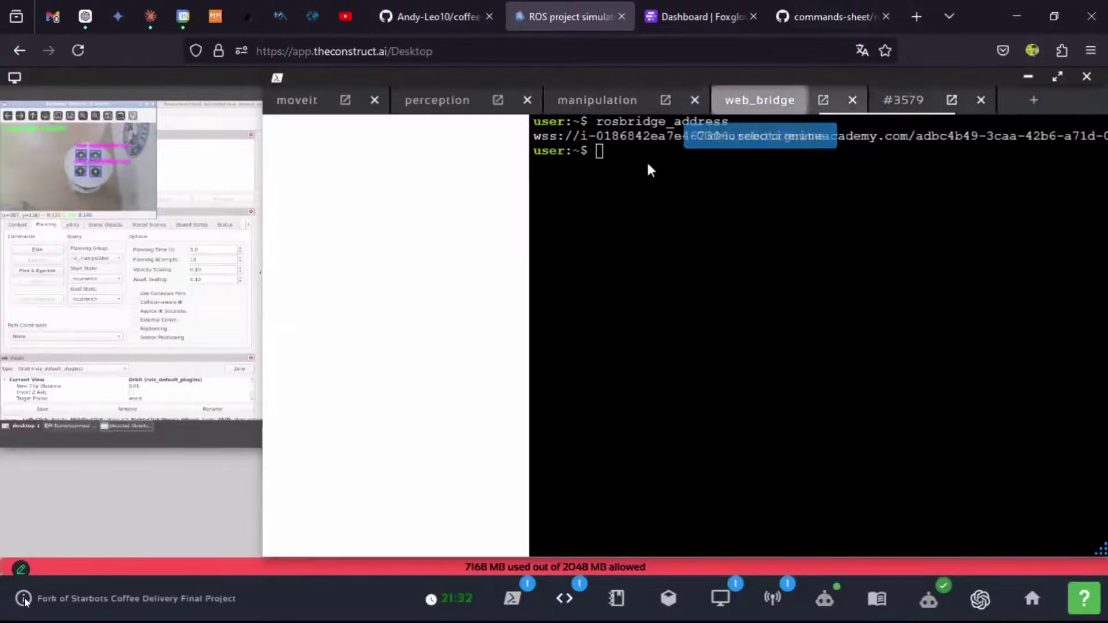
# Switch to Foxglove and open a new Foxglove WebSocket connection using the copied rosbridge address
pyautogui.click(695, 23)
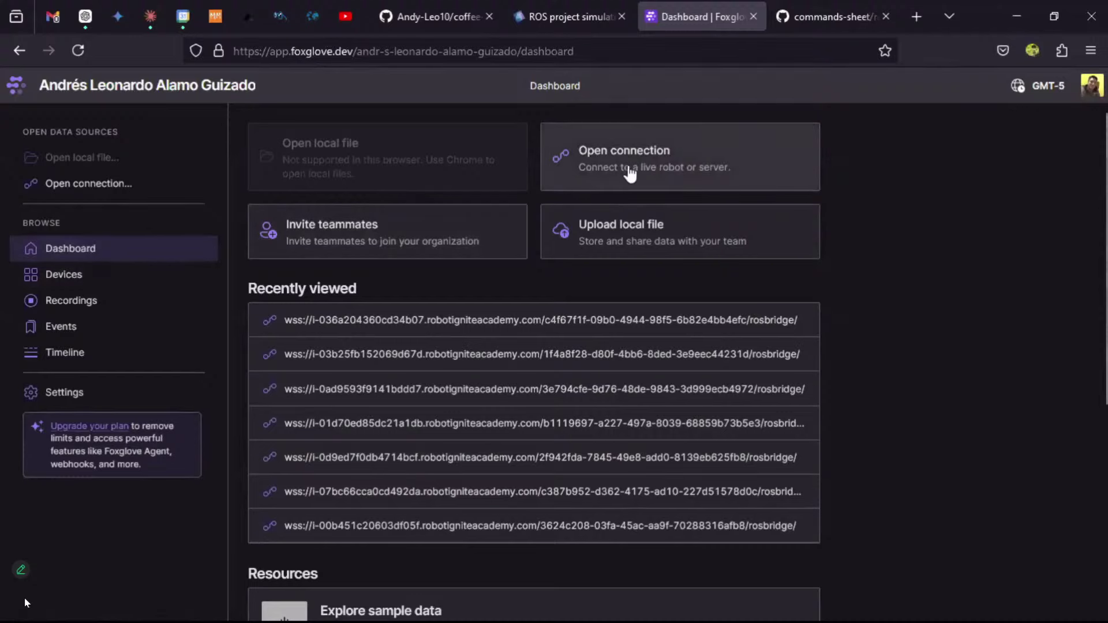
pyautogui.click(685, 164)
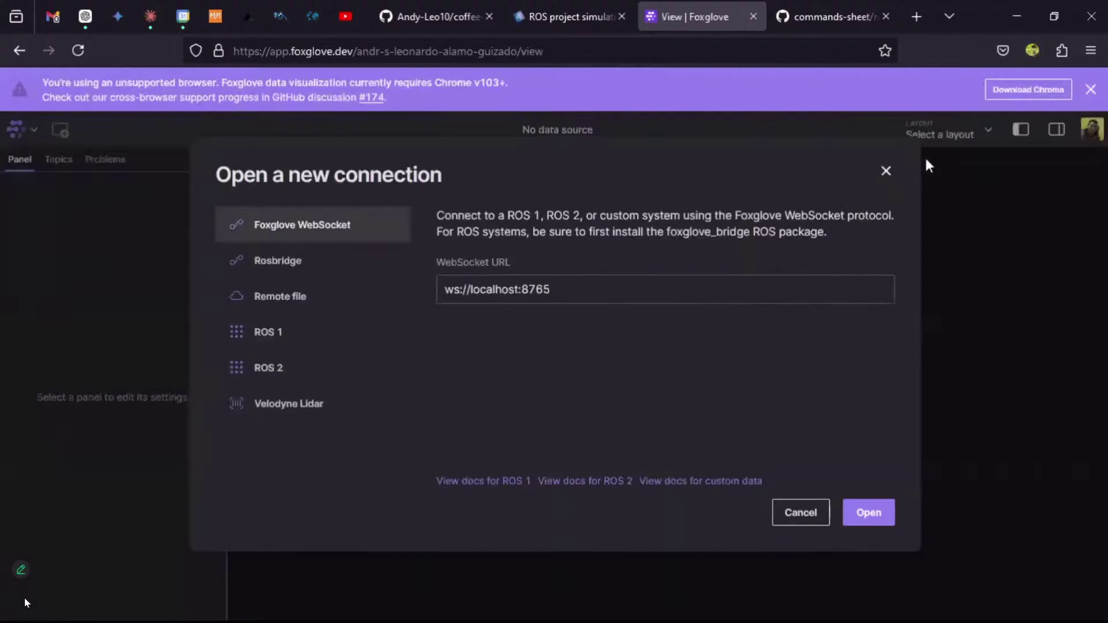
pyautogui.tripleClick(603, 287)
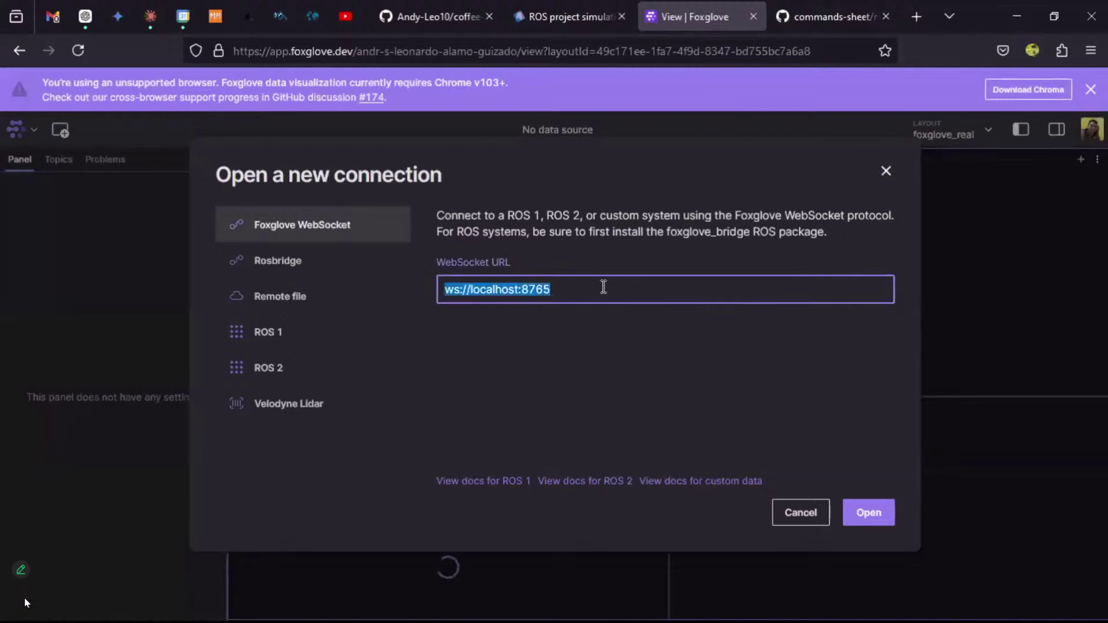
pyautogui.hotkey('ctrl', 'v')
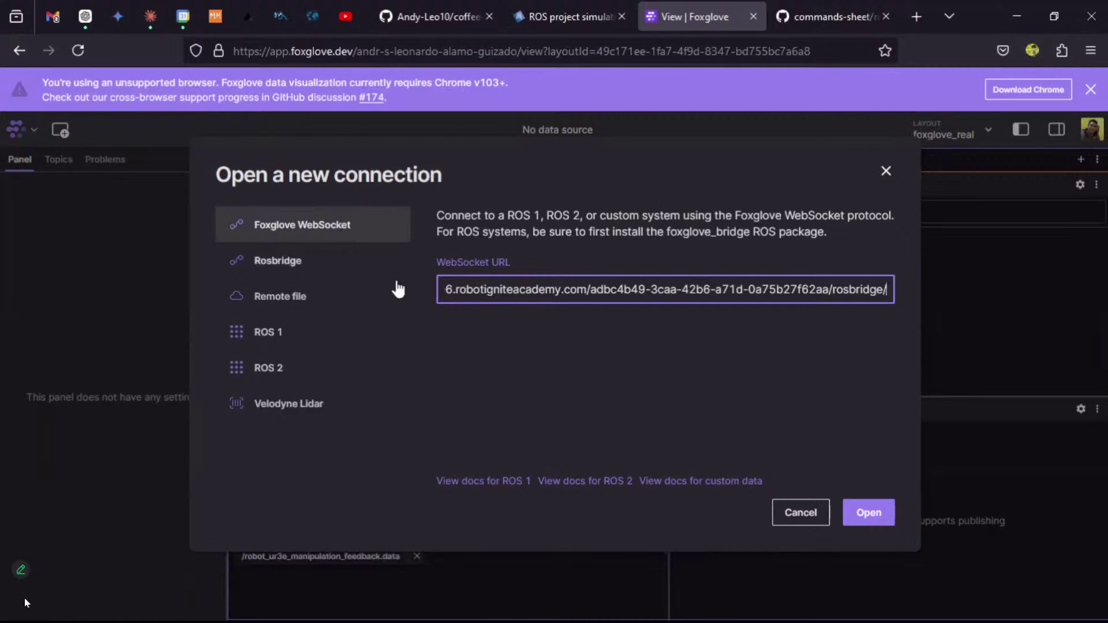
pyautogui.click(870, 516)
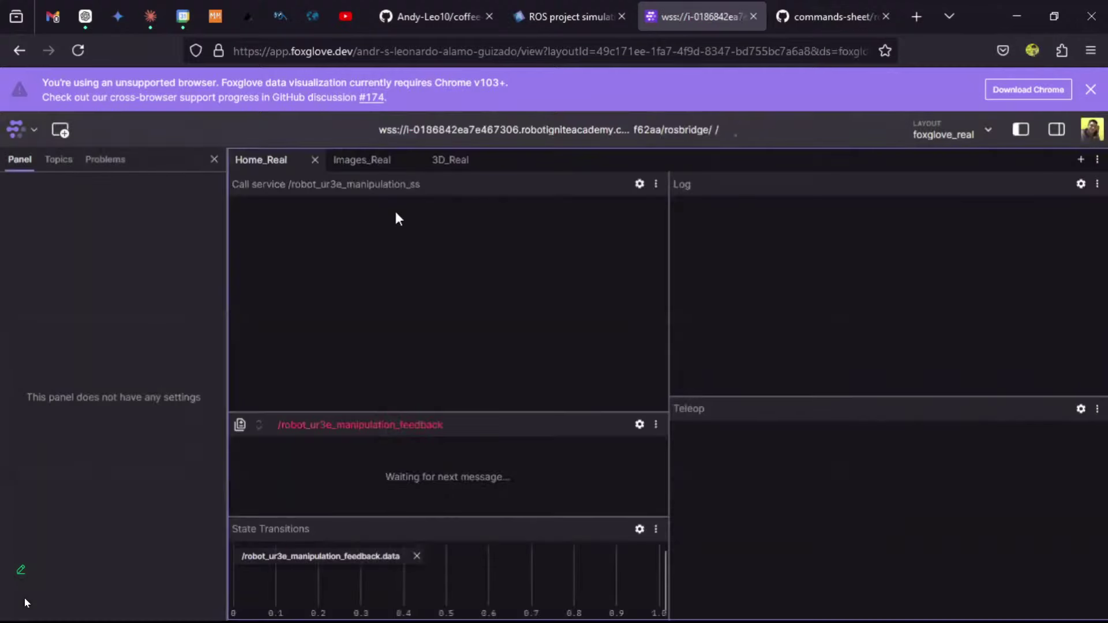
# Check the camera feeds in the Images_Real view, dismiss the unsupported-browser banner and return to Home_Real
pyautogui.click(365, 164)
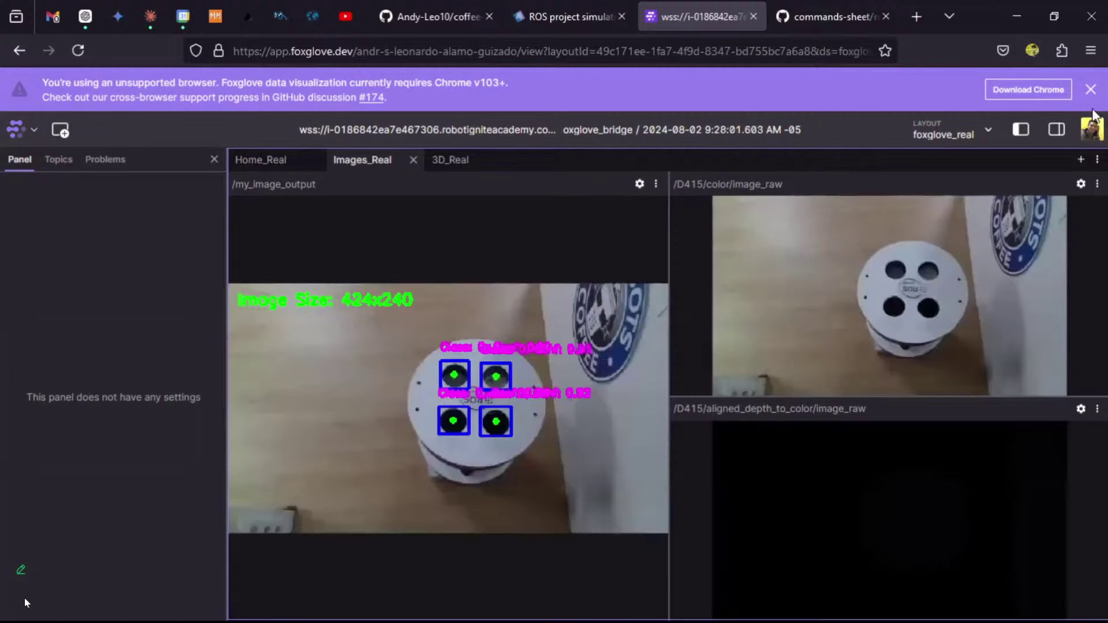
pyautogui.click(1091, 89)
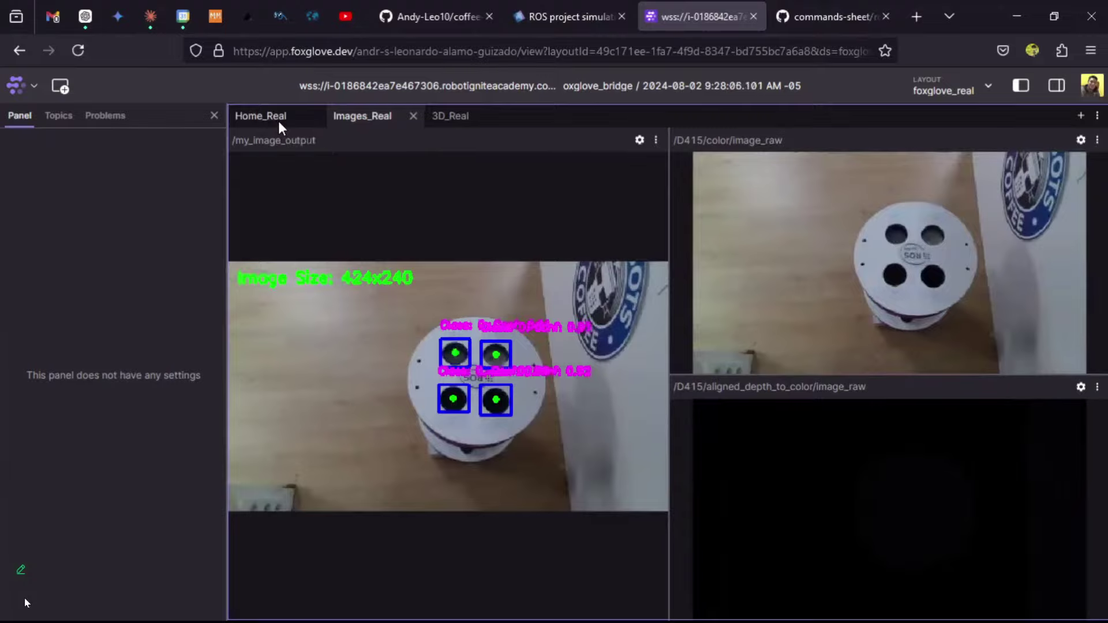
pyautogui.click(280, 123)
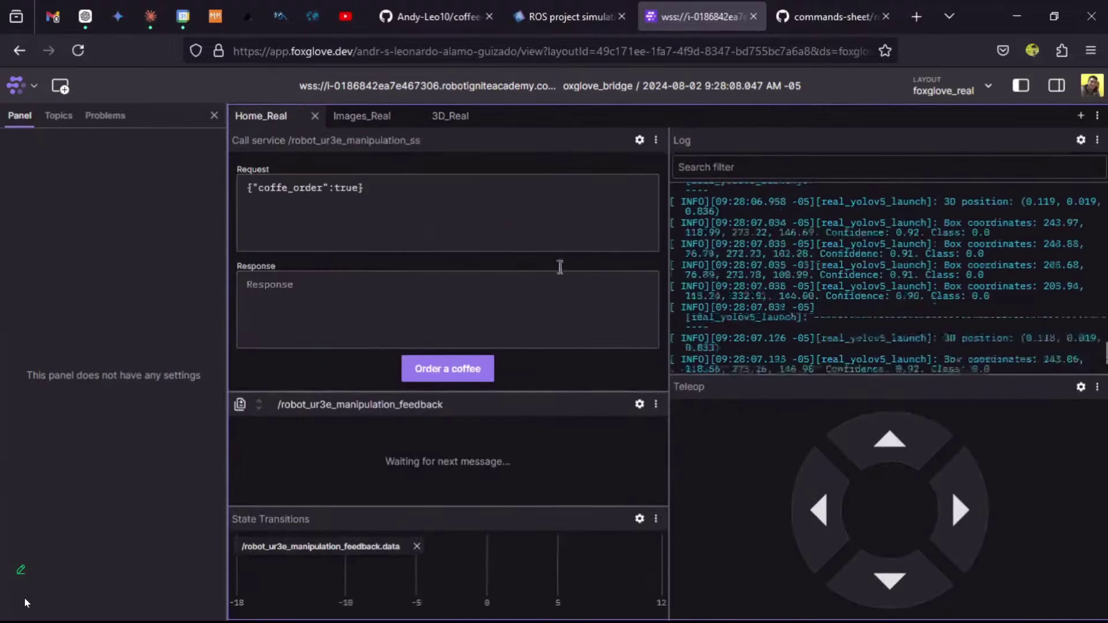
# Switch to The Construct, open the Real Robot Lab stream and pop out both camera videos as picture-in-picture windows
pyautogui.click(569, 17)
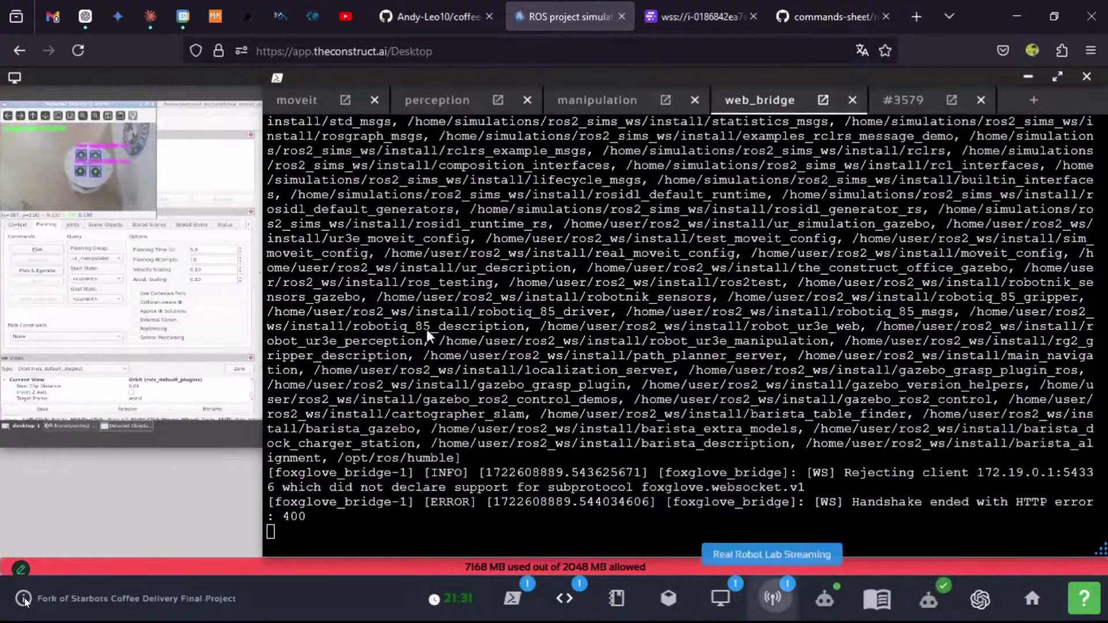
pyautogui.click(772, 599)
pyautogui.click(235, 231)
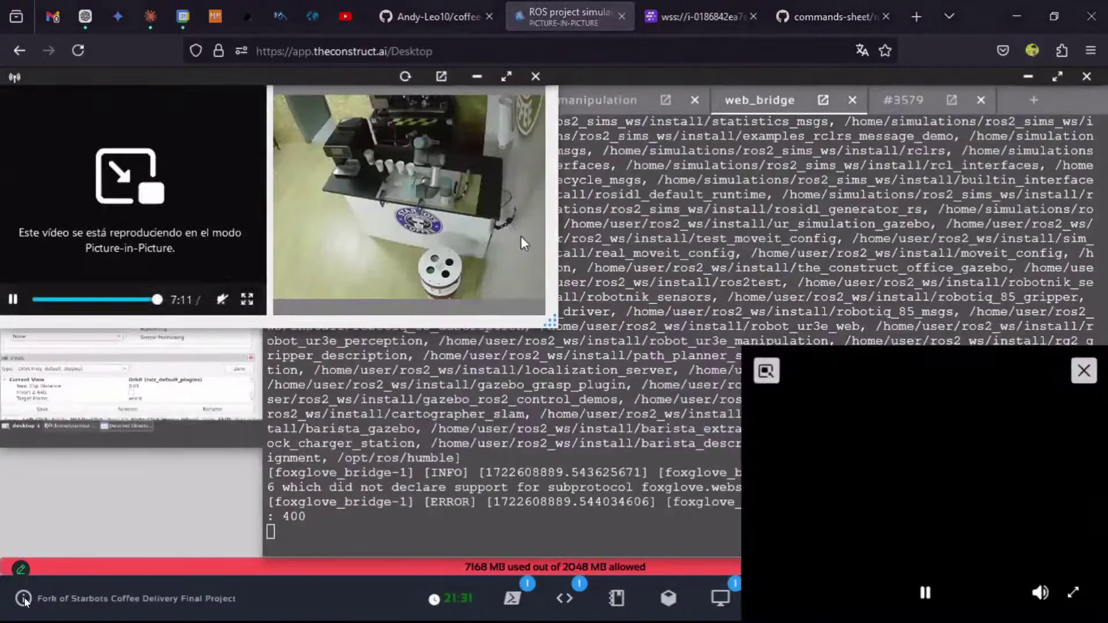
pyautogui.click(516, 231)
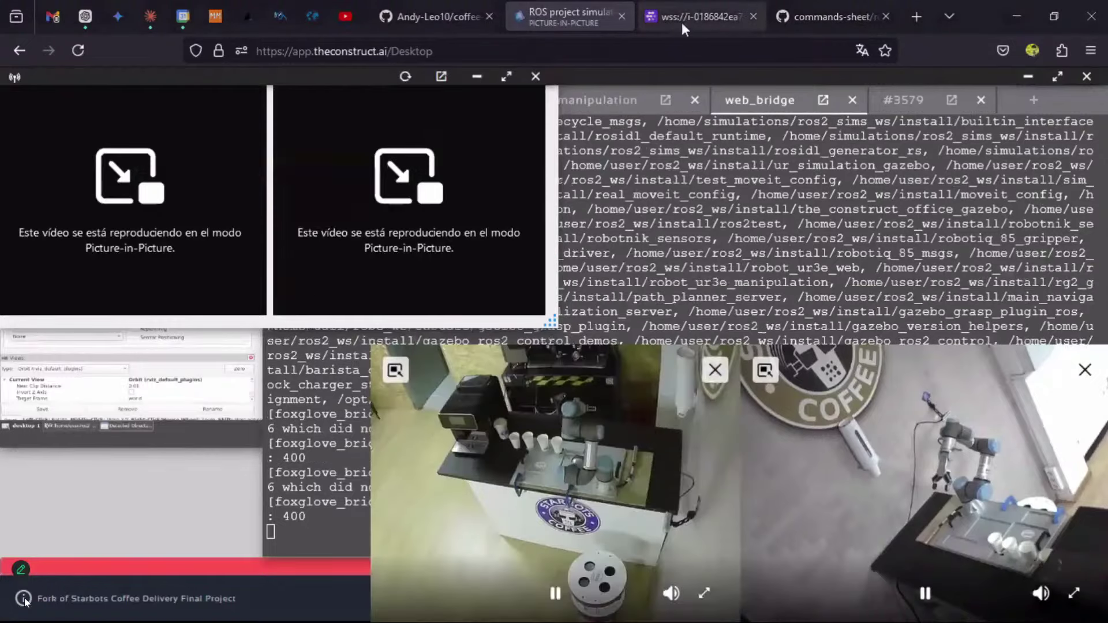
# Return to Foxglove and move both picture-in-picture robot videos clear of the service call panel
pyautogui.click(681, 22)
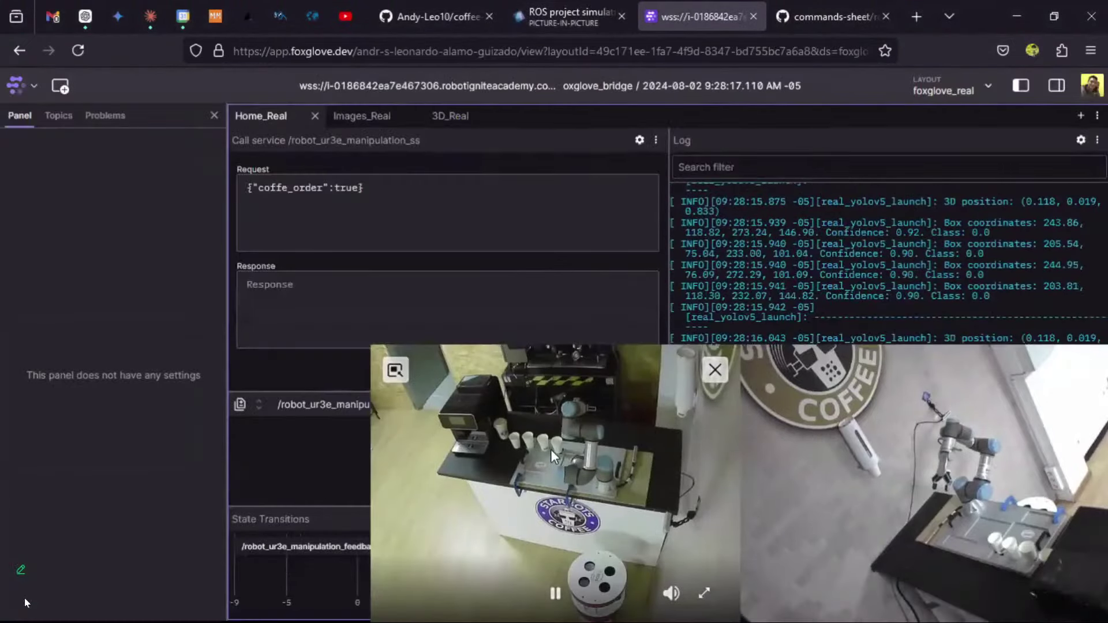
pyautogui.moveTo(551, 456); pyautogui.dragTo(187, 124)
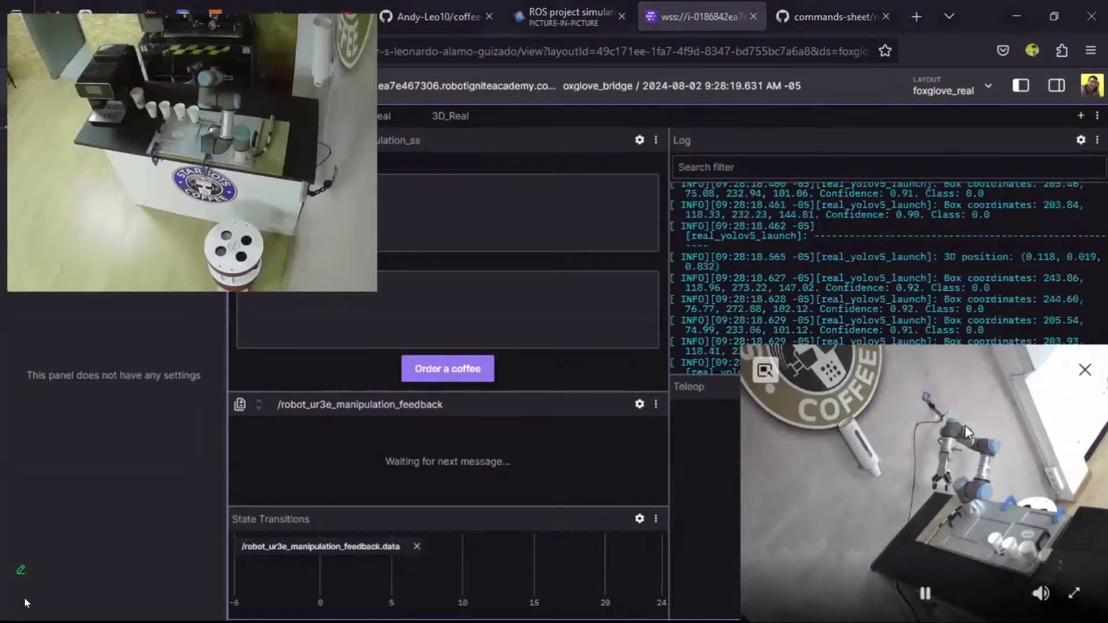
pyautogui.moveTo(964, 431); pyautogui.dragTo(945, 162)
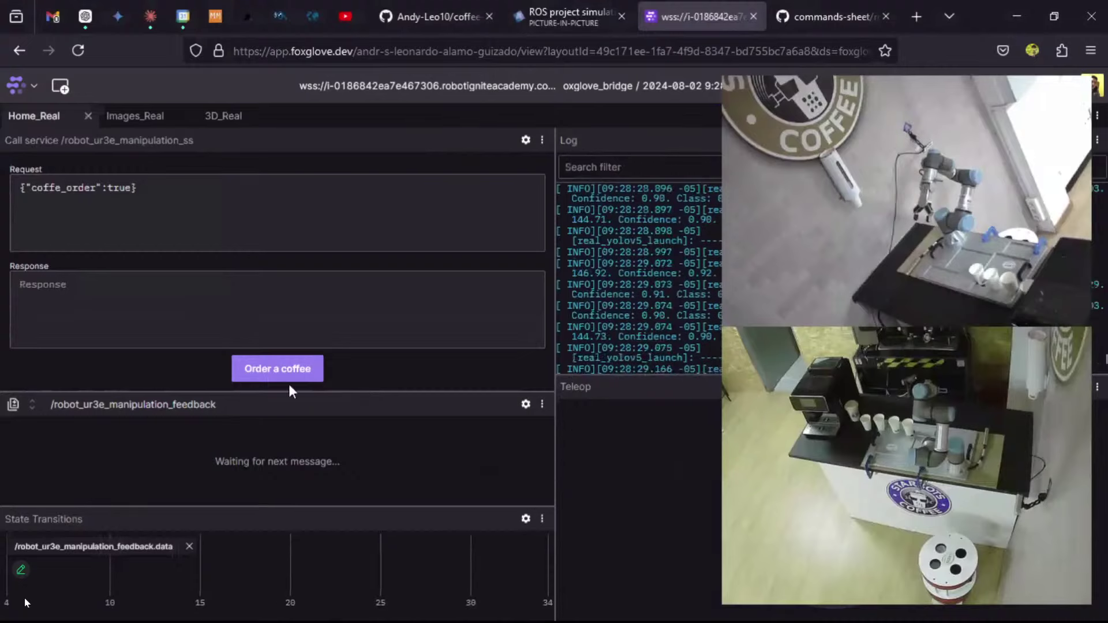
# Reposition both picture-in-picture robot videos beside the service call panel and order a coffee with the coffe_order true request
pyautogui.moveTo(869, 211)
pyautogui.moveTo(868, 210); pyautogui.dragTo(789, 160)
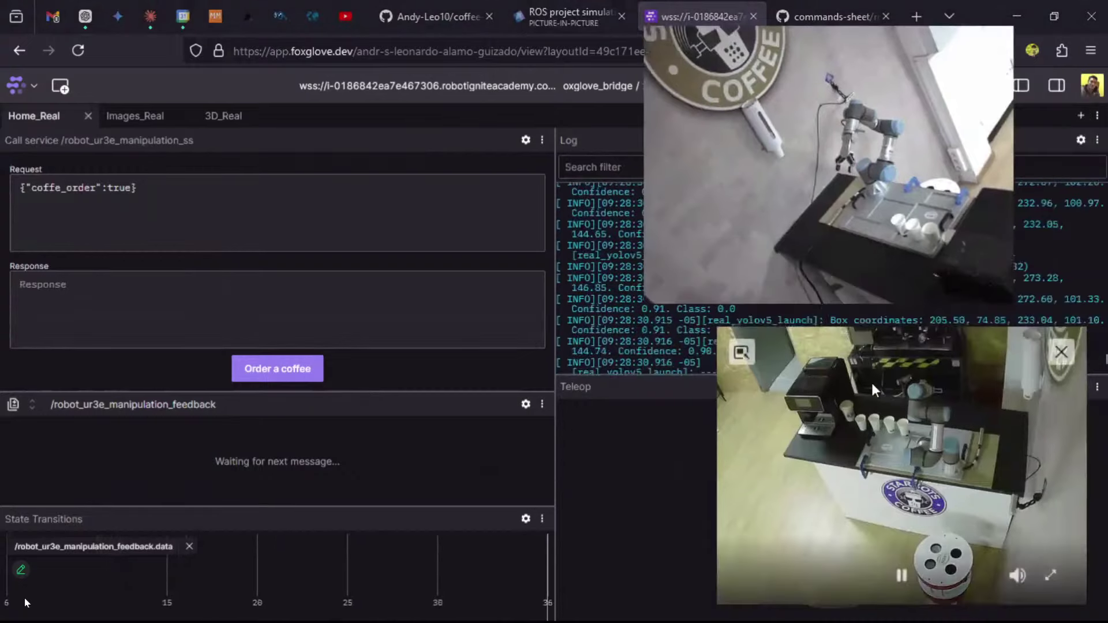
pyautogui.moveTo(822, 379); pyautogui.dragTo(764, 380)
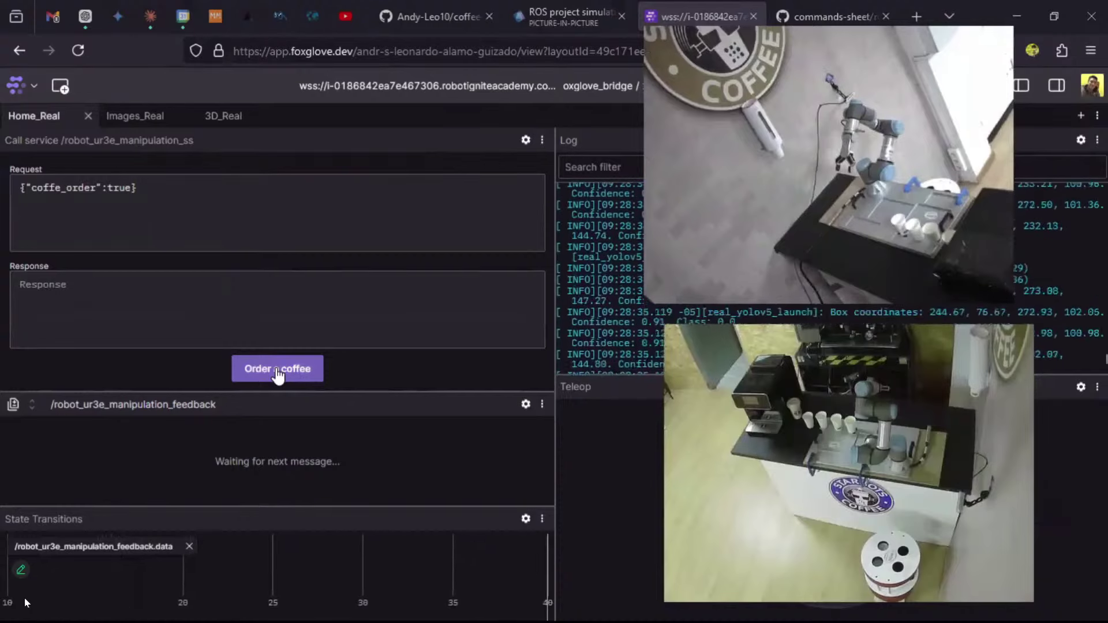
pyautogui.moveTo(26, 603)
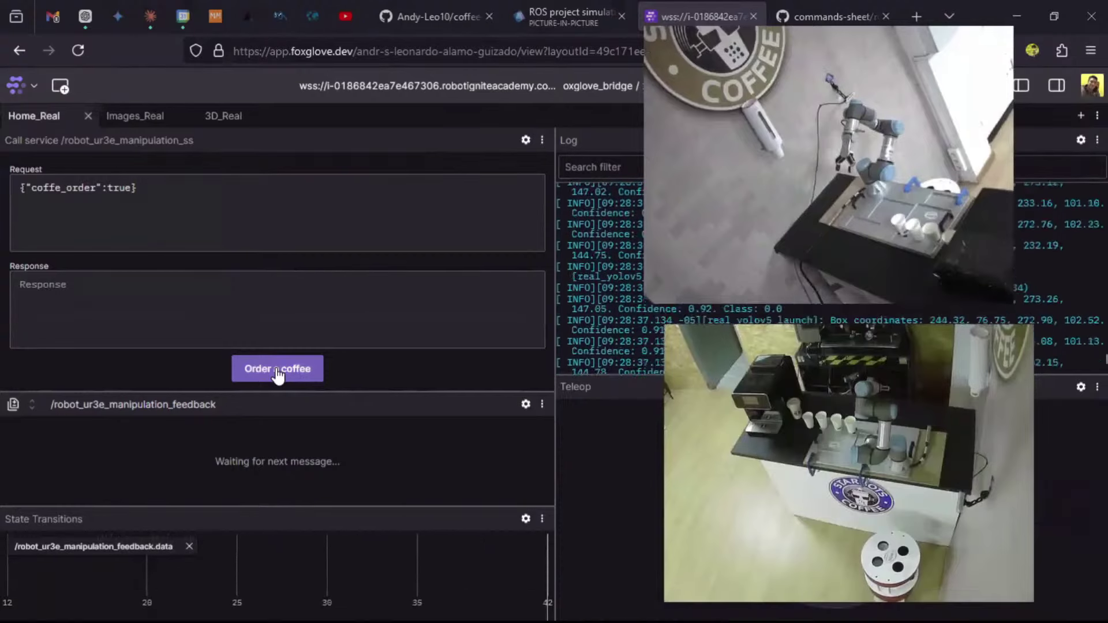
pyautogui.click(277, 372)
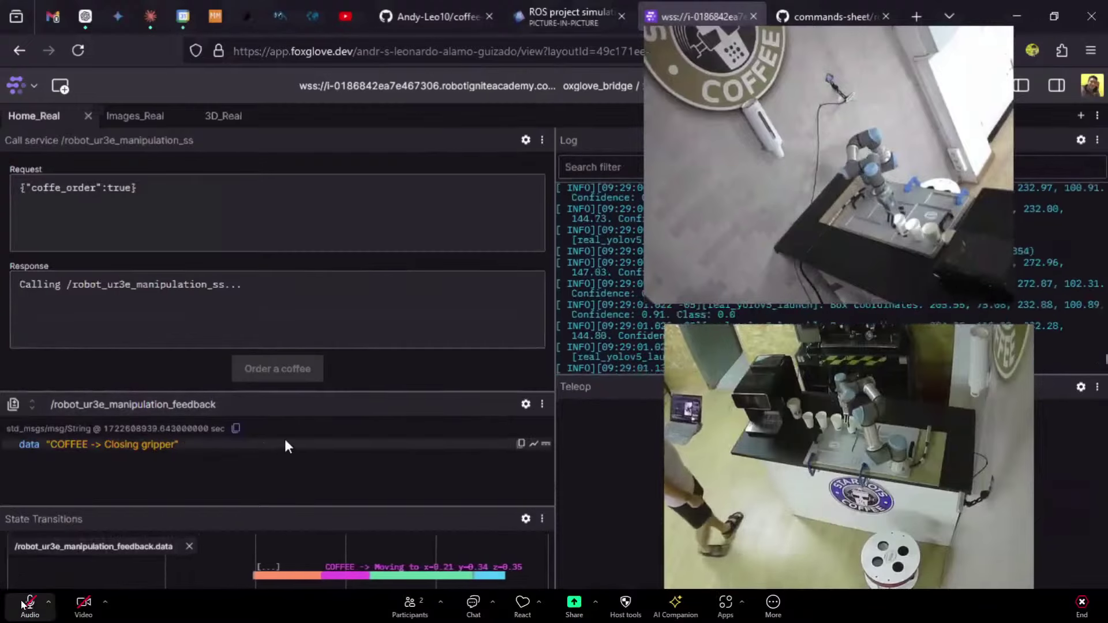
# Open the Images_Real view and compare the cup-holder detections with the live robot videos while the arm delivers the cup
pyautogui.click(150, 117)
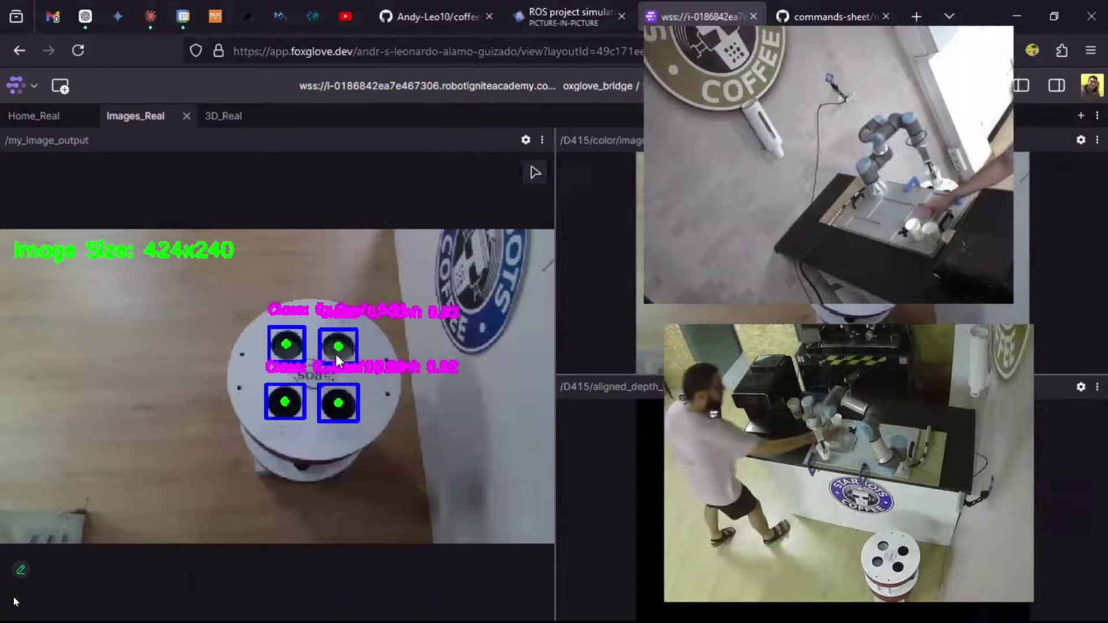
pyautogui.moveTo(908, 164)
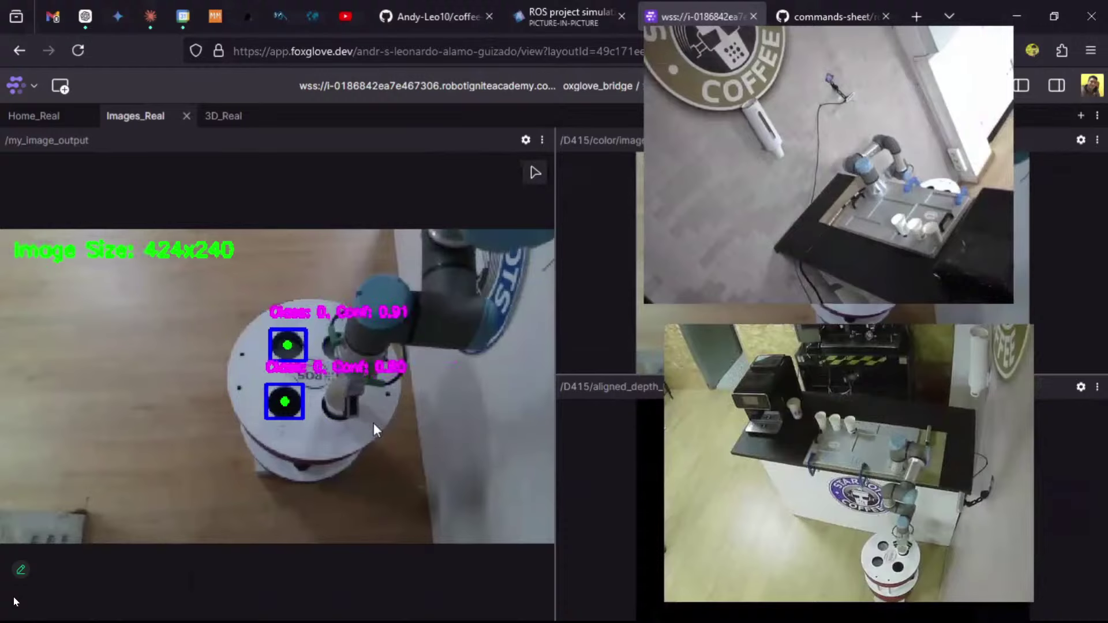
pyautogui.moveTo(919, 558)
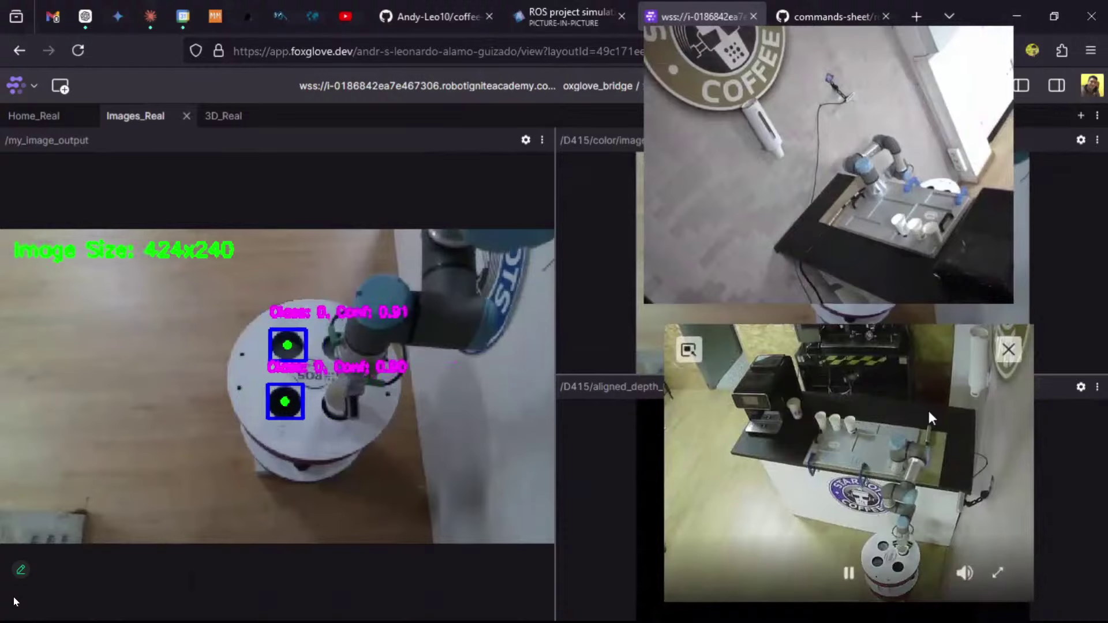
# Slightly enlarge the counter camera's picture-in-picture video and place it directly below the other robot video
pyautogui.moveTo(926, 408); pyautogui.dragTo(898, 251)
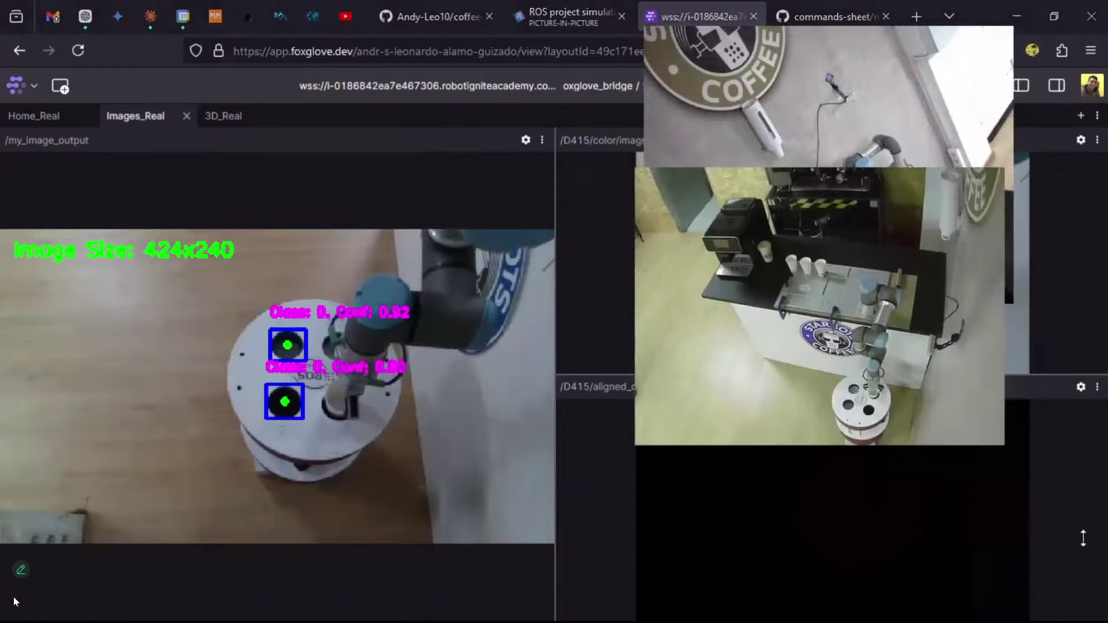
pyautogui.moveTo(1083, 537); pyautogui.dragTo(1083, 553)
pyautogui.moveTo(1013, 406); pyautogui.dragTo(941, 434)
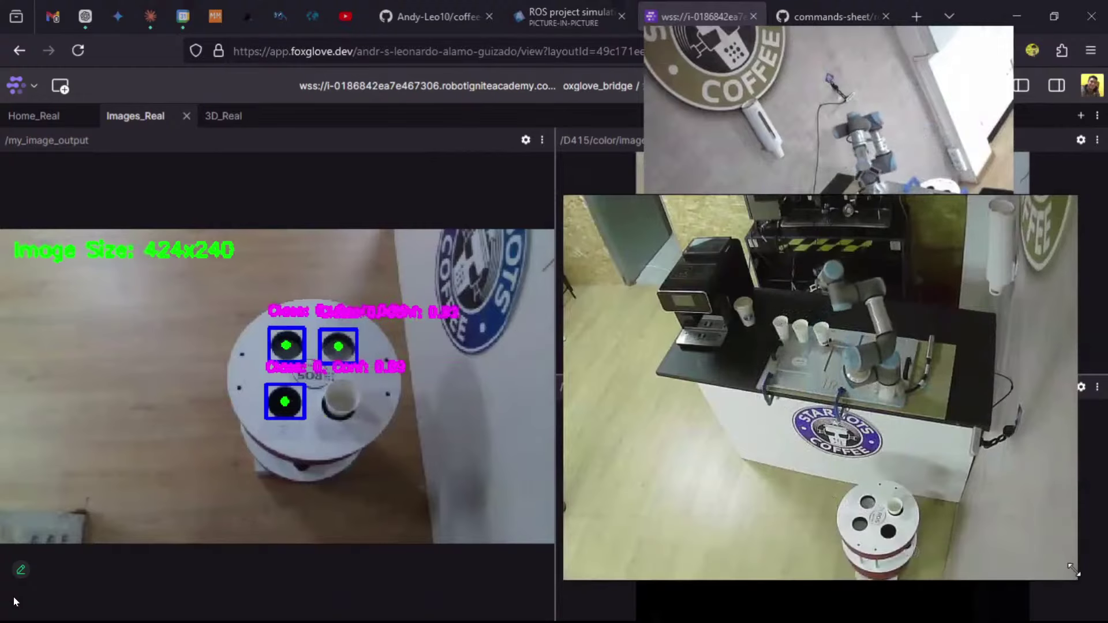
pyautogui.moveTo(1073, 570); pyautogui.dragTo(970, 499)
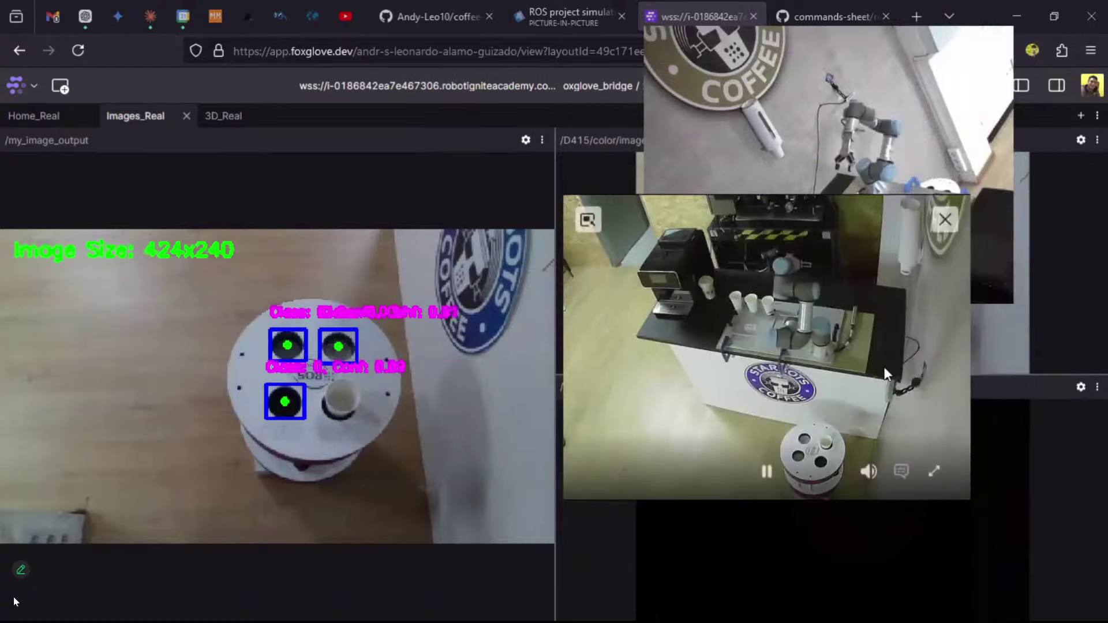
pyautogui.moveTo(884, 374); pyautogui.dragTo(970, 481)
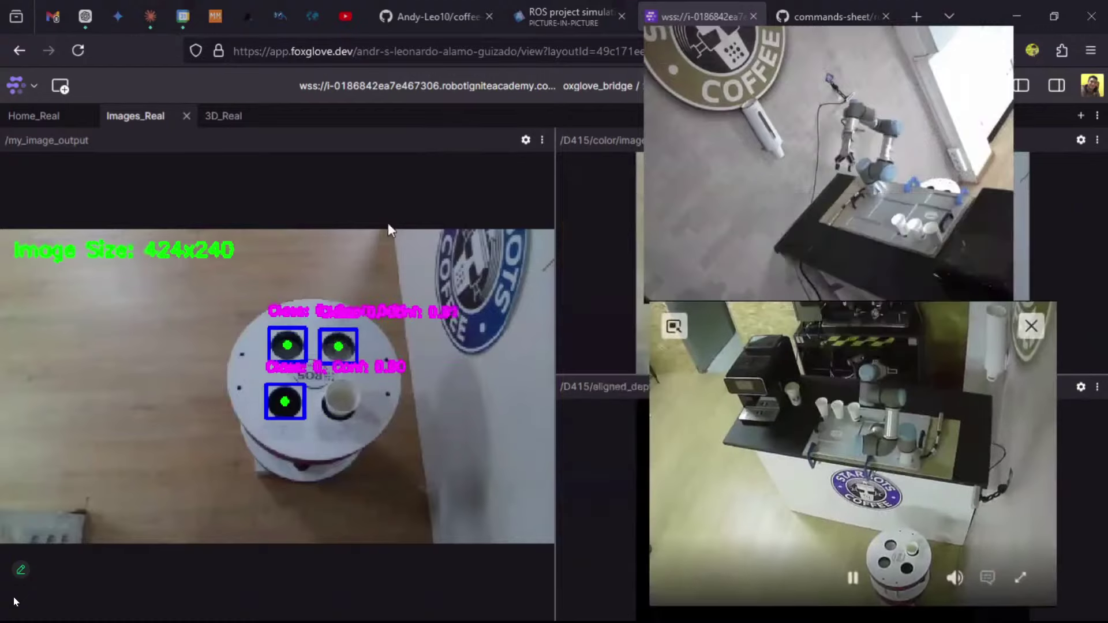
# Return to Home_Real, order a second coffee and adjust the counter video's position while watching the arm
pyautogui.click(67, 119)
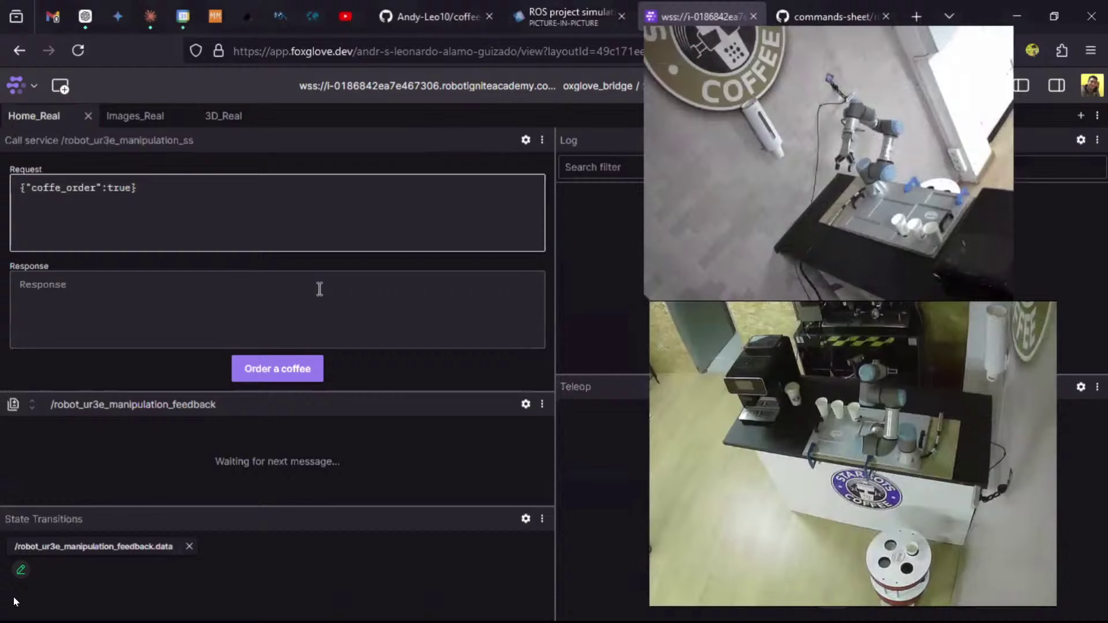
pyautogui.click(296, 371)
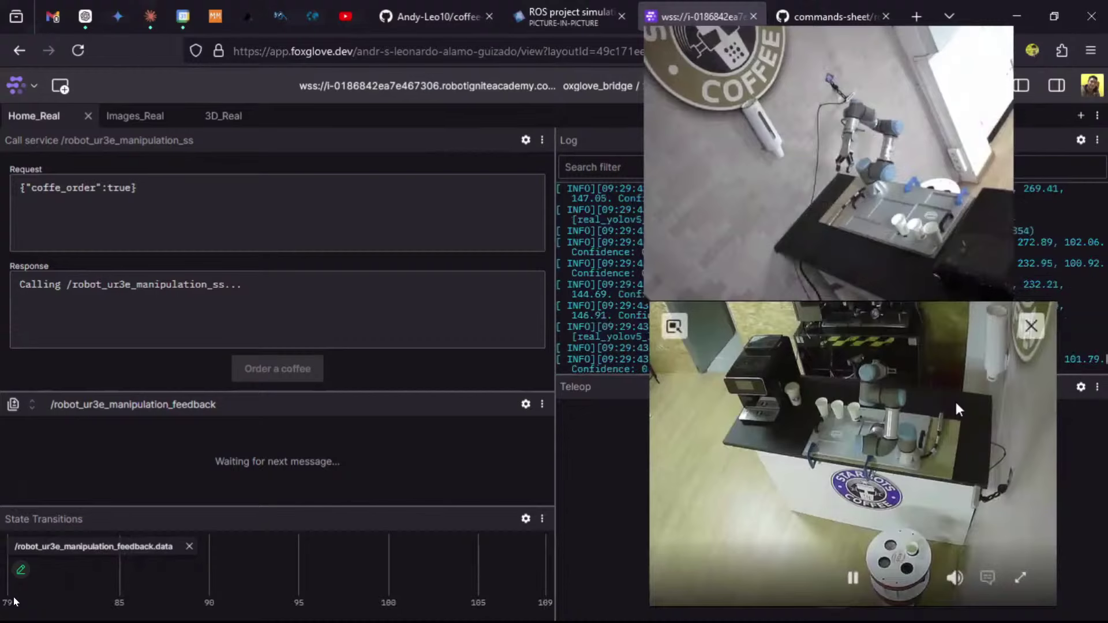
pyautogui.moveTo(965, 407); pyautogui.dragTo(967, 410)
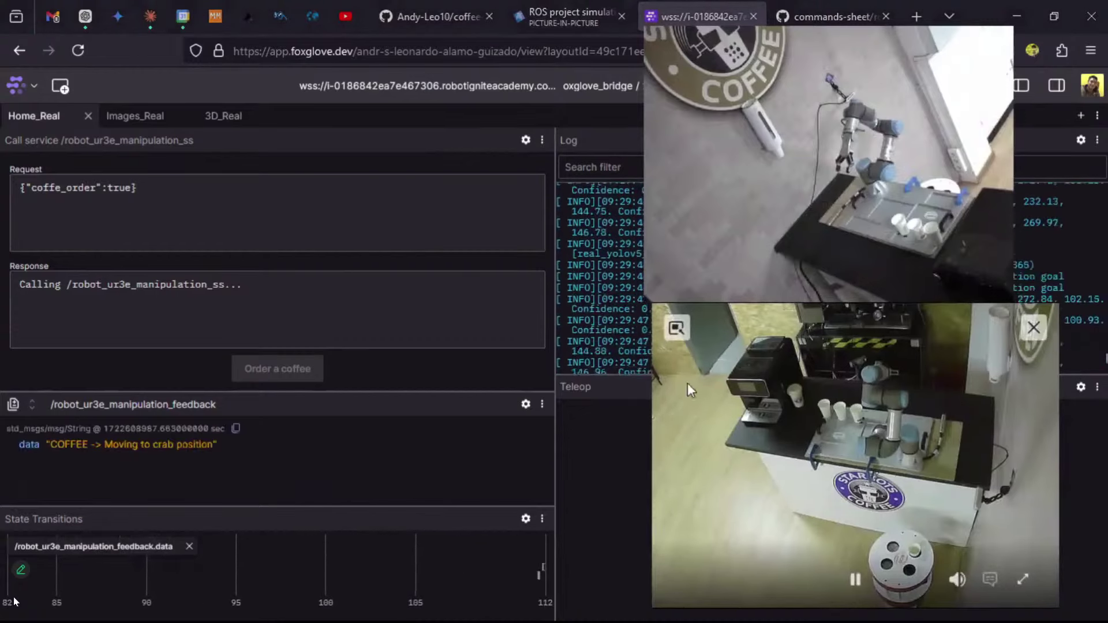
pyautogui.moveTo(910, 198)
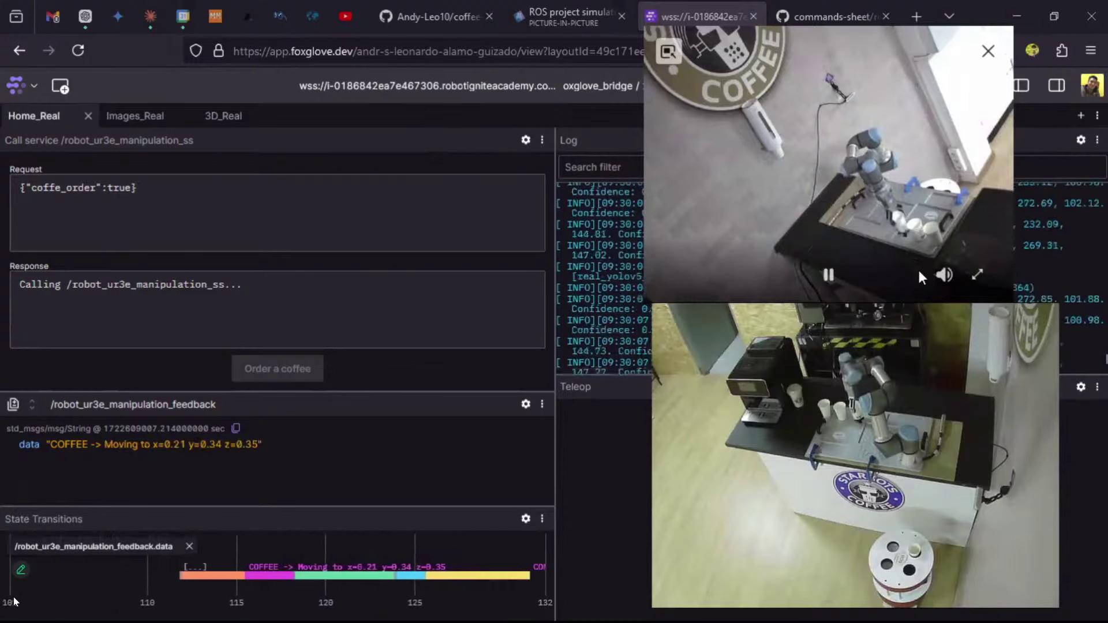
pyautogui.moveTo(904, 346); pyautogui.dragTo(884, 338)
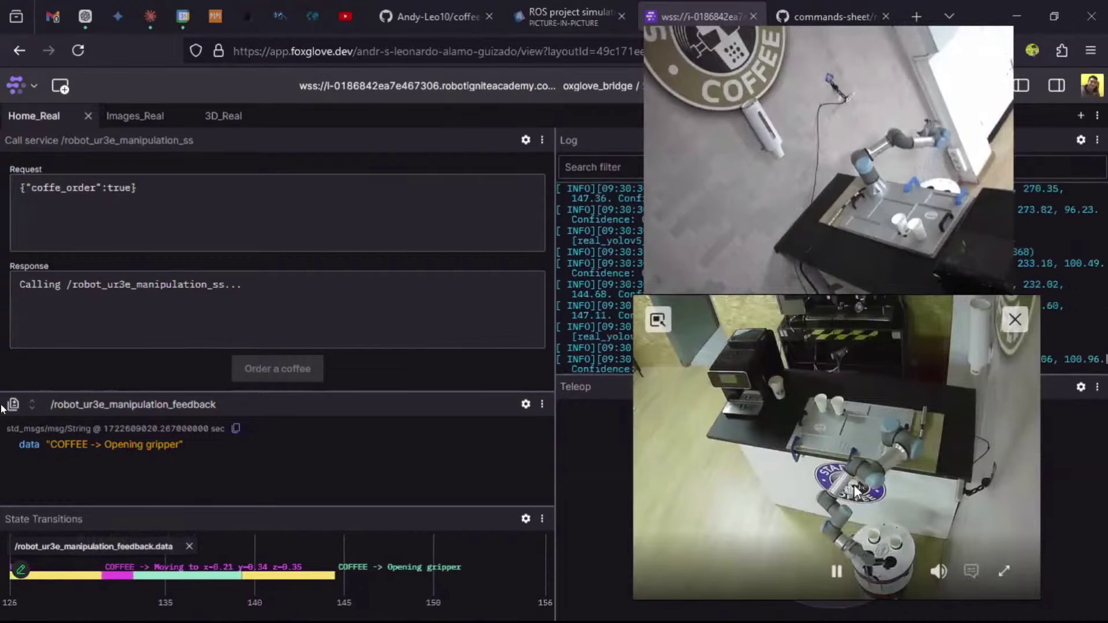
# Switch to The Construct, minimize the camera stream window and examine the arm and planning scene in RViz
pyautogui.click(576, 25)
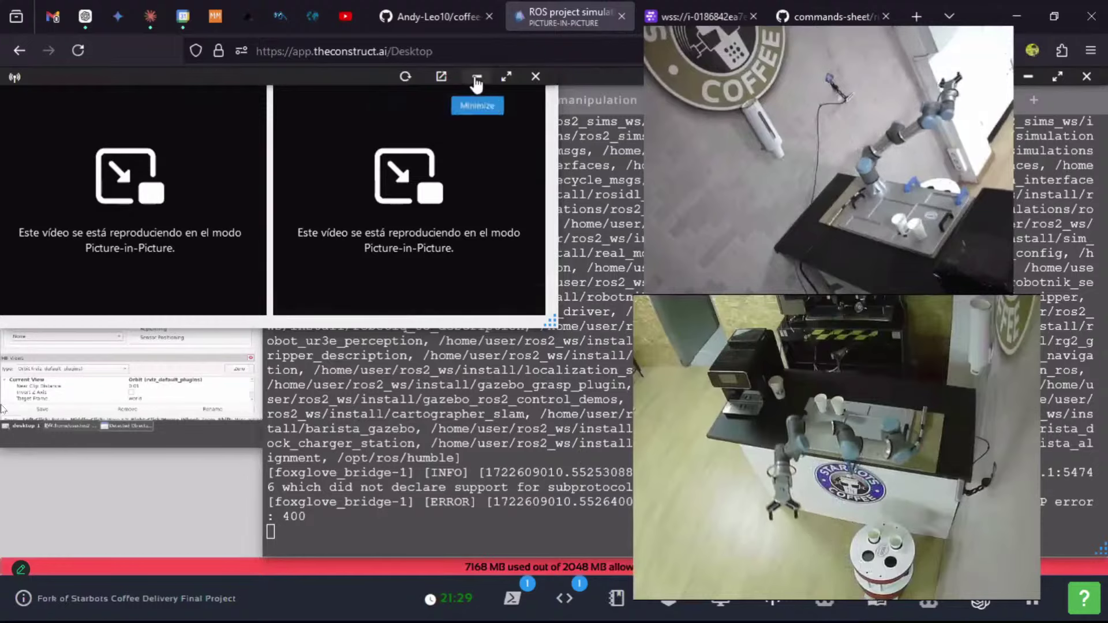
pyautogui.click(430, 68)
pyautogui.moveTo(822, 413)
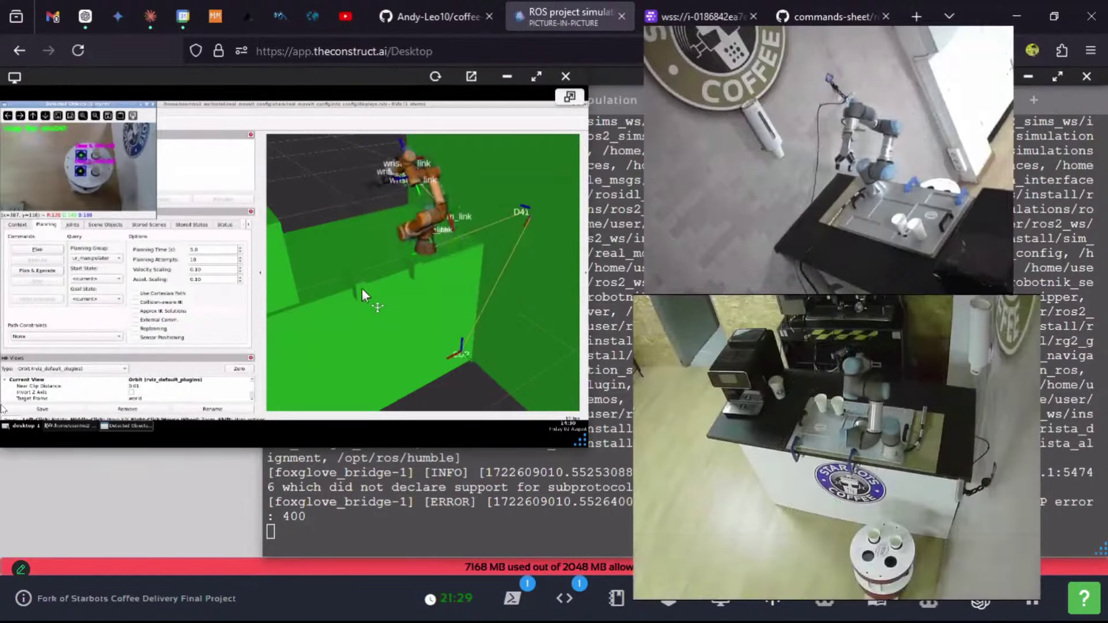
pyautogui.moveTo(913, 472)
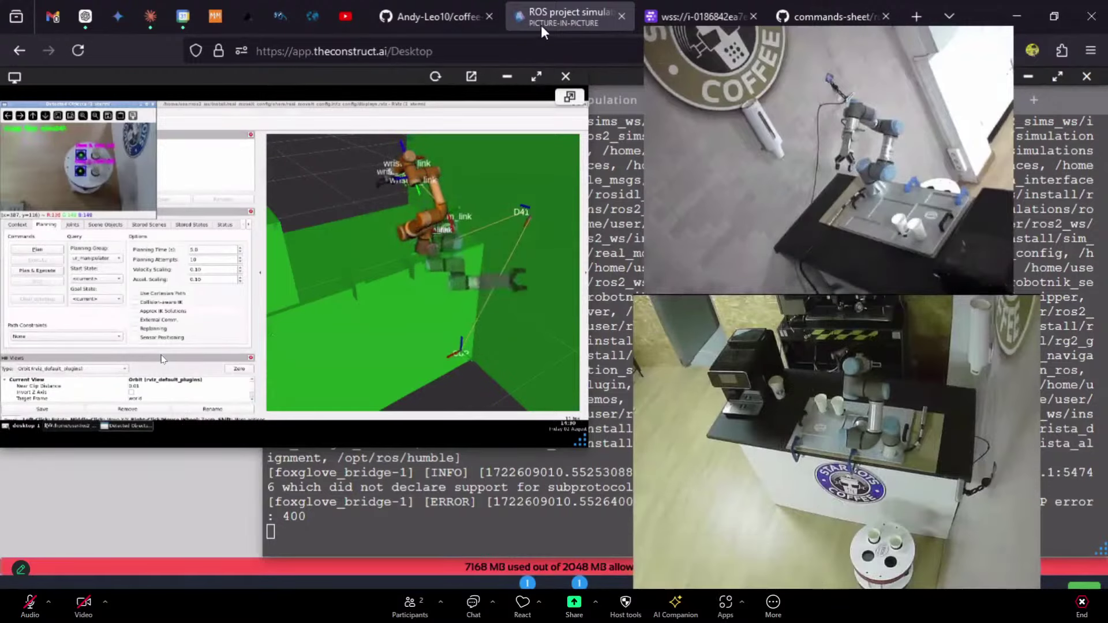
# Switch back to Foxglove and order a third coffee, briefly unmuting the meeting microphone while the arm works
pyautogui.hotkey('ctrl', 'Tab')
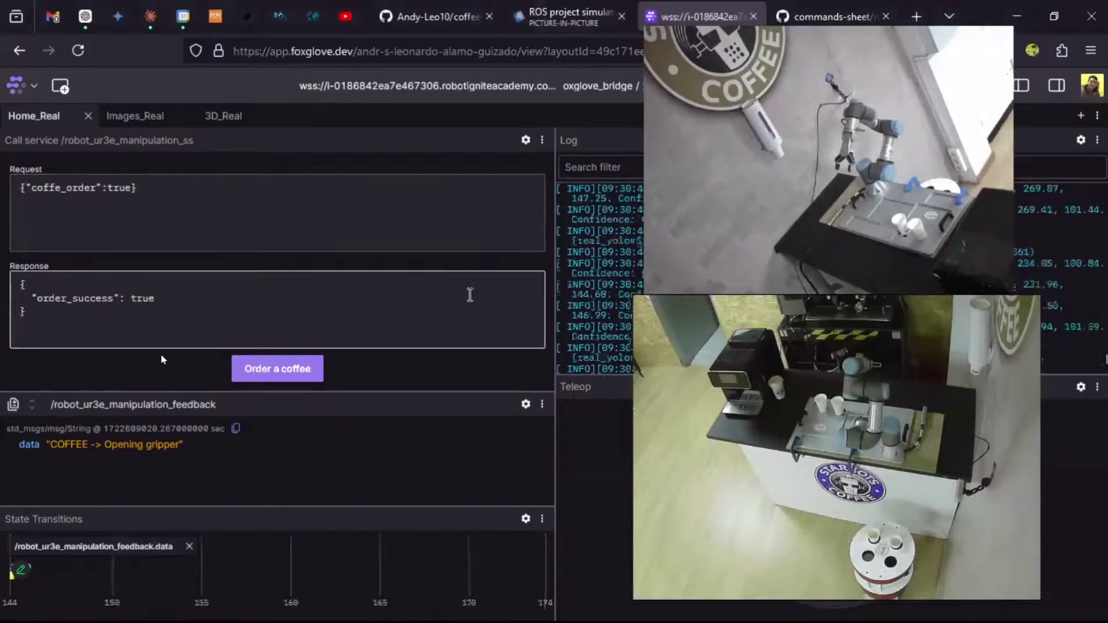
pyautogui.click(301, 370)
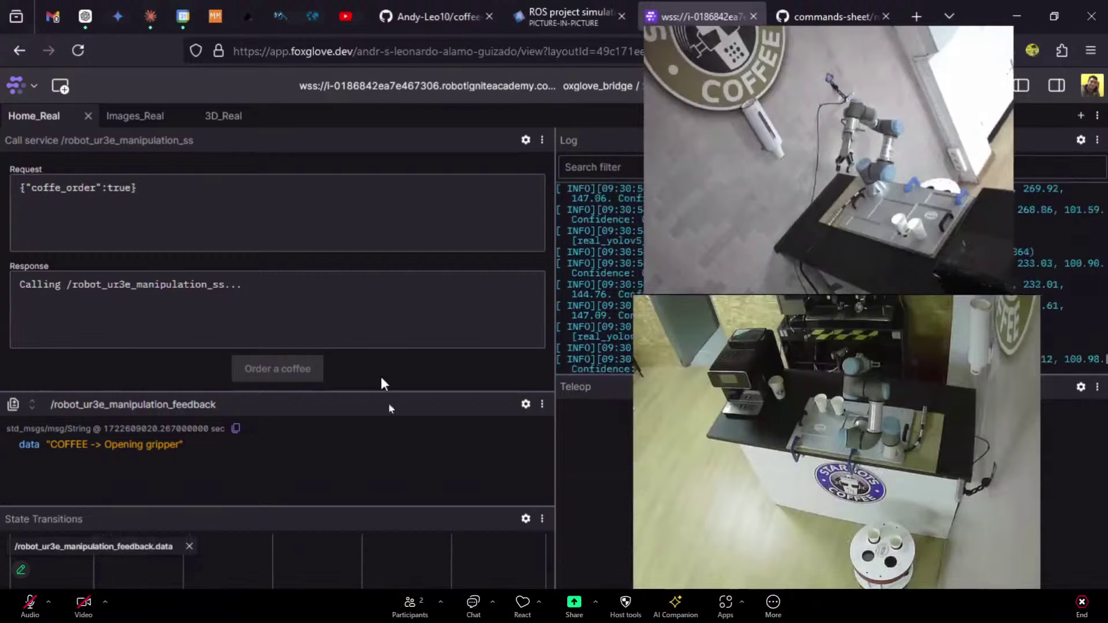
pyautogui.click(19, 612)
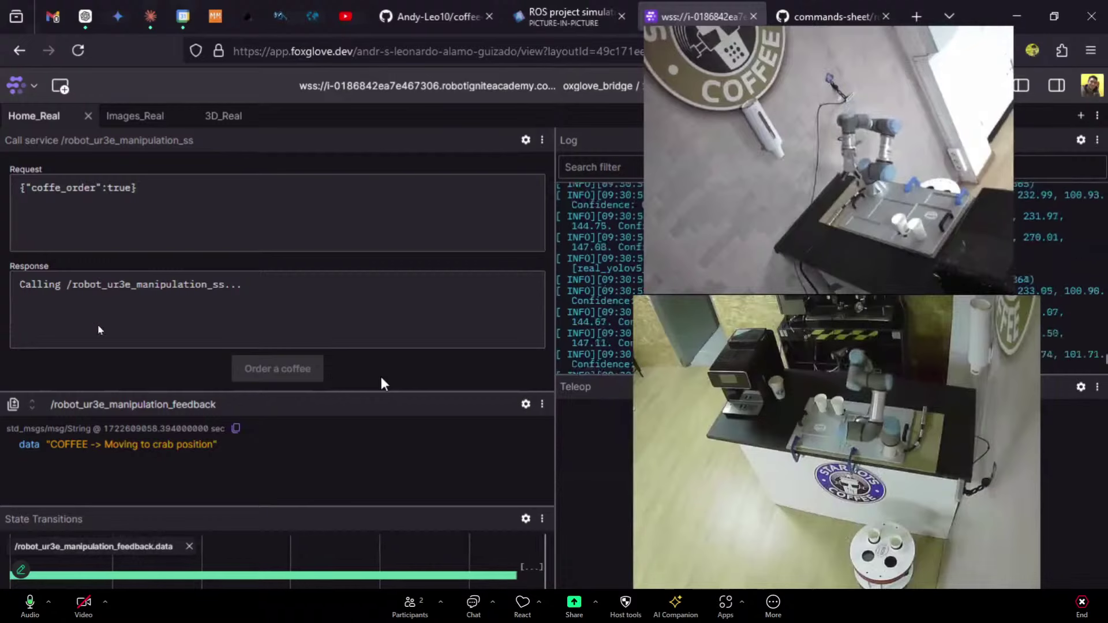
pyautogui.click(30, 605)
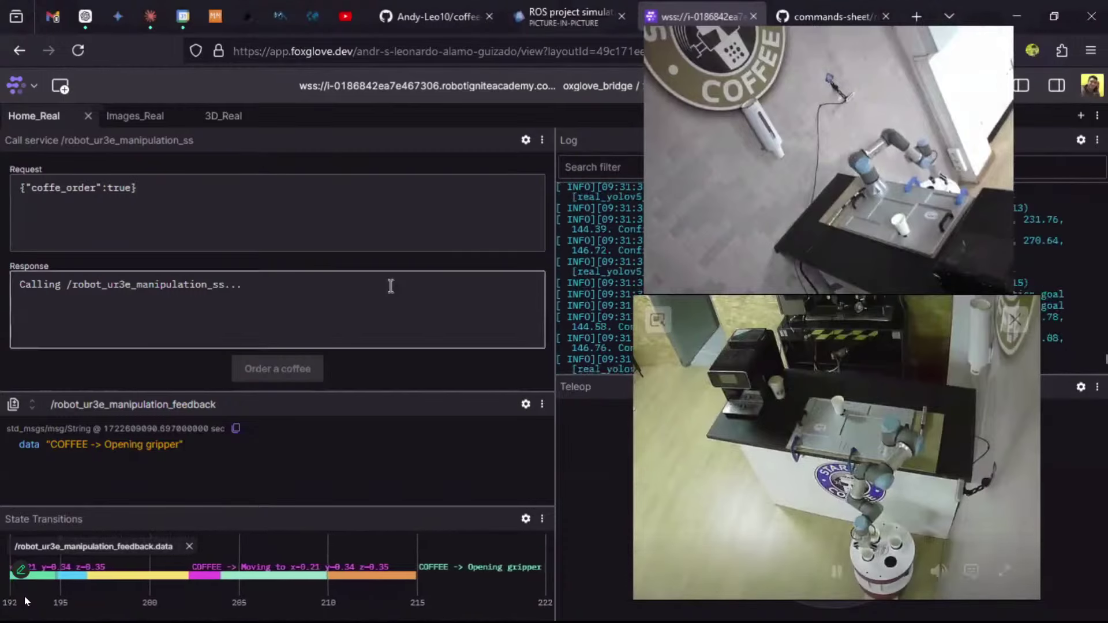
# Check the cup-holder detections in Images_Real twice, unmuting the meeting microphone in between, and return to Home_Real
pyautogui.click(130, 118)
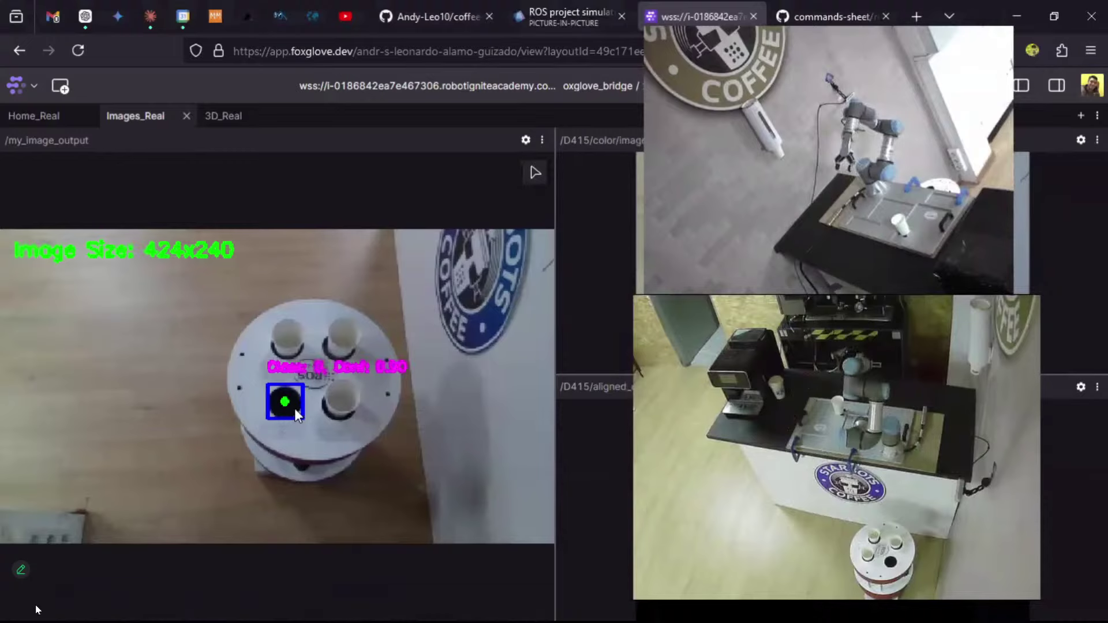
pyautogui.click(57, 114)
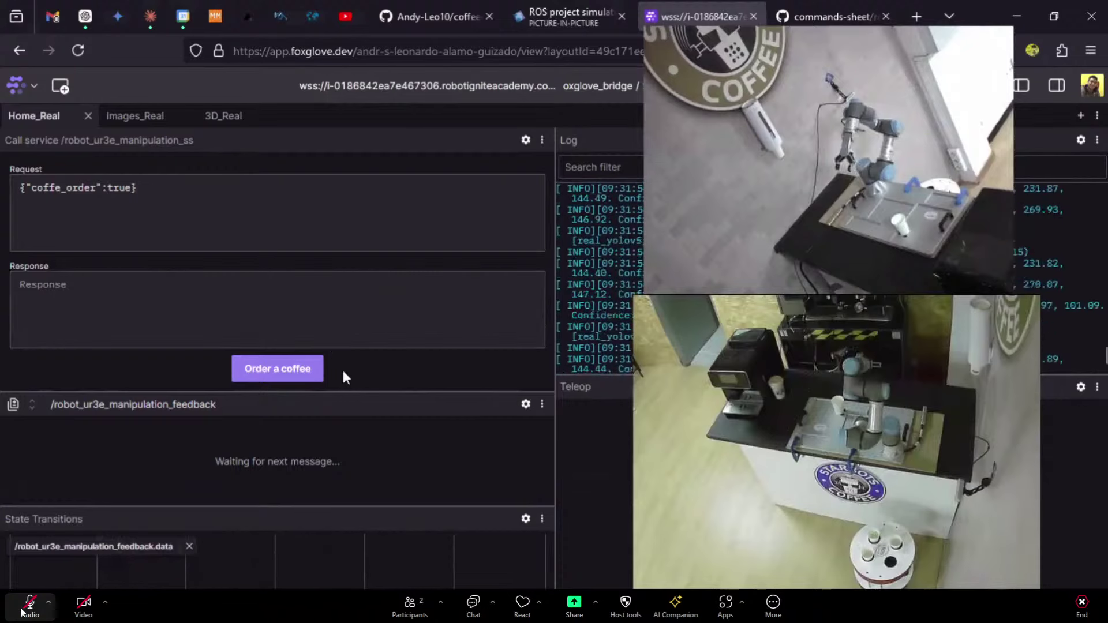
pyautogui.click(26, 606)
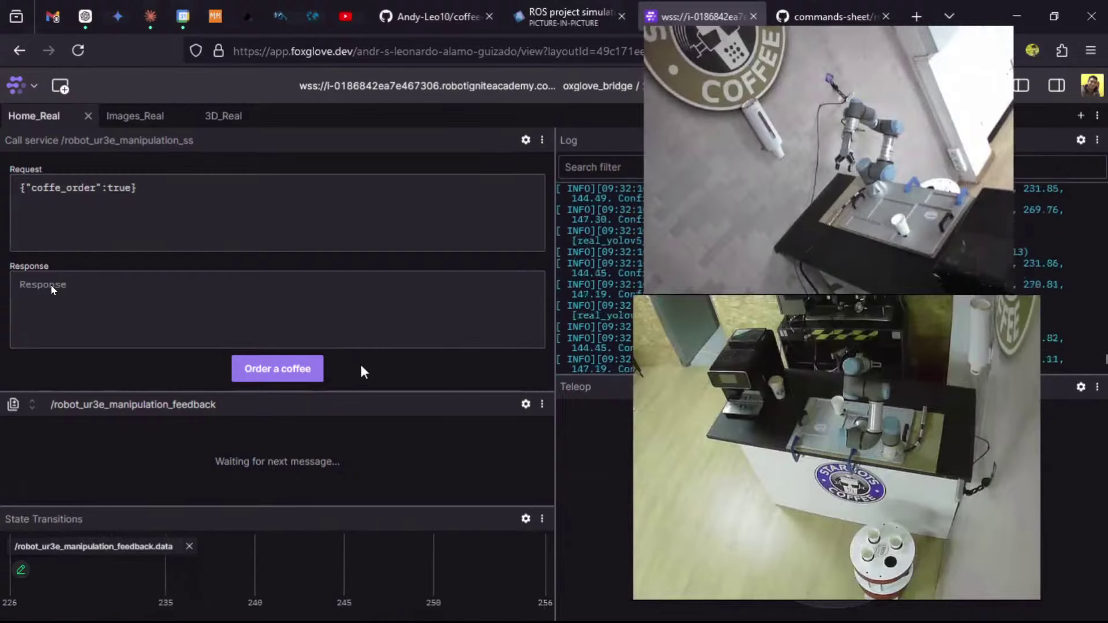
pyautogui.click(154, 118)
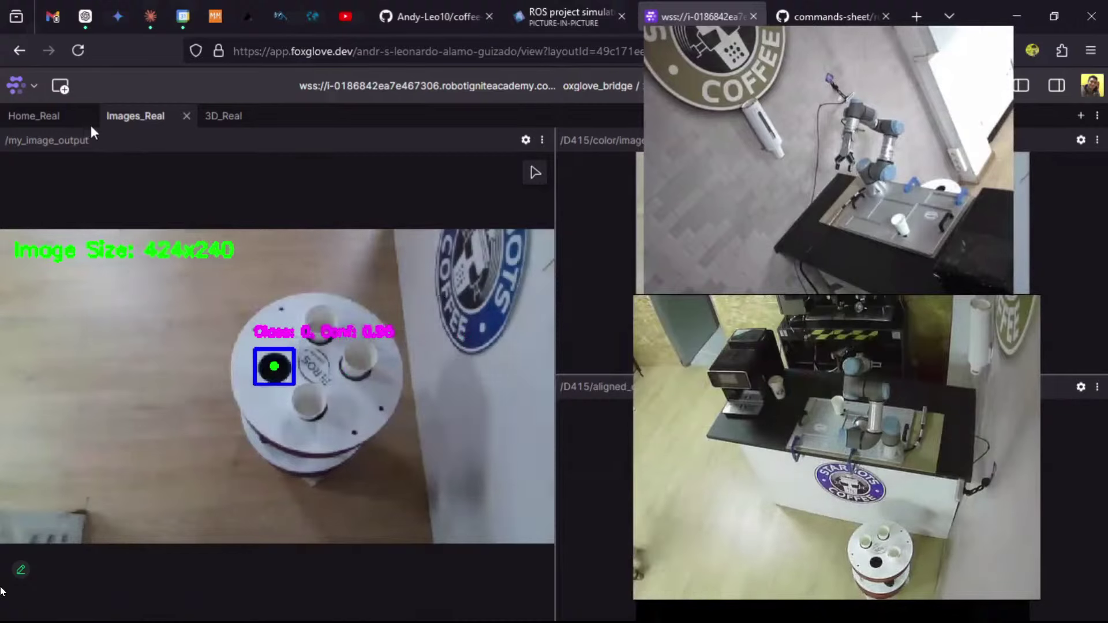
pyautogui.click(57, 117)
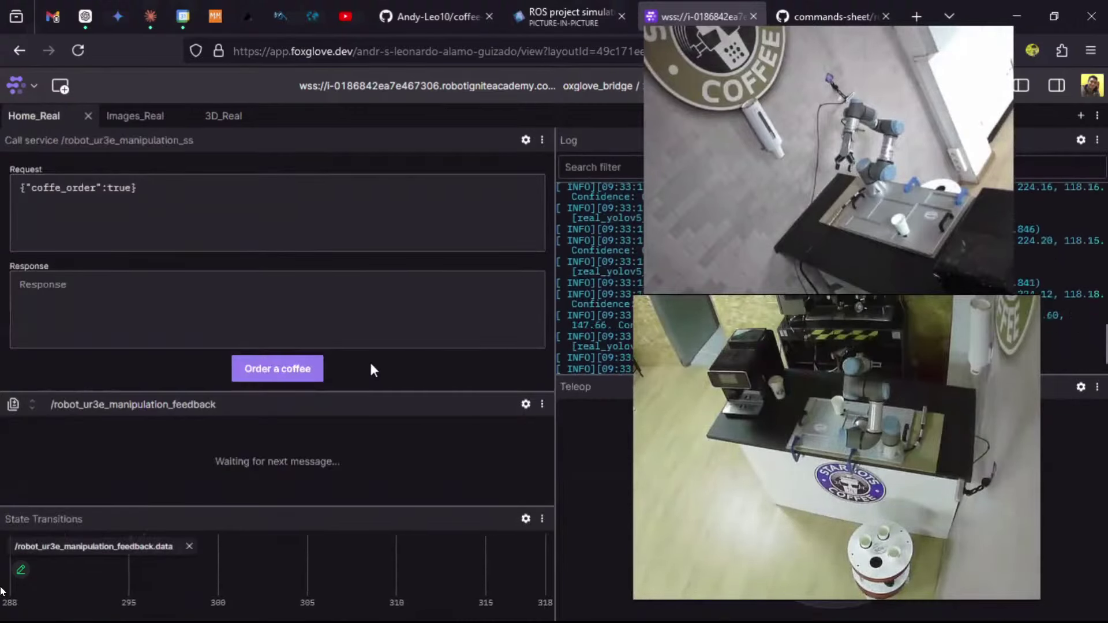
# Order a fourth coffee and watch the arm pick up the cup in the live videos and manipulation feedback
pyautogui.click(291, 371)
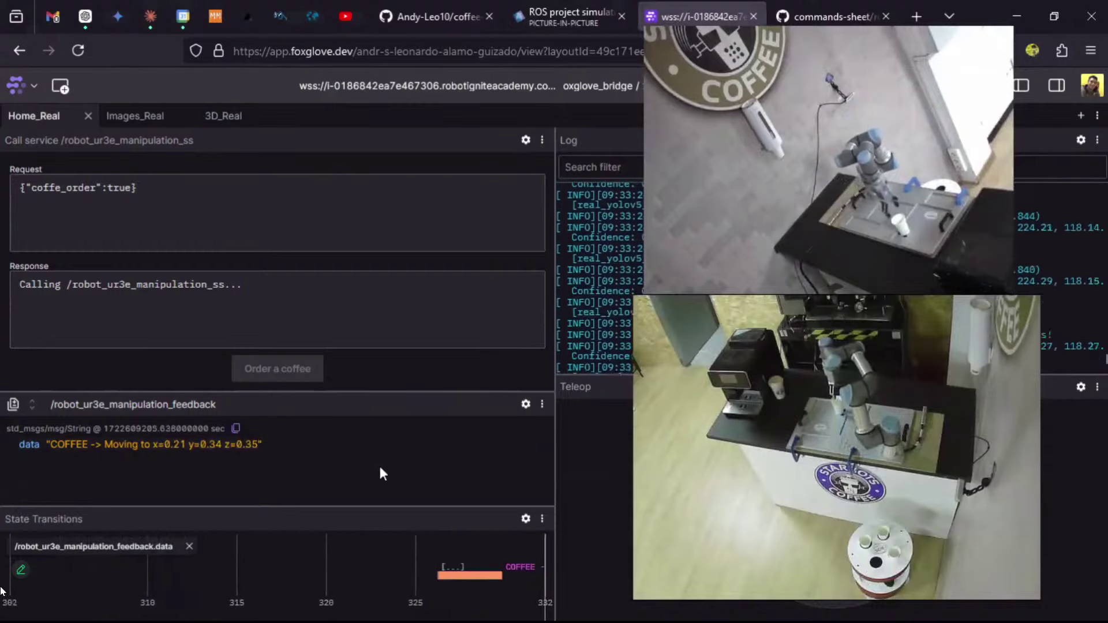
pyautogui.moveTo(897, 224)
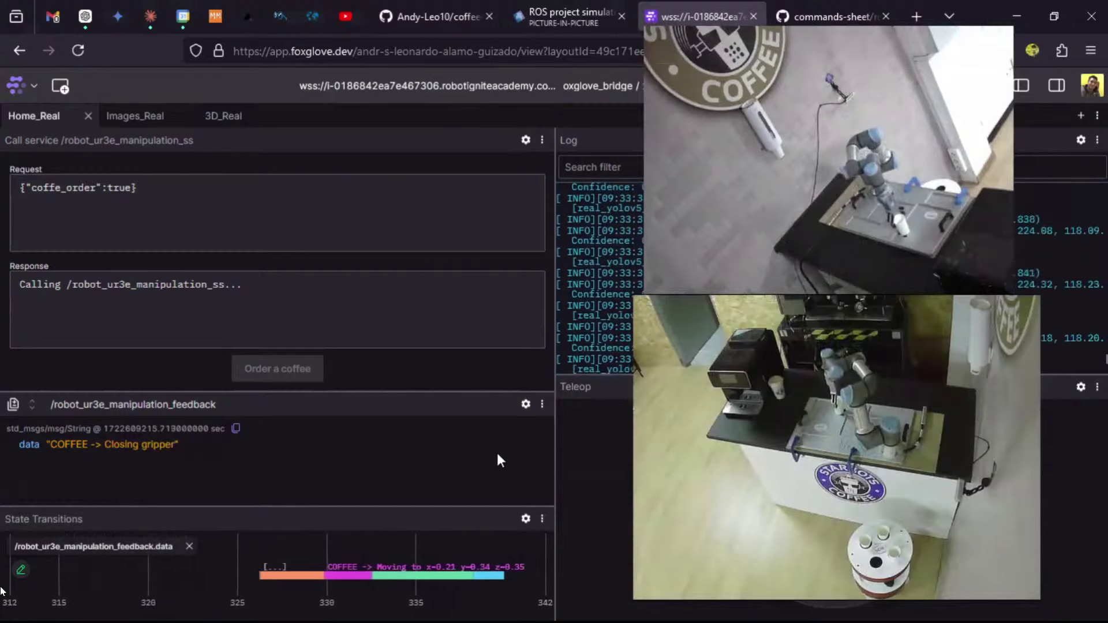
pyautogui.moveTo(854, 164)
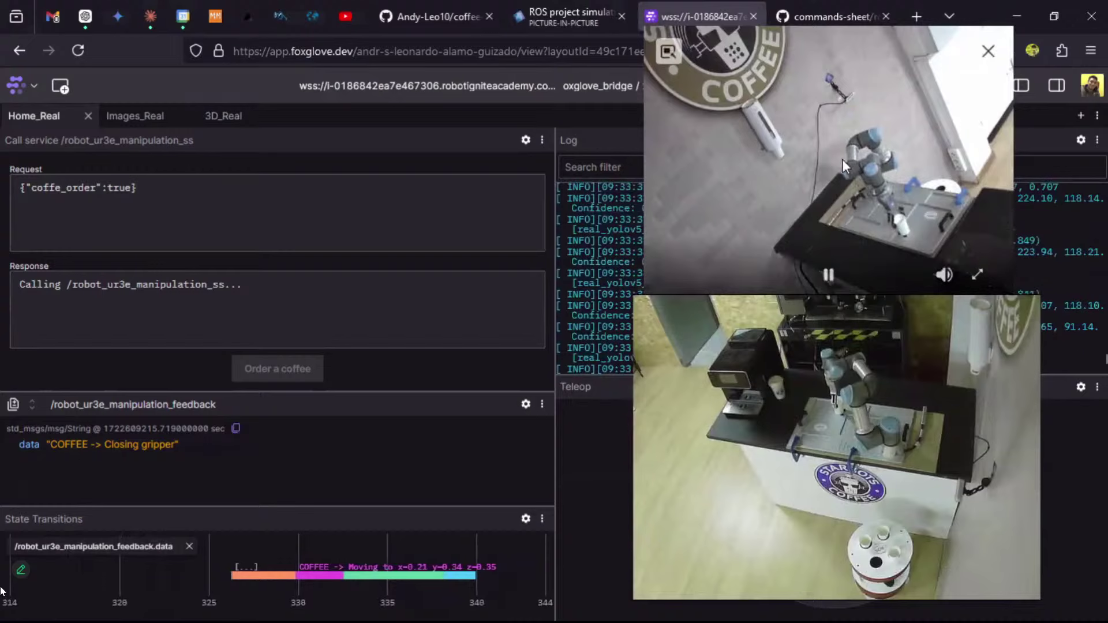
# Enlarge both picture-in-picture robot videos and stack them one above the other beside the service call panel
pyautogui.moveTo(842, 159); pyautogui.dragTo(758, 149)
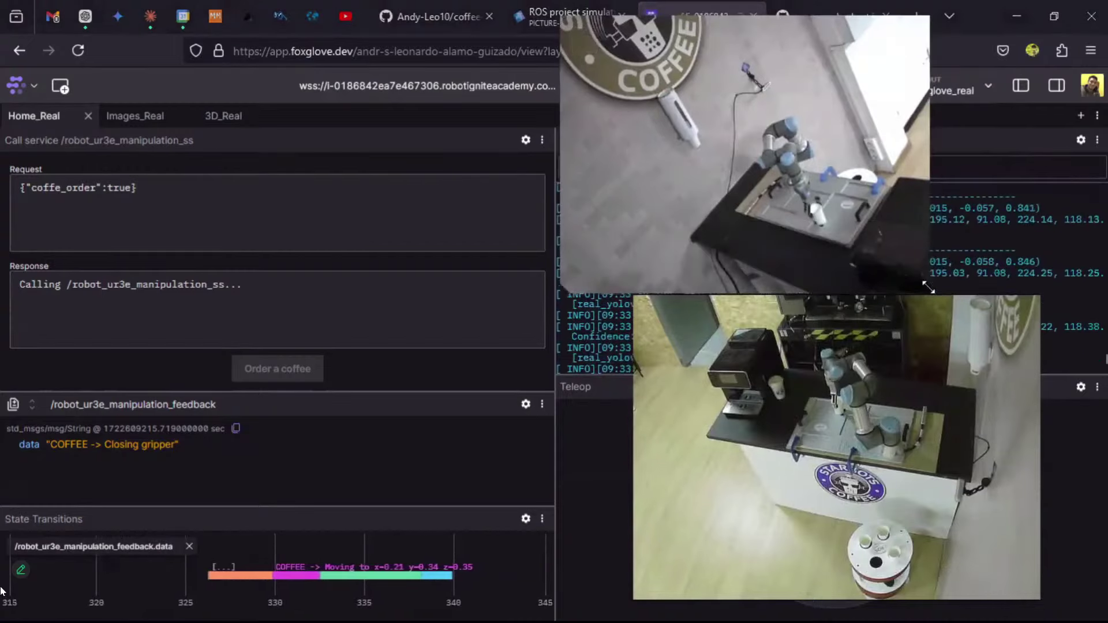
pyautogui.moveTo(927, 286); pyautogui.dragTo(1014, 358)
pyautogui.moveTo(919, 236); pyautogui.dragTo(969, 248)
pyautogui.moveTo(961, 439)
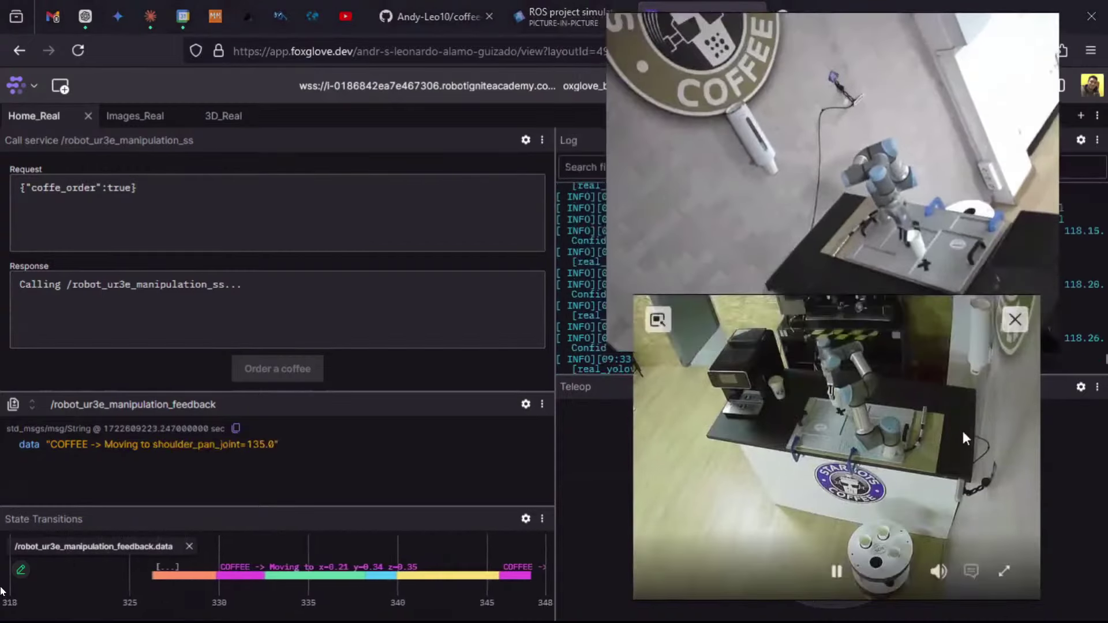
pyautogui.moveTo(952, 425); pyautogui.dragTo(908, 382)
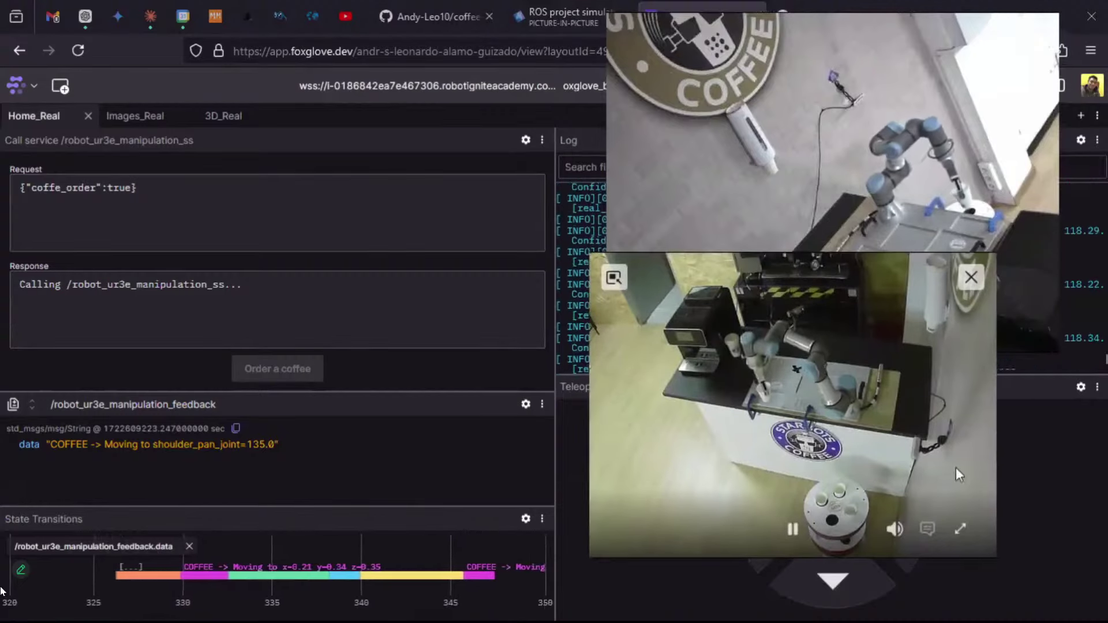
pyautogui.moveTo(1061, 598); pyautogui.dragTo(1039, 593)
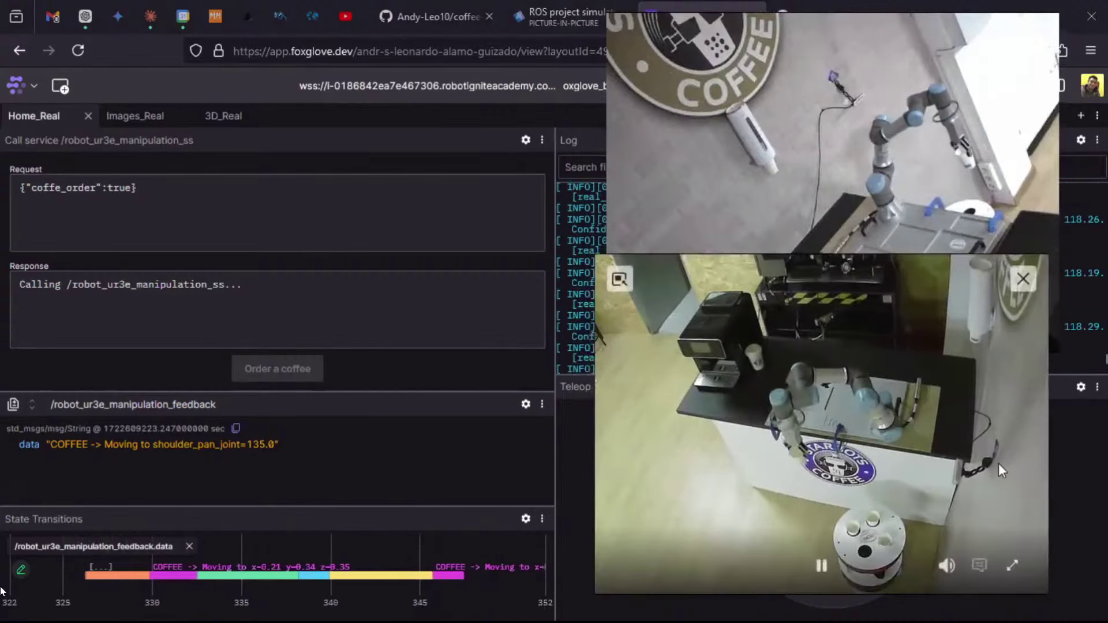
# Move the coffee-counter video off the Teleop pad and try the pad's forward, left and right commands
pyautogui.moveTo(998, 463); pyautogui.dragTo(1015, 468)
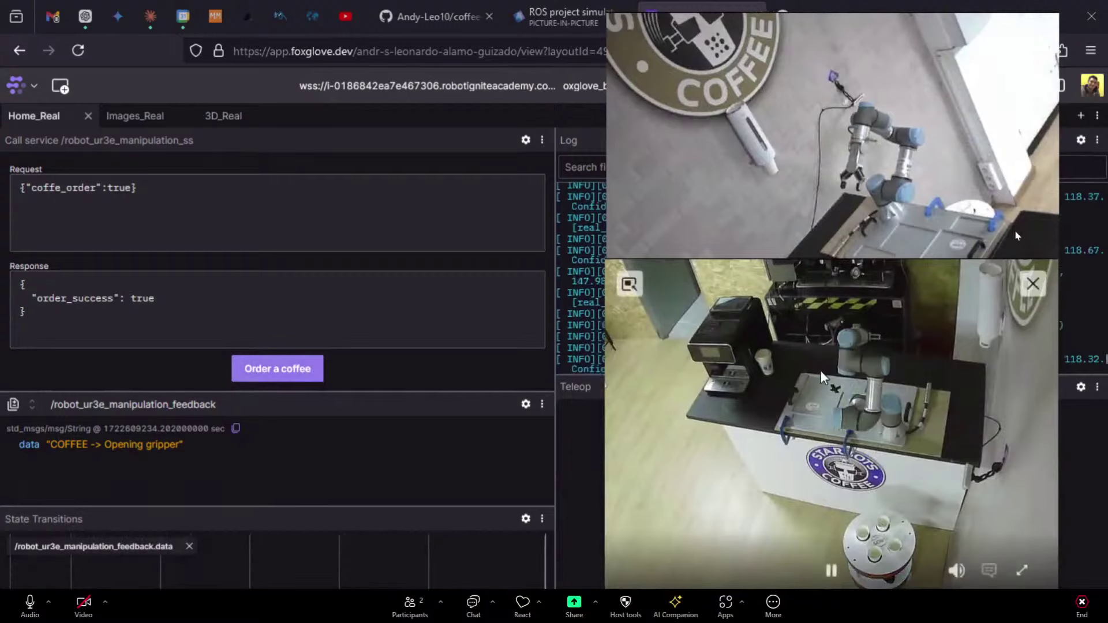
pyautogui.moveTo(820, 369); pyautogui.dragTo(334, 162)
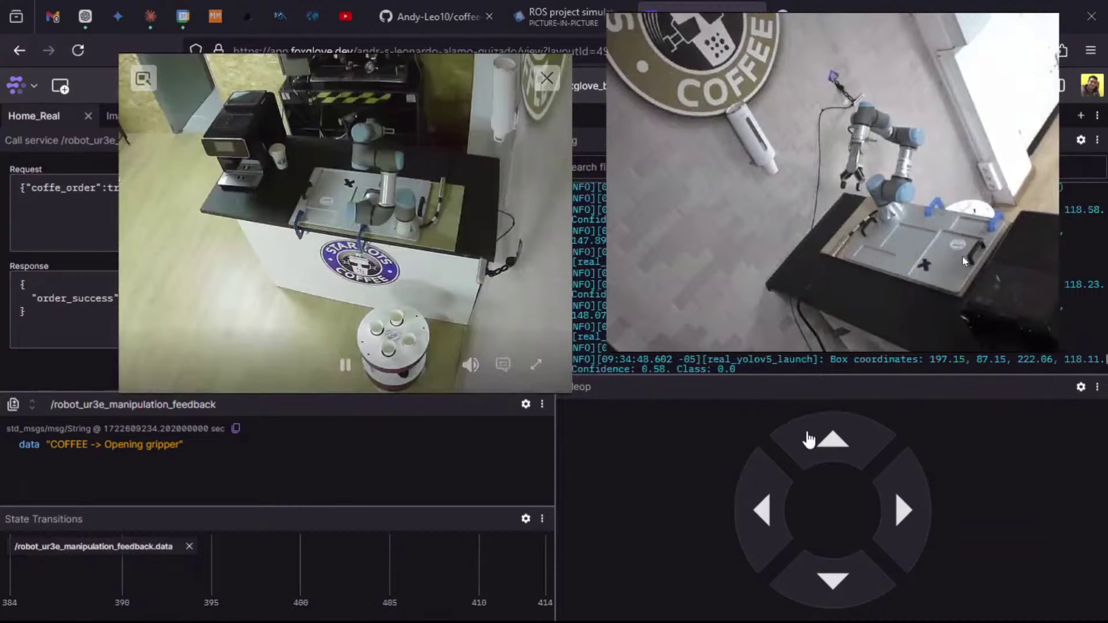
pyautogui.click(831, 441)
pyautogui.click(763, 510)
pyautogui.click(902, 510)
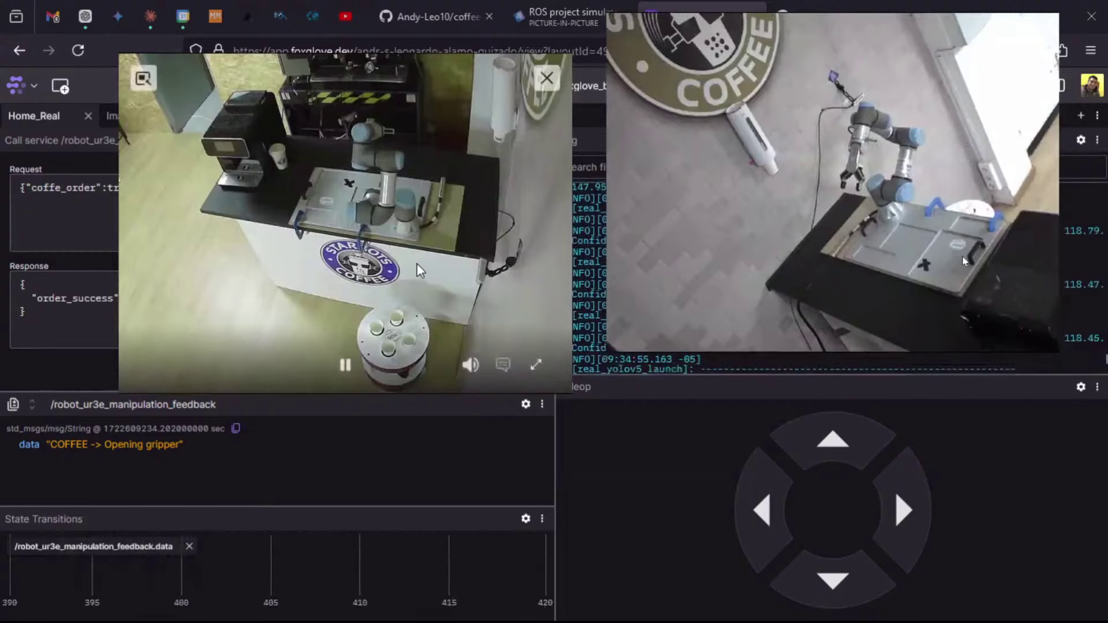
# Move the coffee-counter video below the other robot view, shrink it, and return both picture-in-picture videos to the ROS project tab
pyautogui.moveTo(419, 270); pyautogui.dragTo(873, 413)
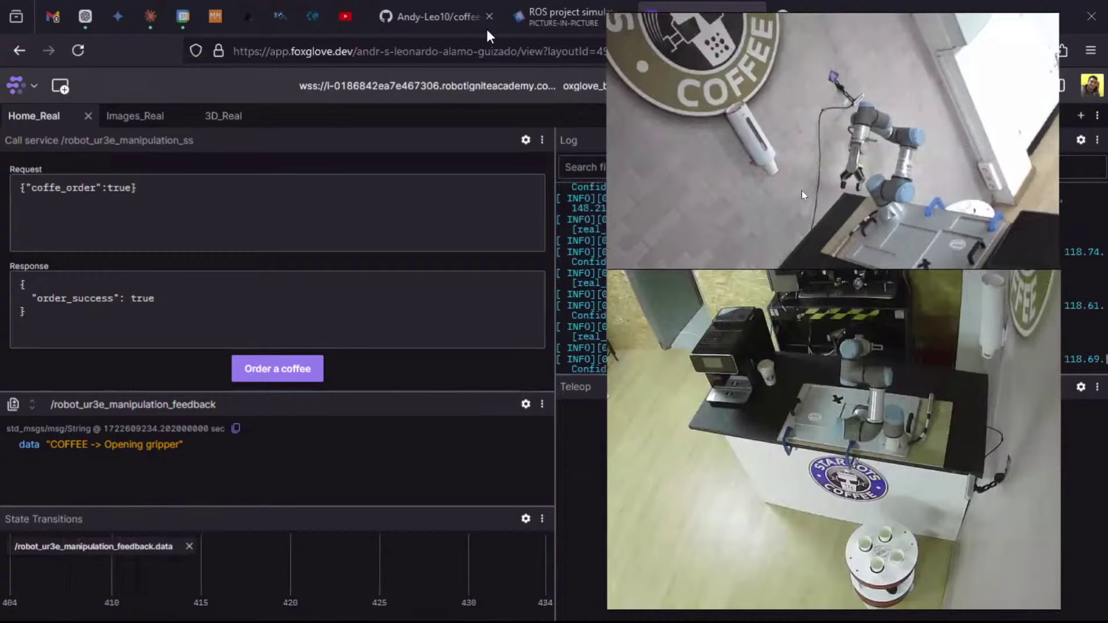
pyautogui.moveTo(1010, 550)
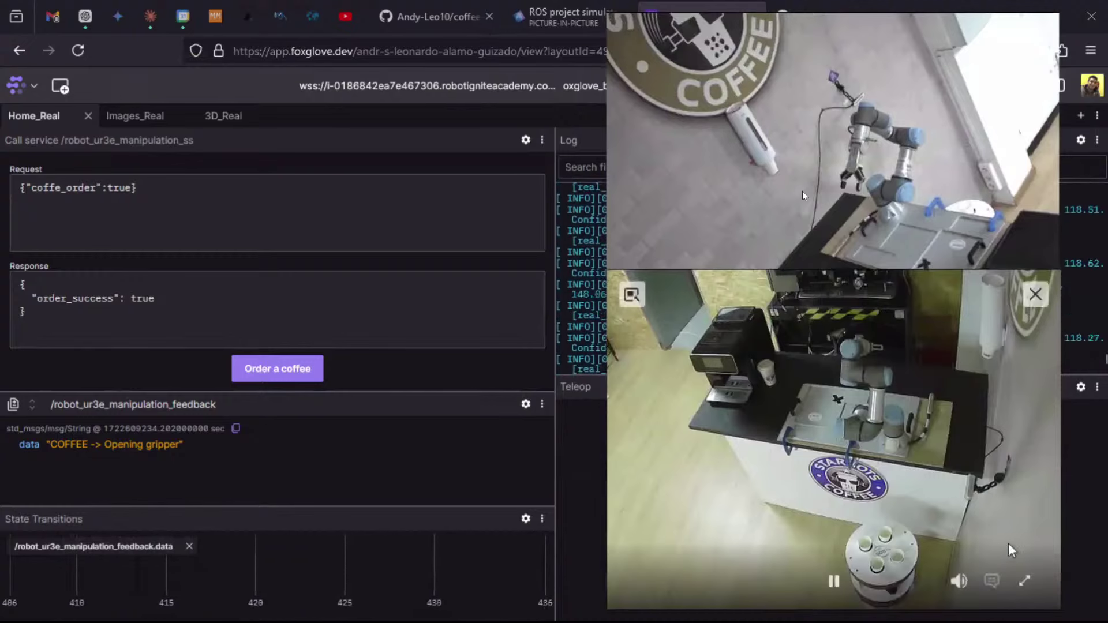
pyautogui.moveTo(1049, 603); pyautogui.dragTo(978, 547)
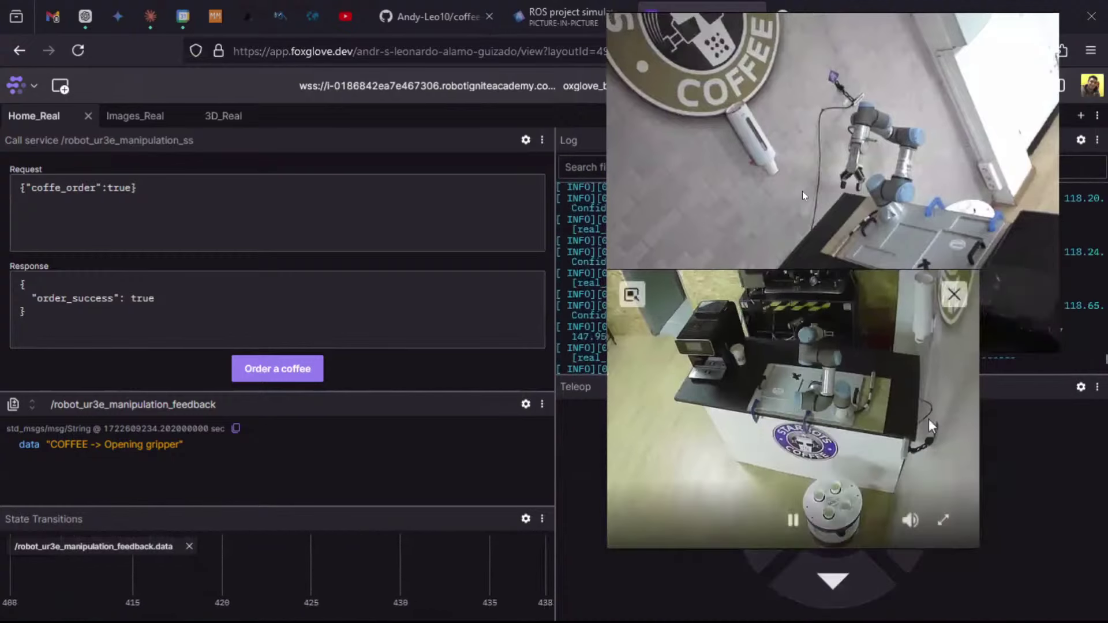
pyautogui.click(669, 337)
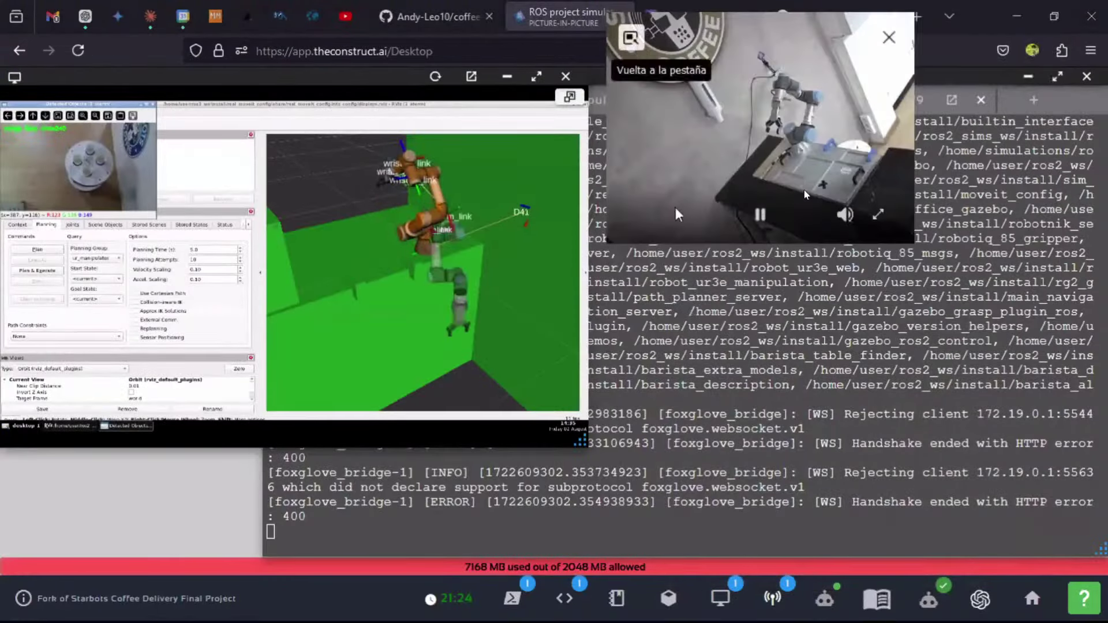
pyautogui.click(632, 36)
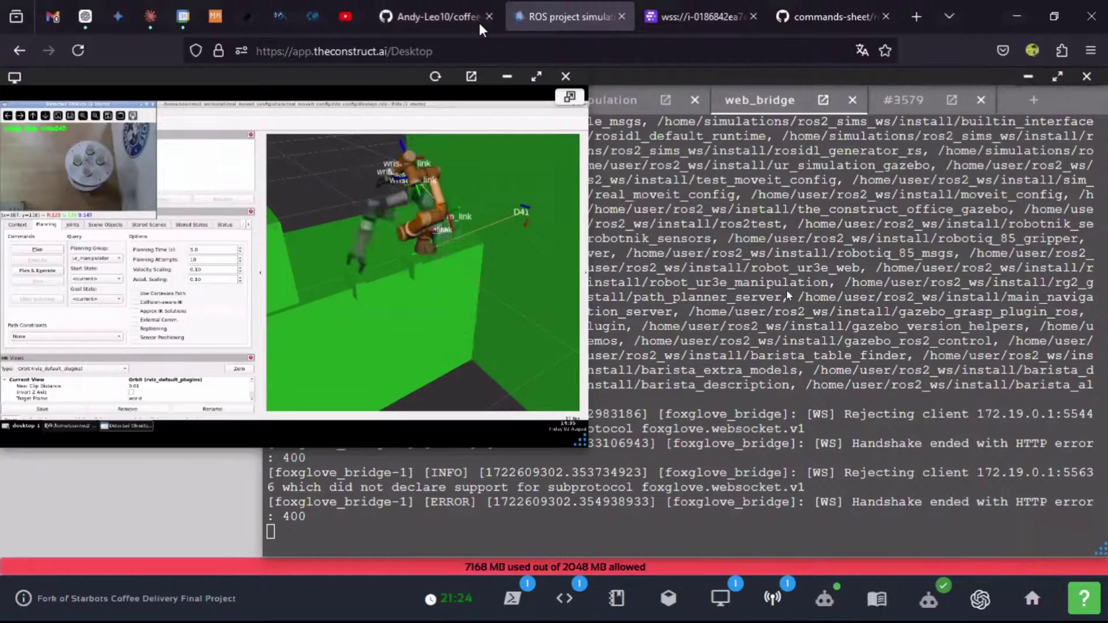